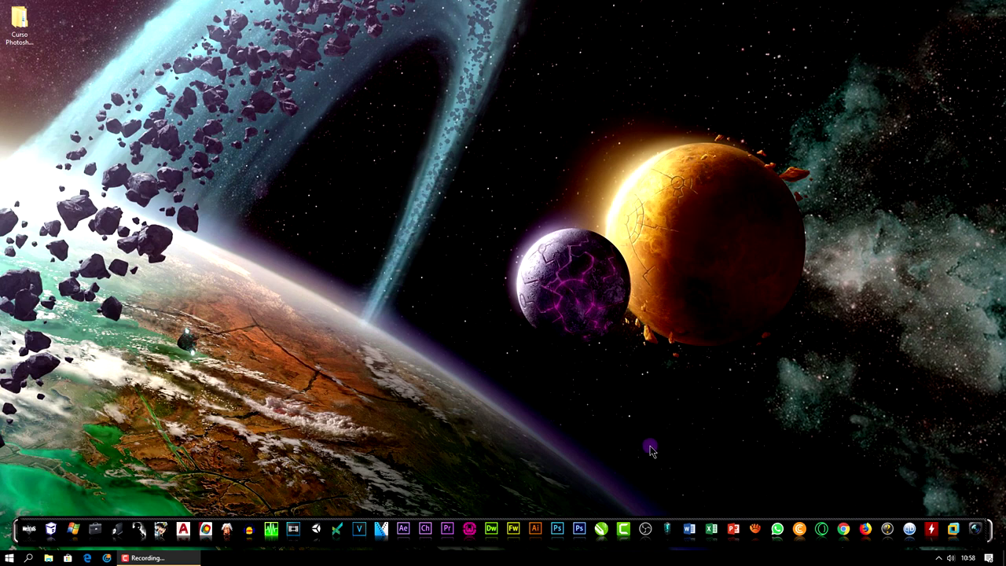
- Launch Photoshop CC 2015 from the dock and bring up the New document dialog
click(559, 528)
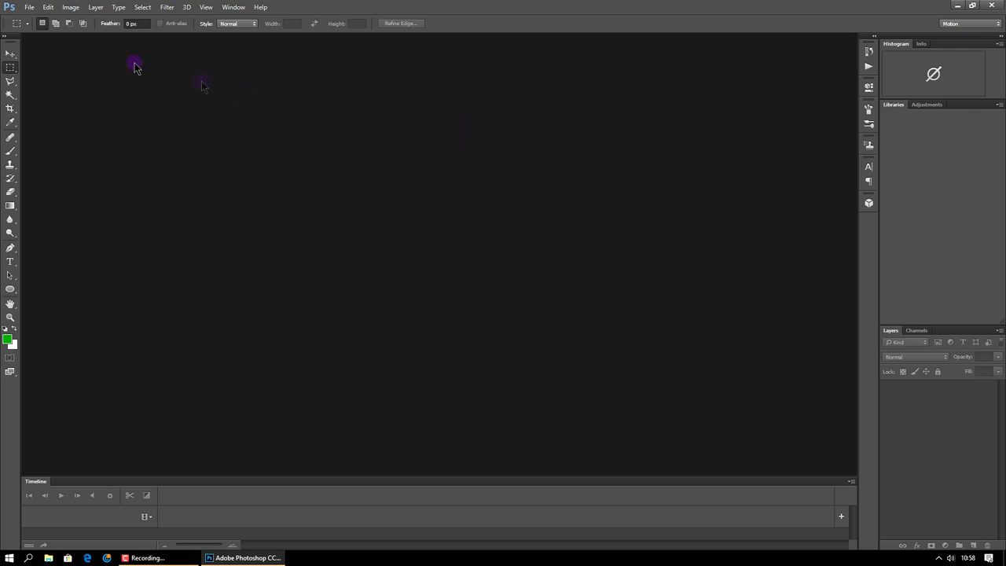
click(29, 11)
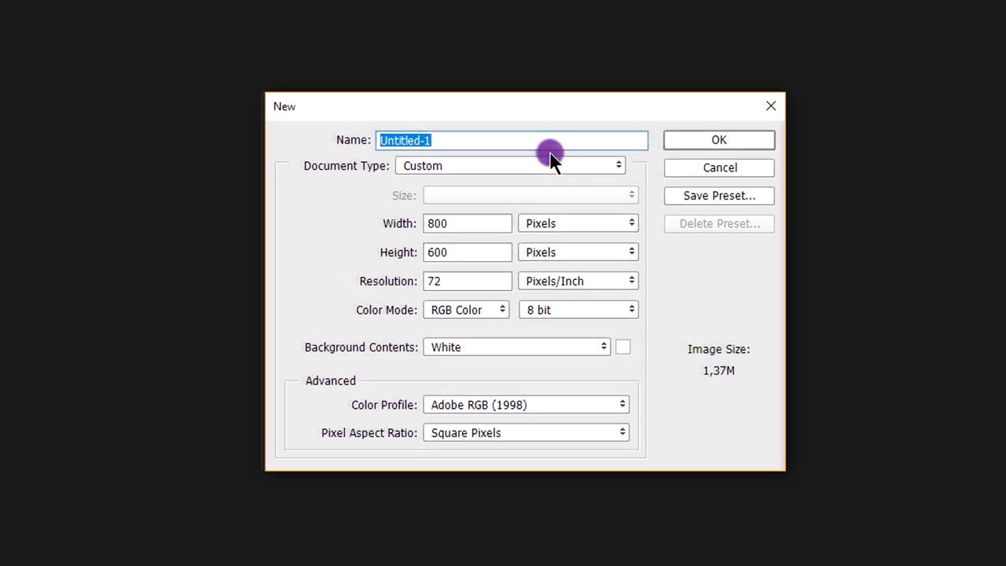
- Name the new document 'Montagem de fotos', size it 1024 × 768 pixels and create it
text(Montagem de fotos)
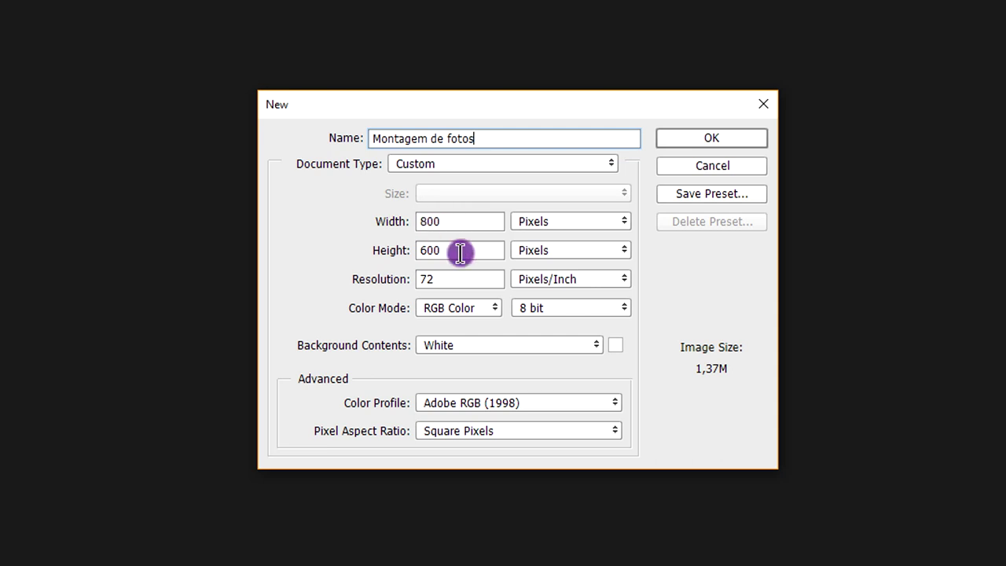
double_click(448, 222)
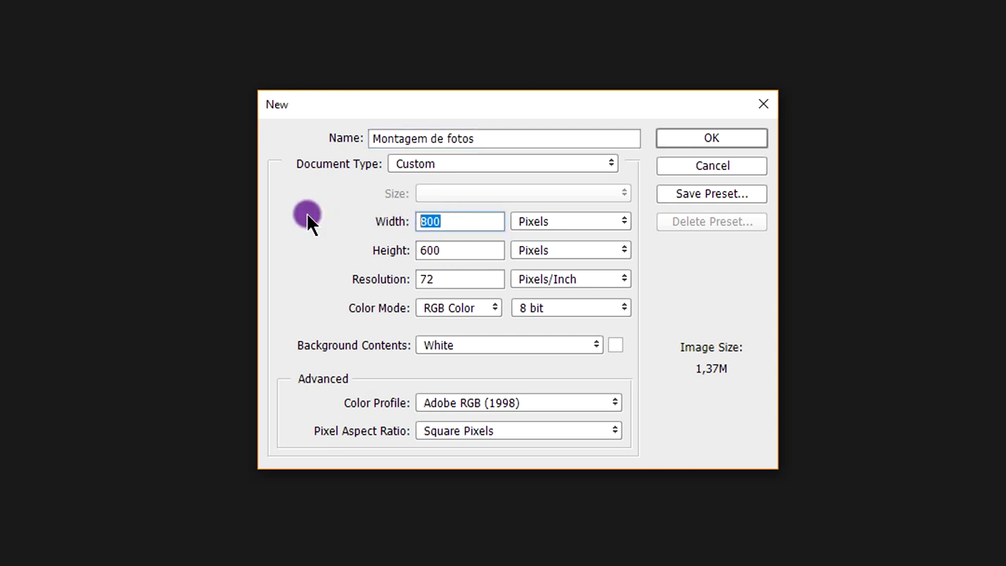
text(1024)
key(Tab)
text(7)
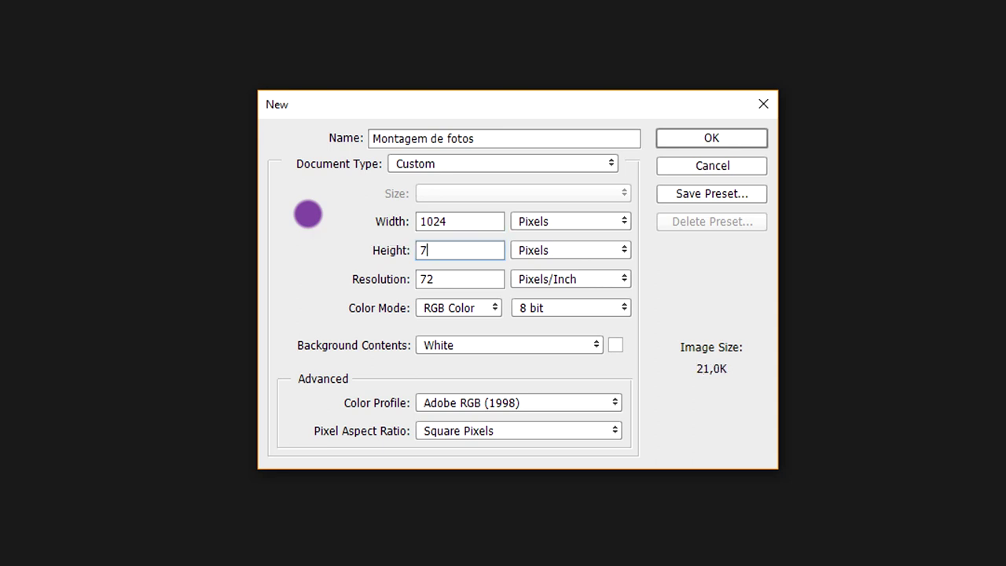
text(68)
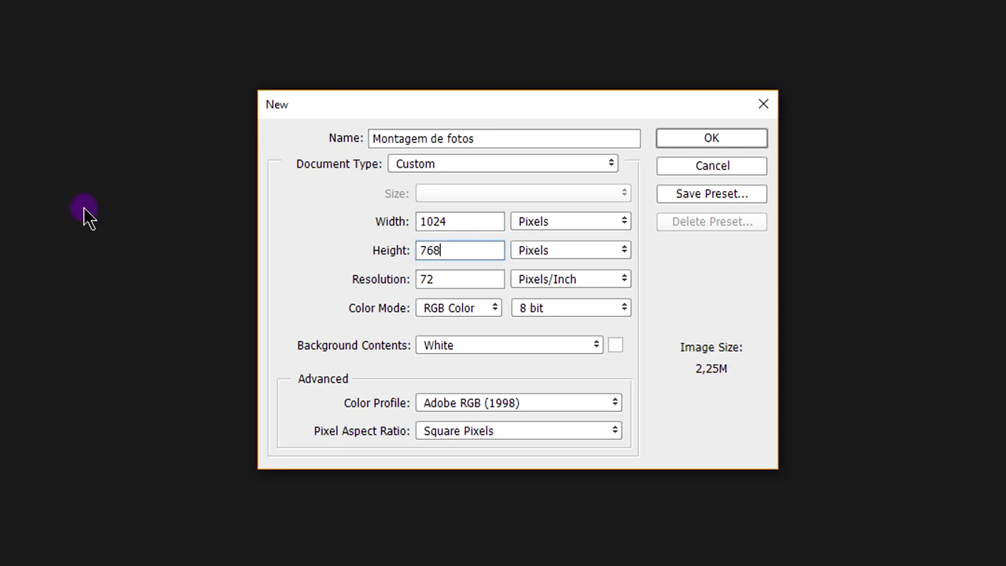
double_click(430, 277)
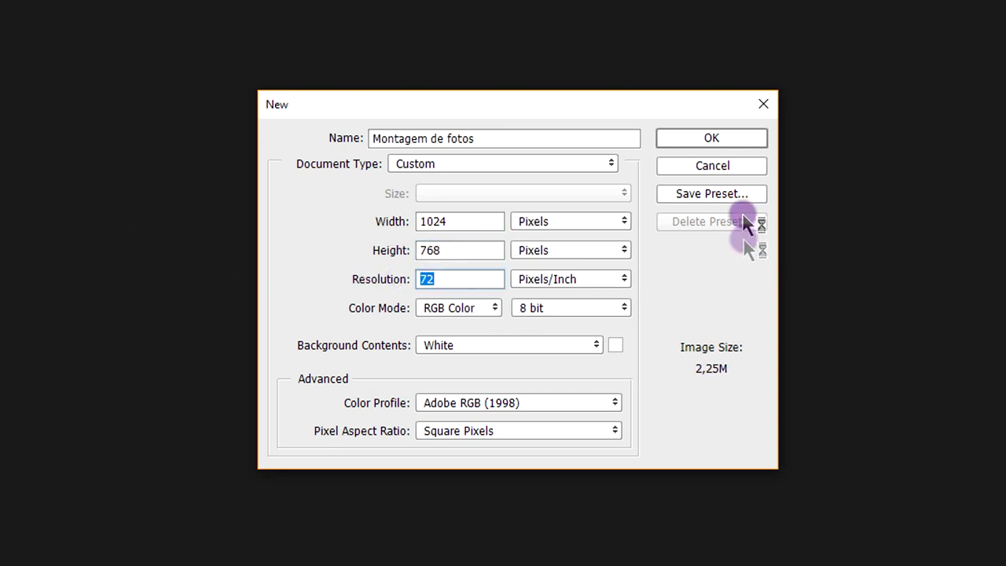
click(725, 136)
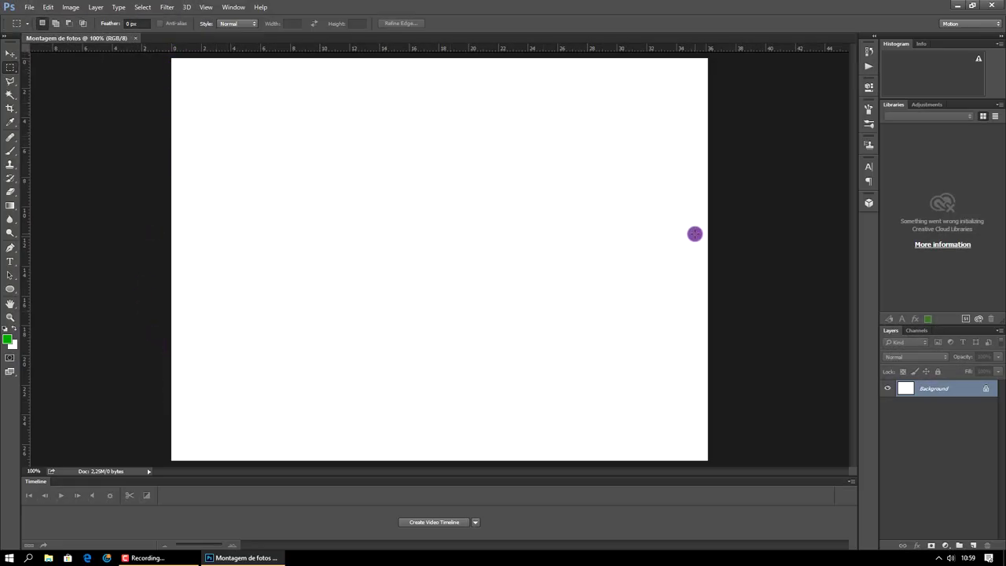
key(ctrl+plus)
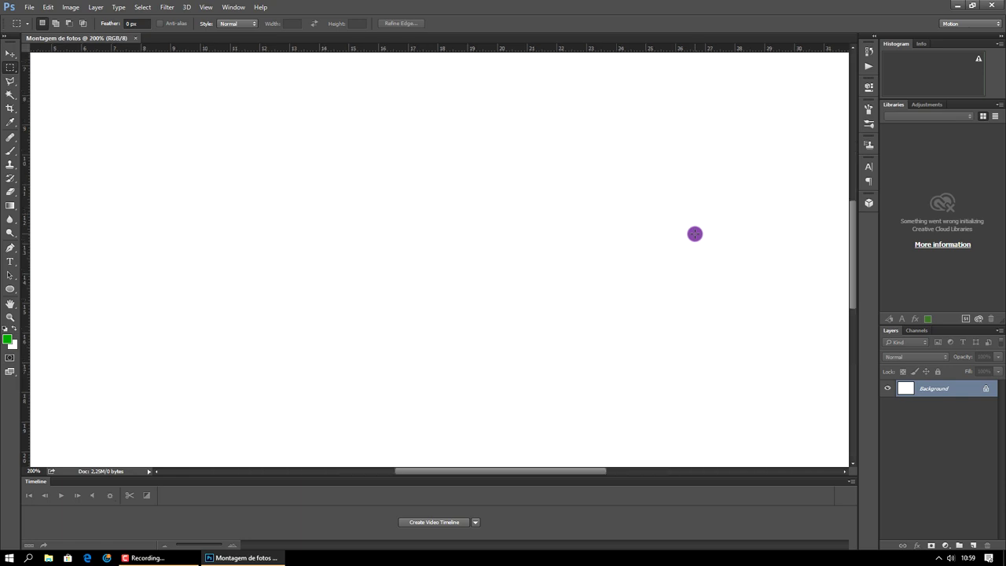
key(ctrl+minus)
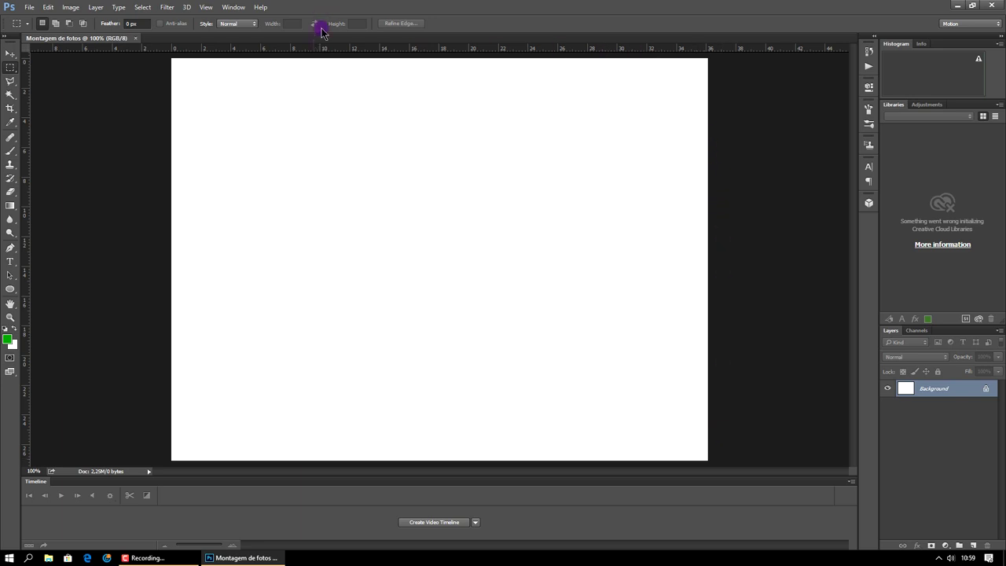
click(10, 53)
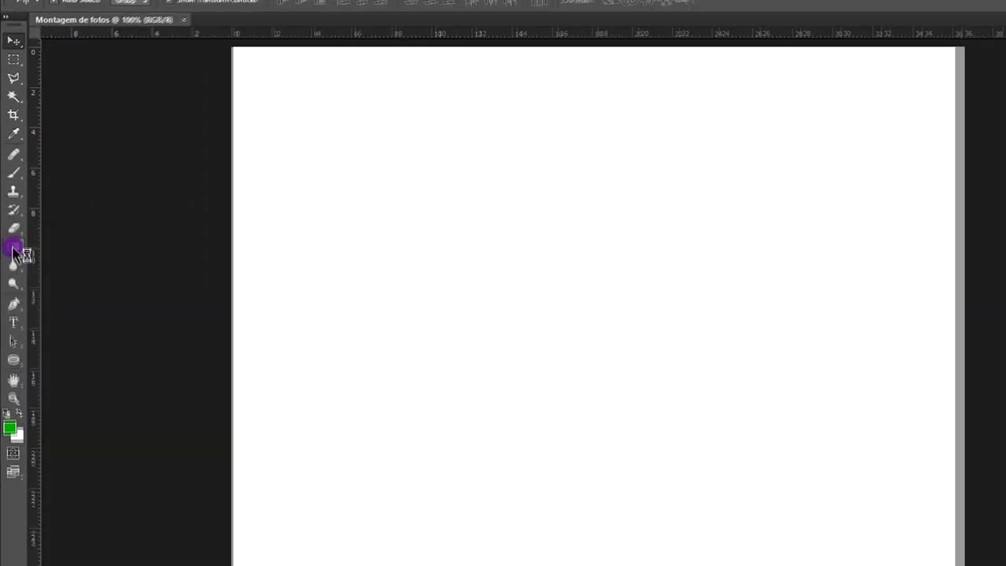
- Select the Gradient Tool and drag a diagonal green-to-white gradient across the canvas
click(11, 206)
click(63, 251)
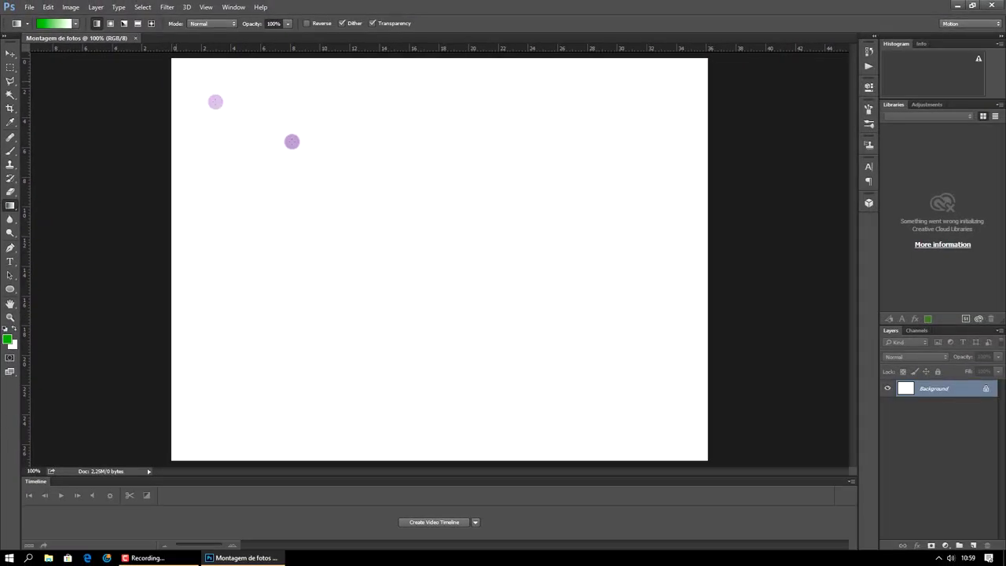
drag(292, 142, 565, 265)
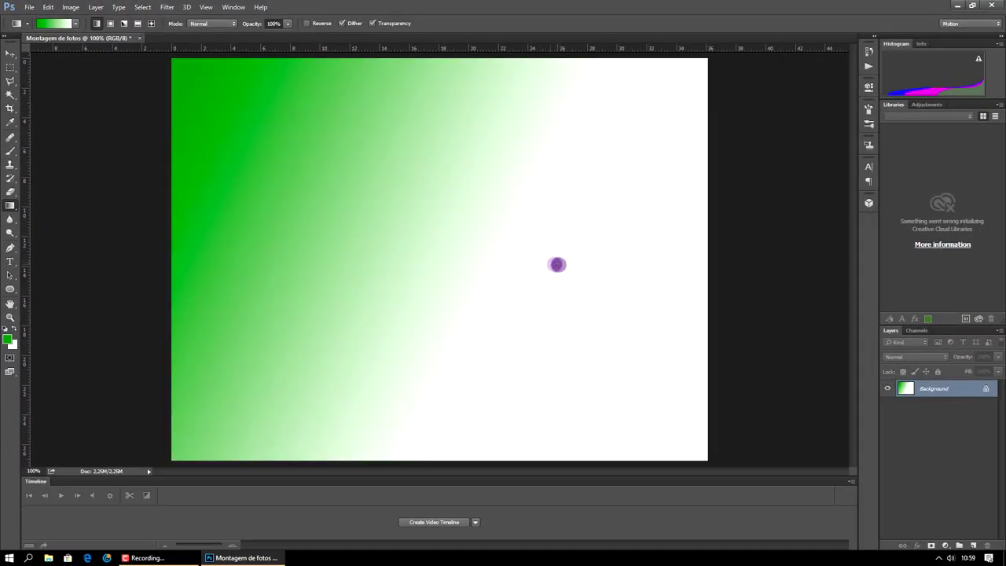
drag(702, 148, 214, 372)
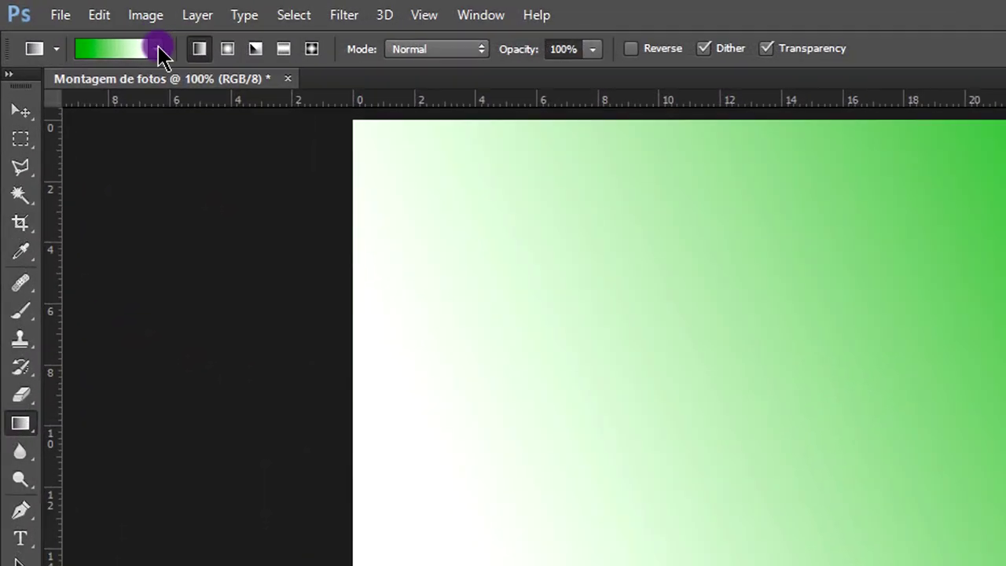
- Browse the gradient presets, try black-to-white, and keep the green-to-white preset
click(161, 53)
click(117, 94)
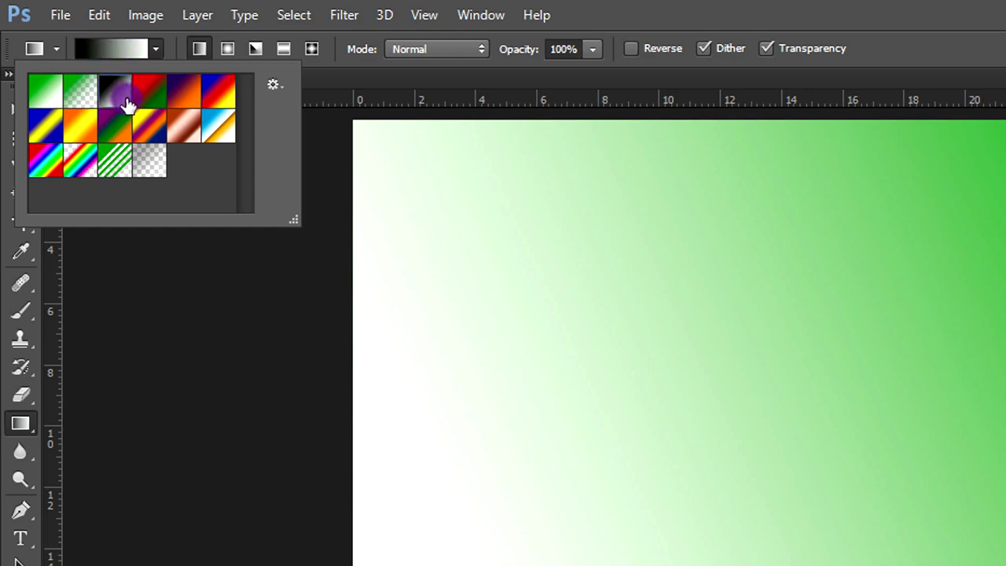
click(43, 91)
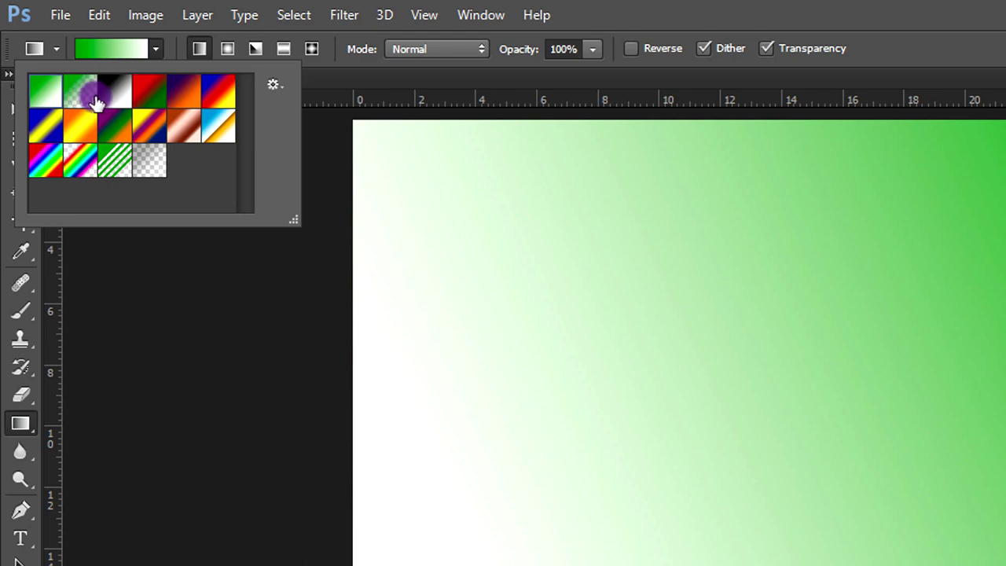
key(Escape)
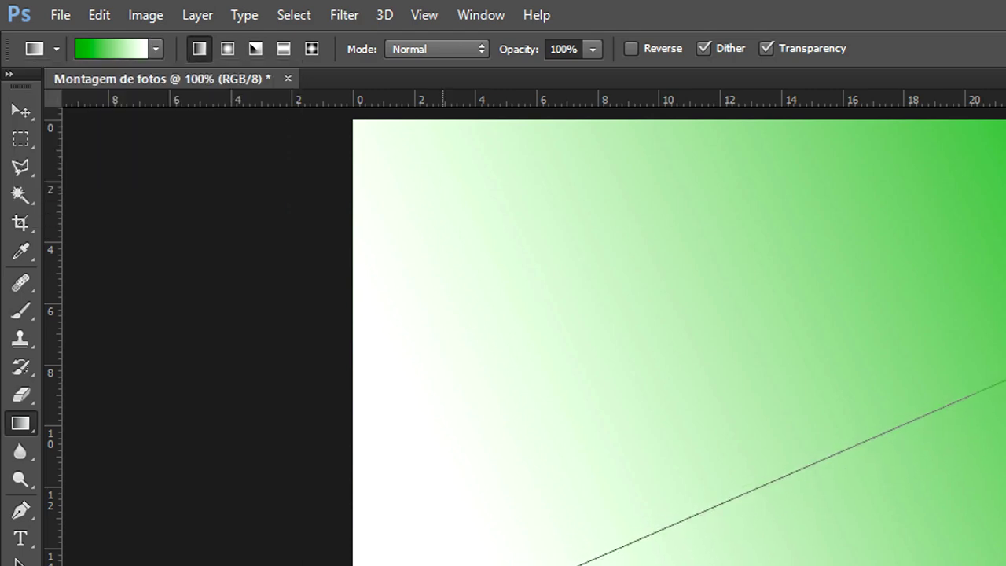
key(i)
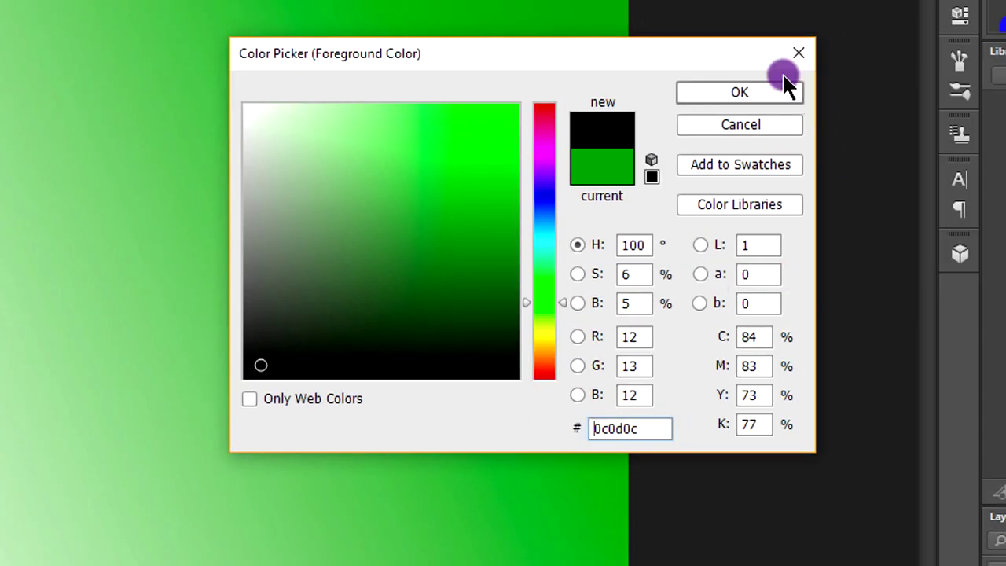
- Set a near-black foreground and dark grey (433f3f) background, then refill the canvas with the dark gradient
click(766, 90)
drag(680, 11, 0, 428)
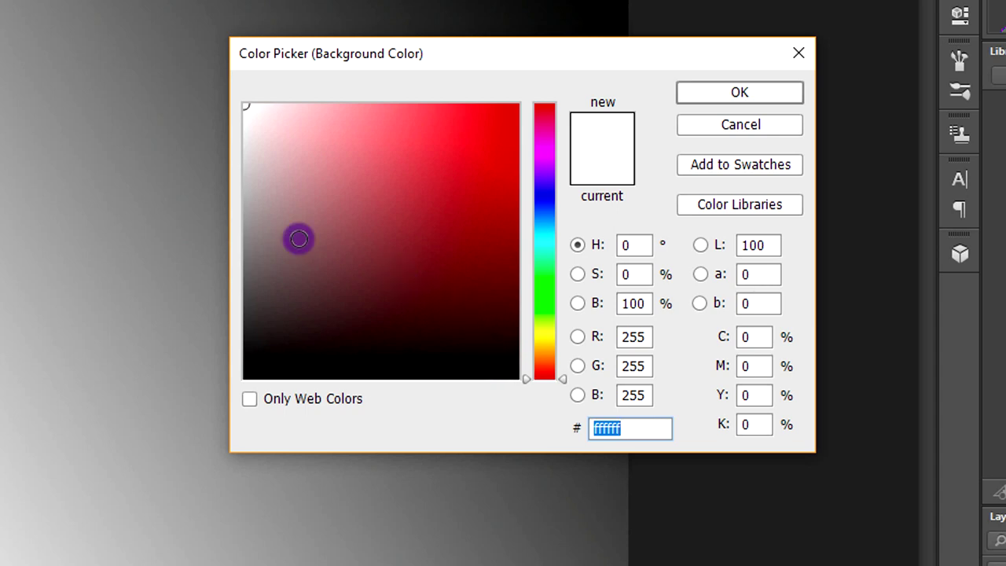
drag(265, 275, 250, 319)
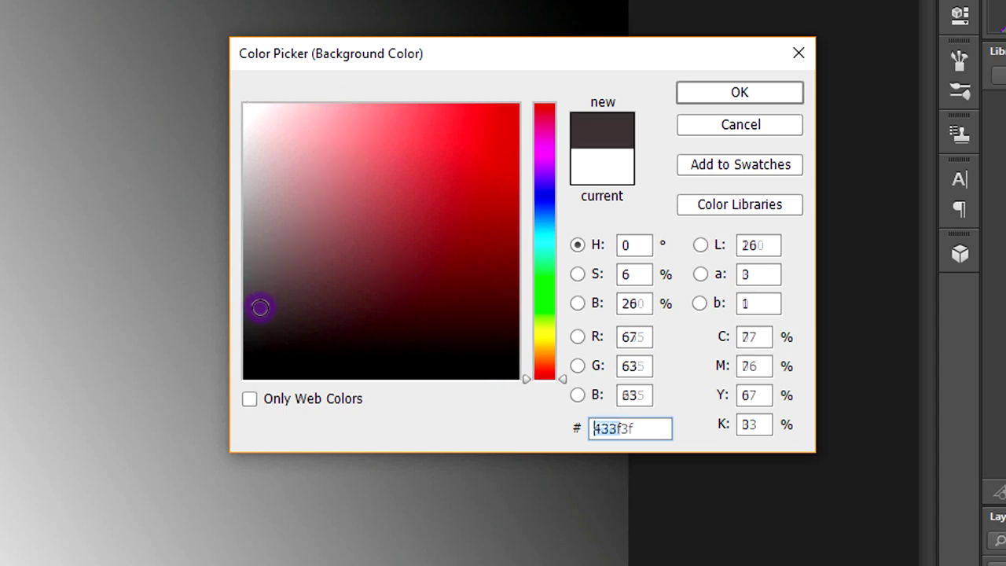
click(739, 93)
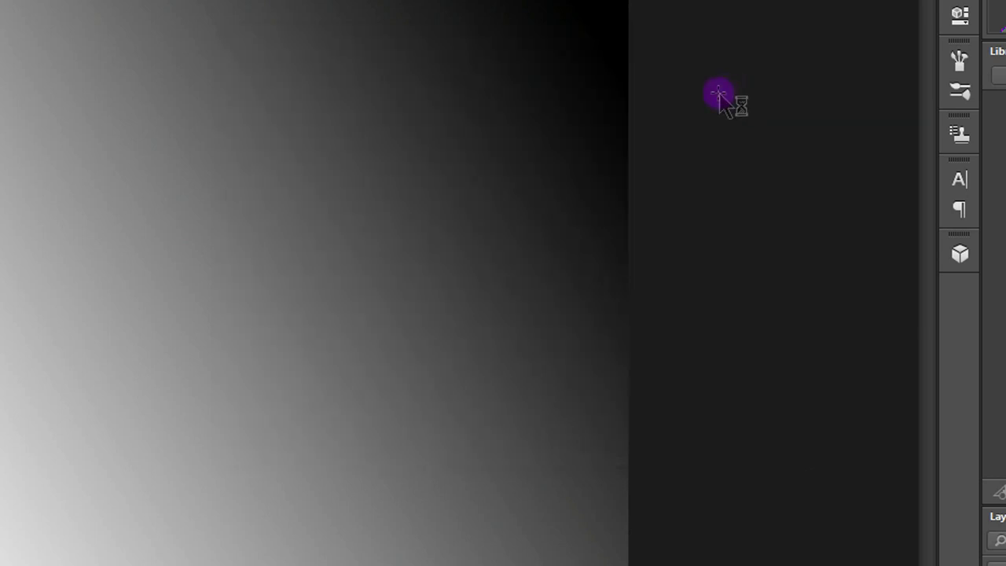
drag(688, 16, 3, 437)
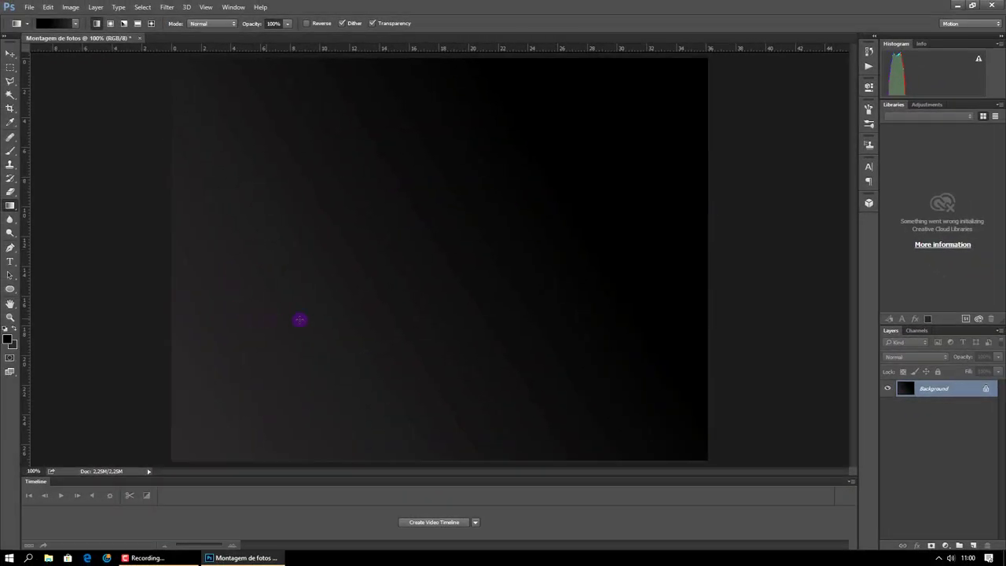
- Redraw the dark gradient several times, ending black at bottom-left and grey at top-right
mouse_move(517, 268)
mouse_down()
mouse_move(313, 205)
mouse_move(605, 231)
mouse_up()
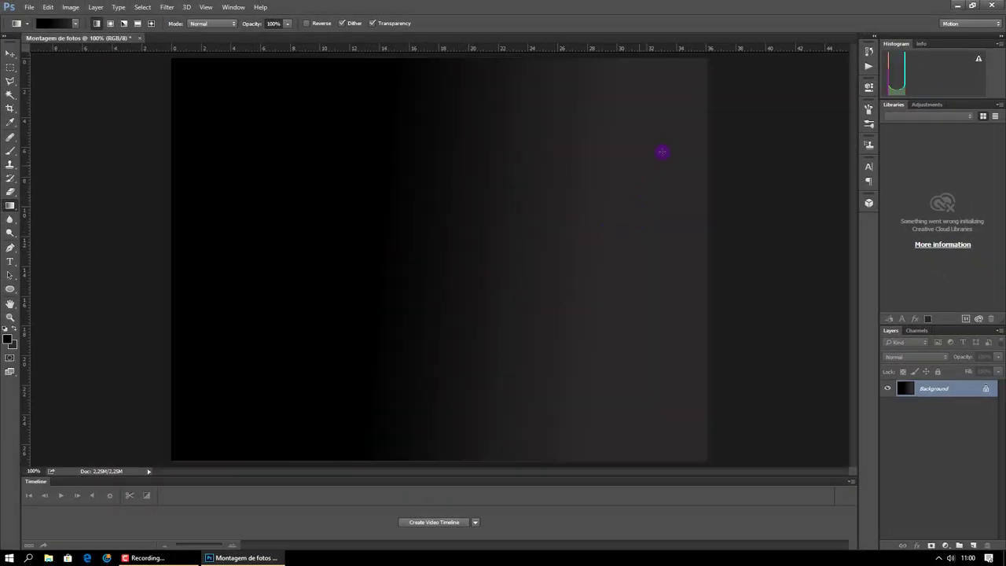
drag(662, 152, 196, 277)
drag(440, 83, 191, 397)
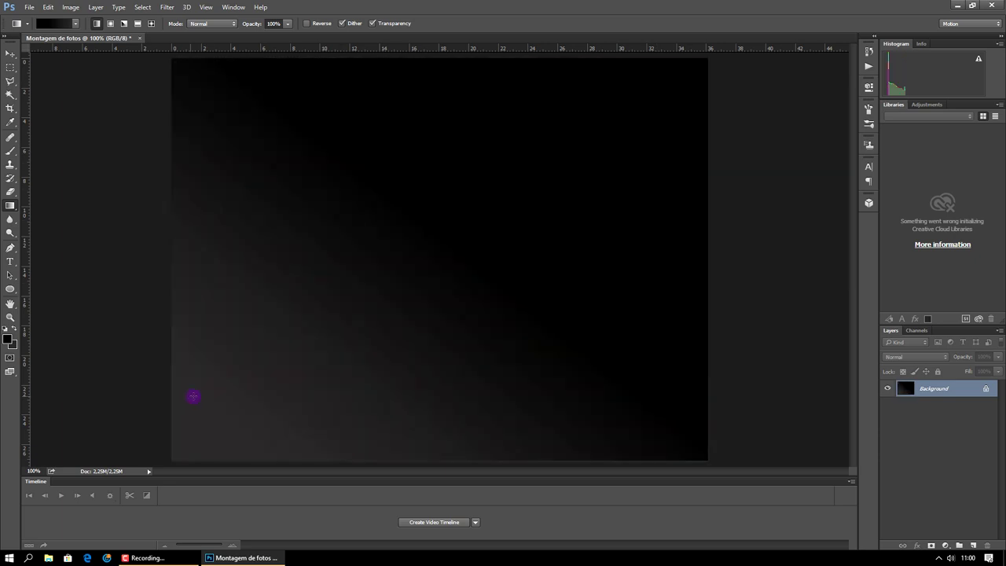
mouse_move(685, 127)
mouse_down()
mouse_move(206, 422)
mouse_move(216, 423)
mouse_up()
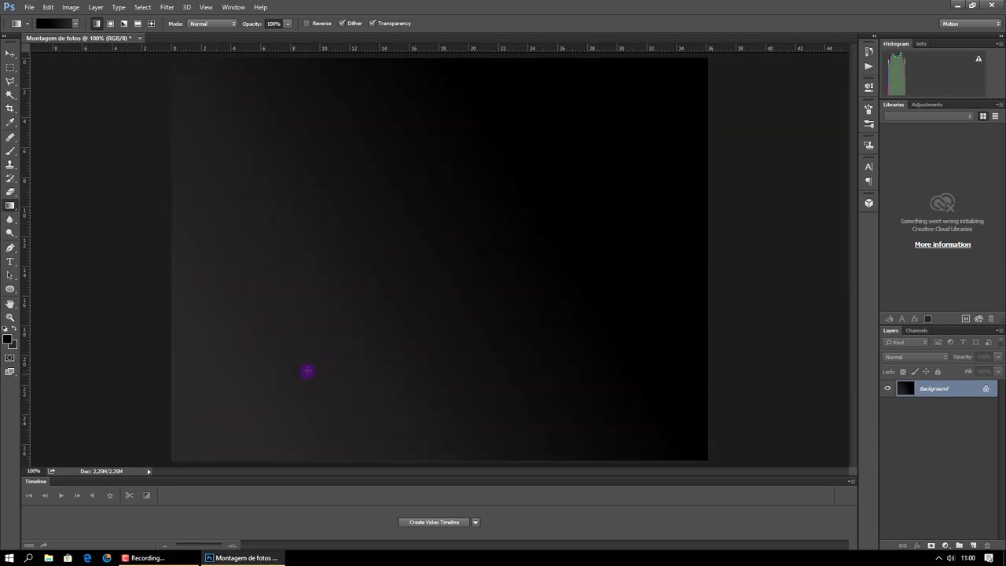
drag(730, 419, 195, 90)
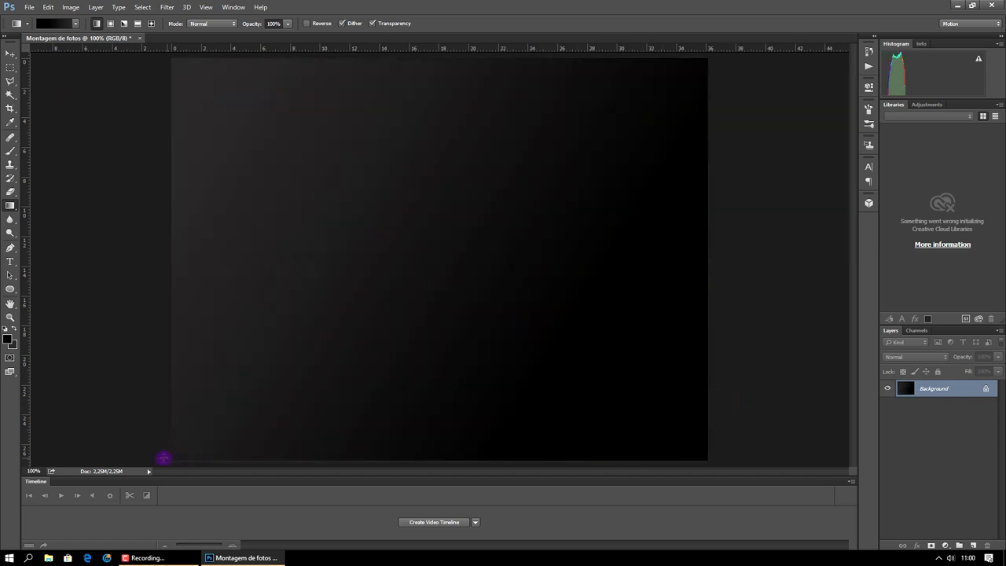
drag(268, 396, 527, 181)
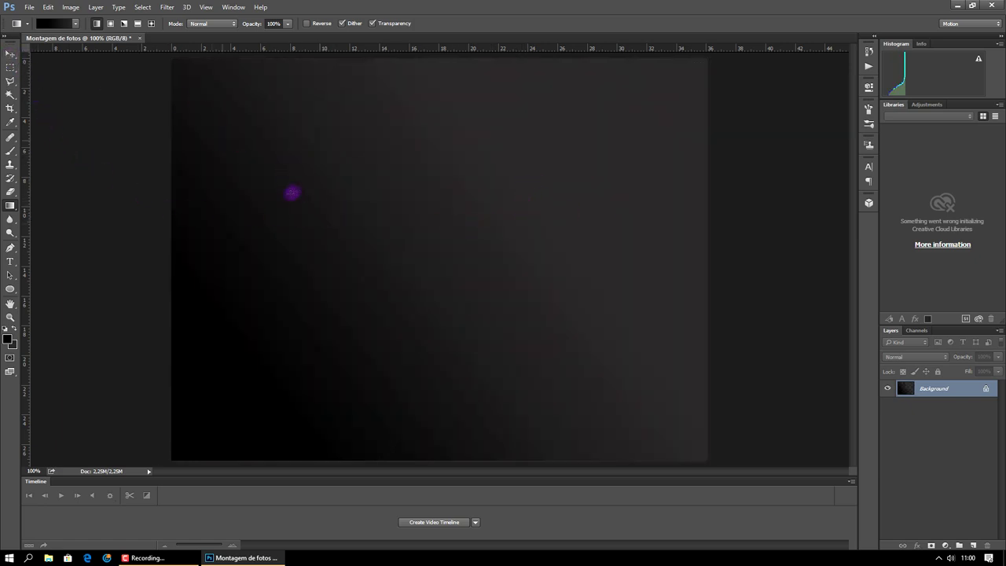
- Try the radial and angle gradient styles, redrawing the dark gradient across the canvas
click(110, 24)
drag(191, 388, 550, 249)
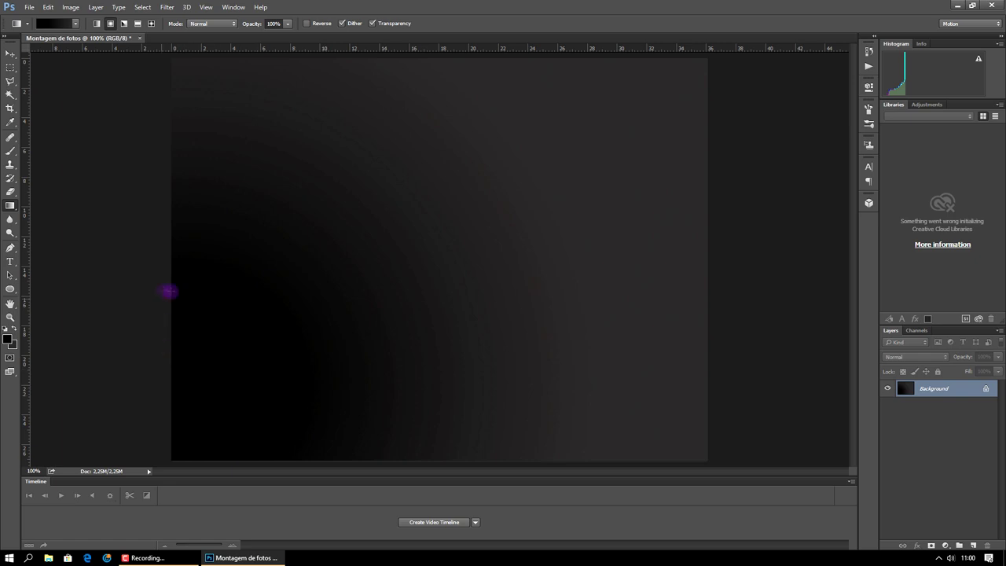
mouse_move(178, 444)
mouse_down()
mouse_move(351, 301)
mouse_move(406, 242)
mouse_up()
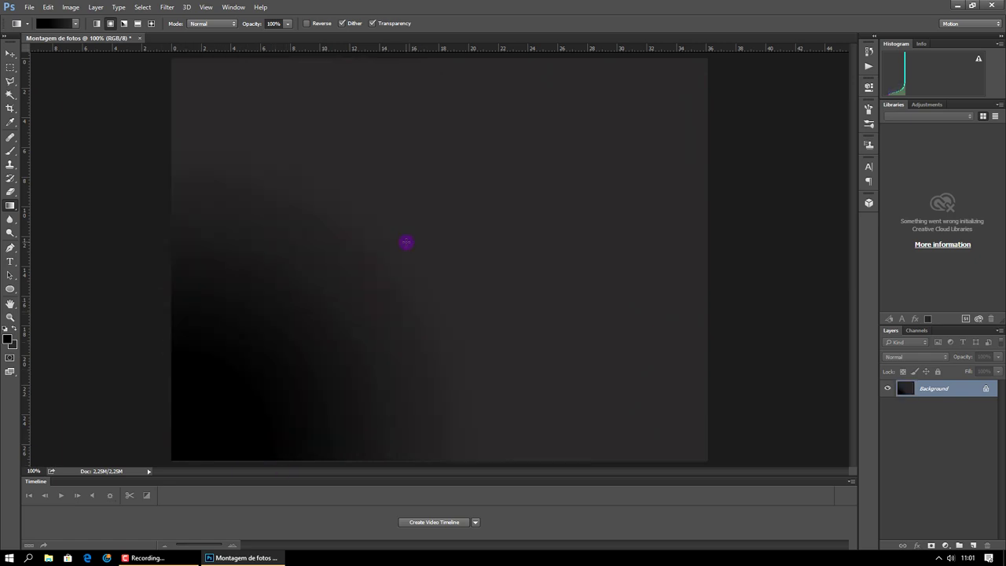
drag(557, 171, 180, 407)
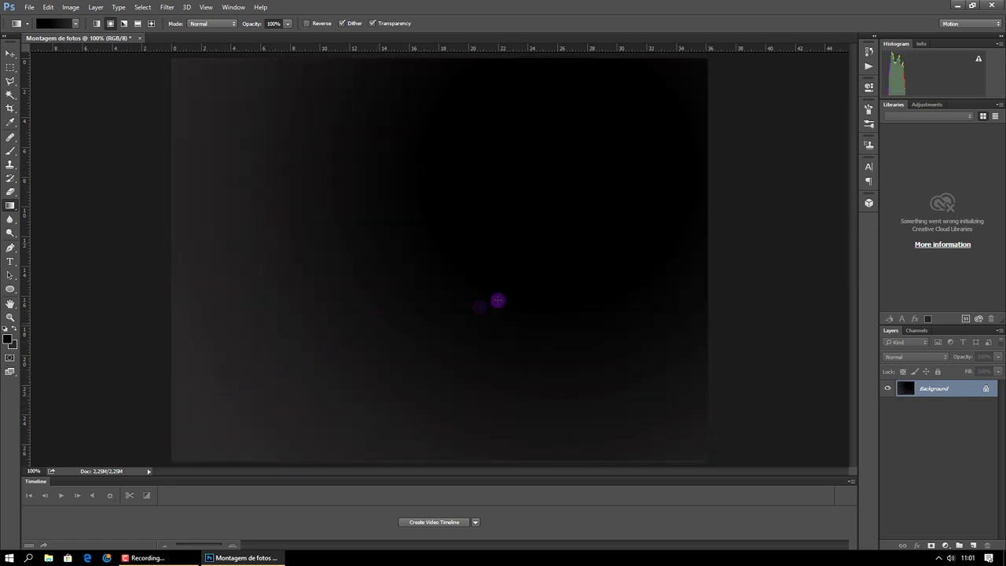
drag(268, 400, 335, 343)
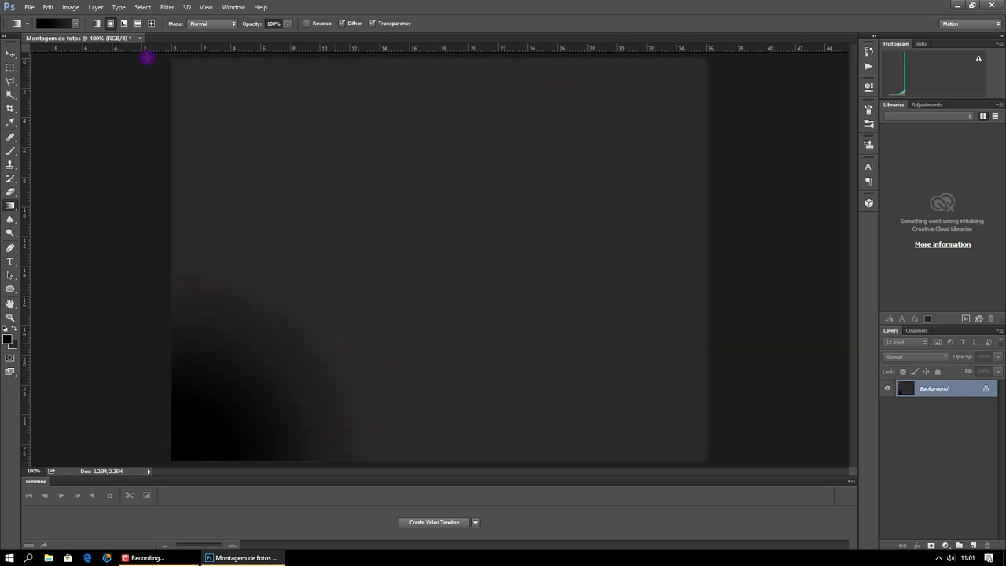
click(124, 24)
drag(180, 418, 523, 232)
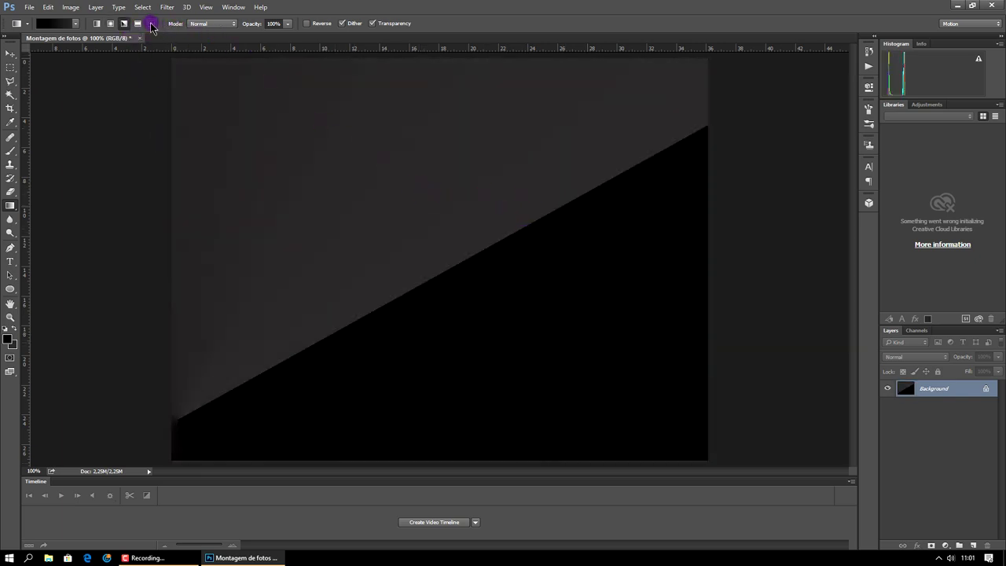
drag(187, 305, 537, 216)
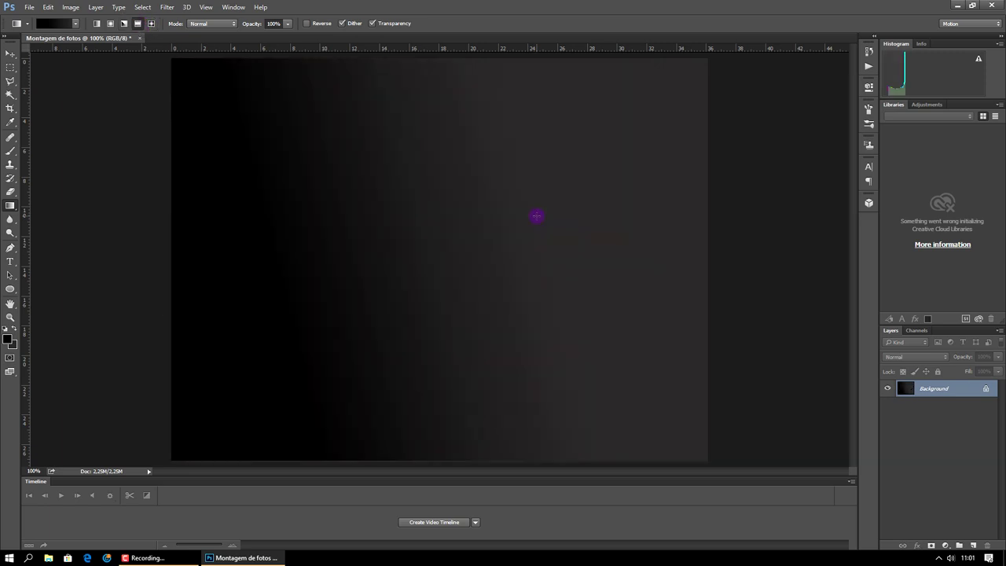
- Switch to the diamond style and redraw the gradient black on the left, fading to dark grey
click(152, 25)
drag(162, 318, 512, 256)
drag(699, 217, 137, 276)
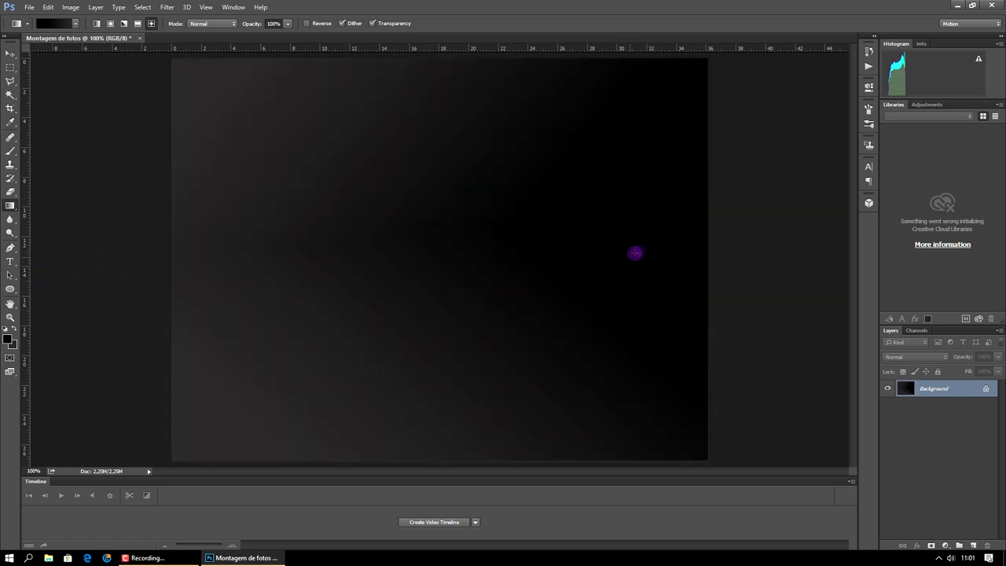
drag(95, 248, 610, 259)
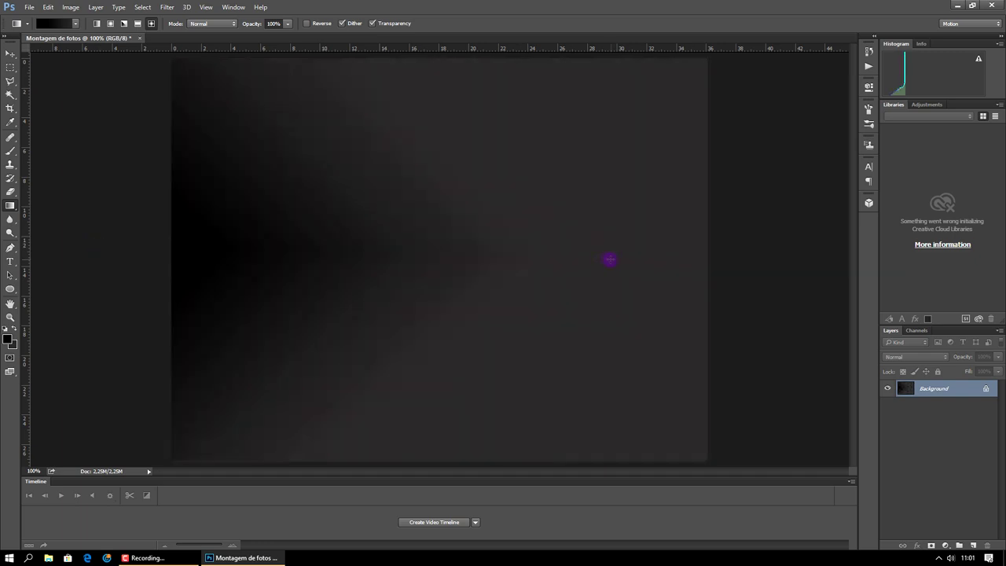
drag(103, 260, 377, 263)
drag(740, 234, 742, 229)
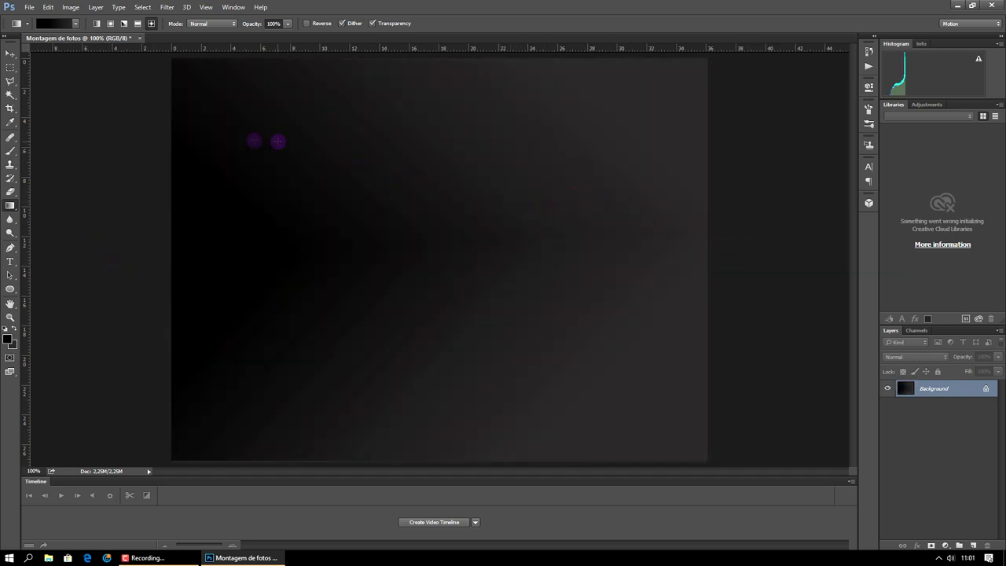
click(10, 55)
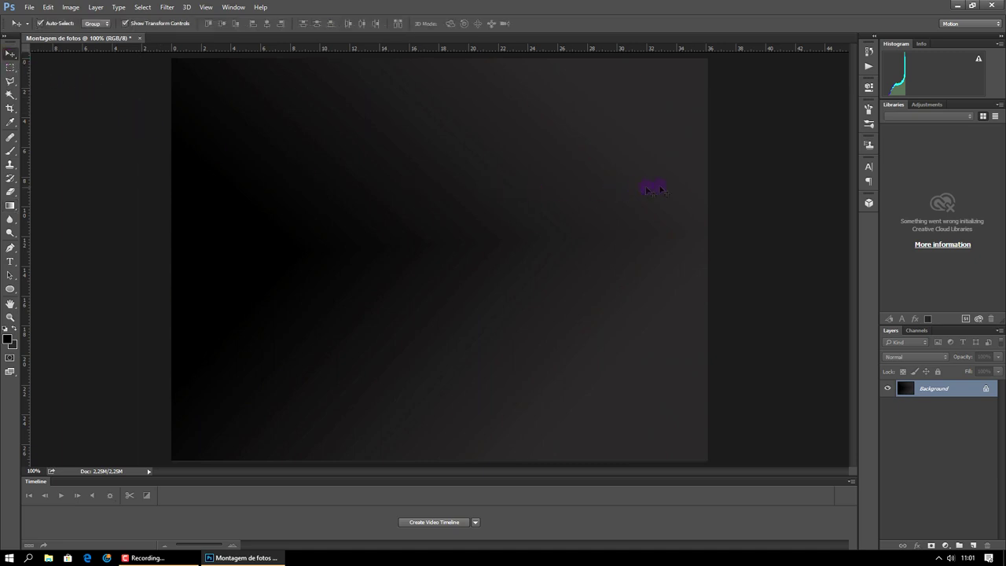
- Open all six family photos from the Aula2 folder via File > Open
click(29, 7)
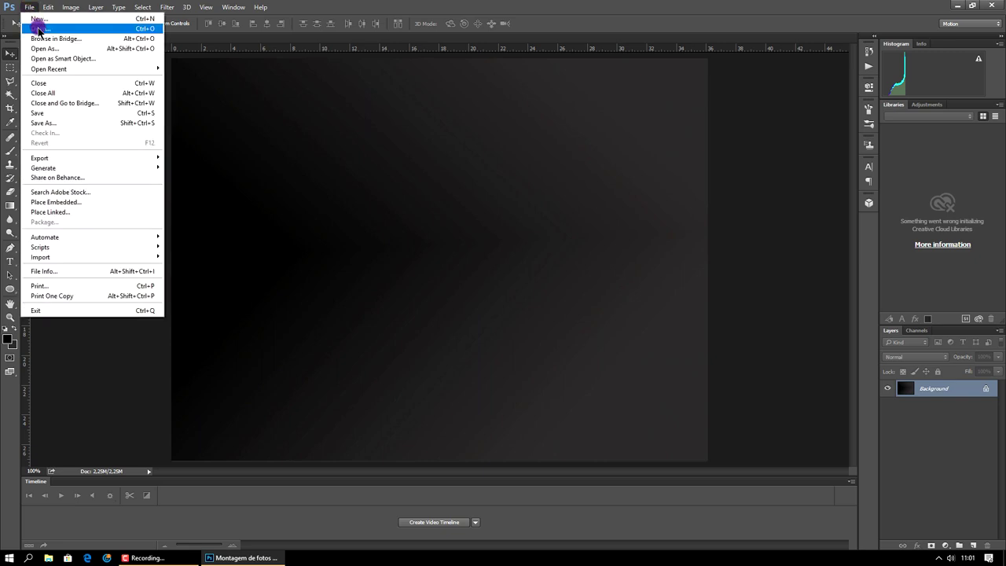
click(39, 29)
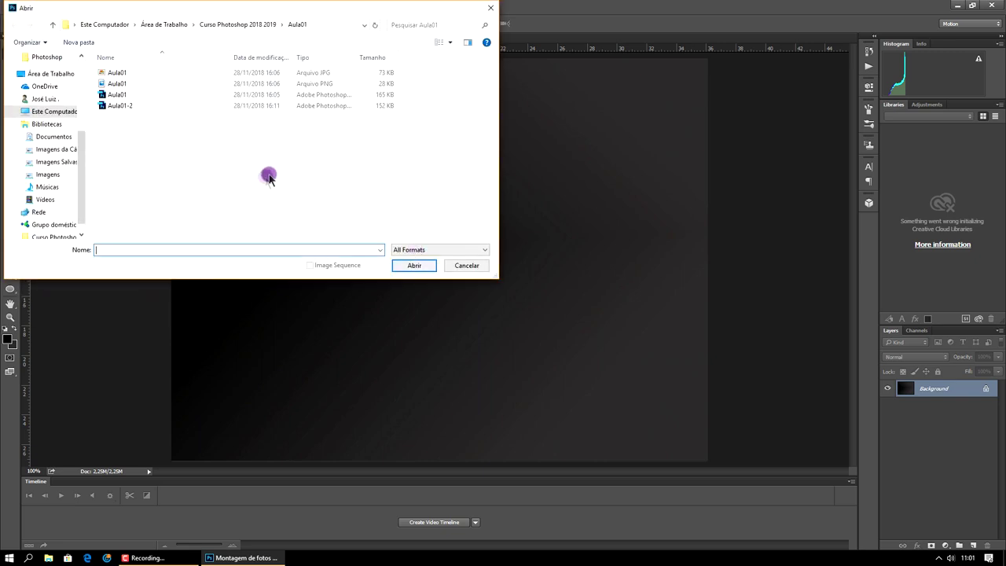
click(247, 25)
click(128, 79)
double_click(118, 84)
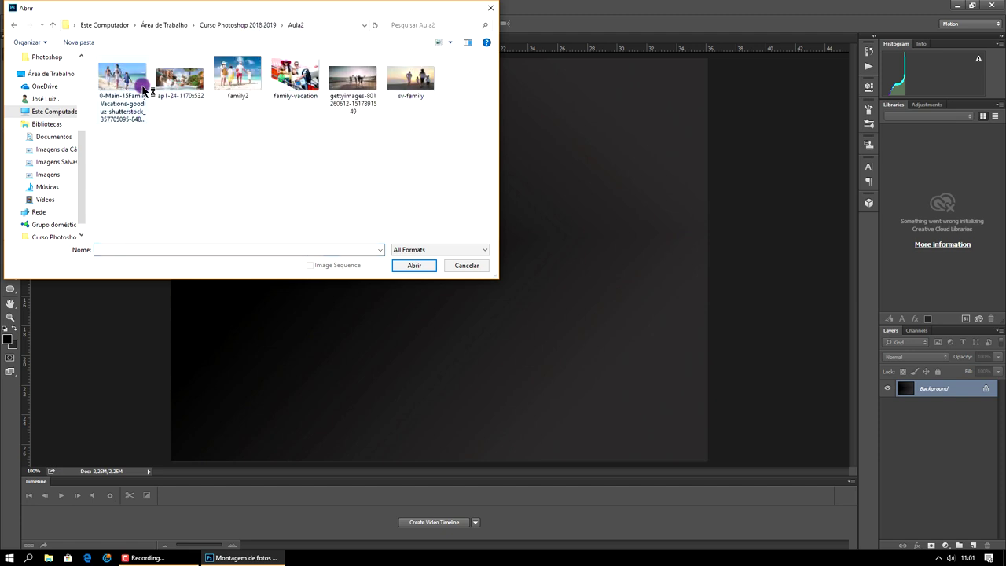
click(132, 81)
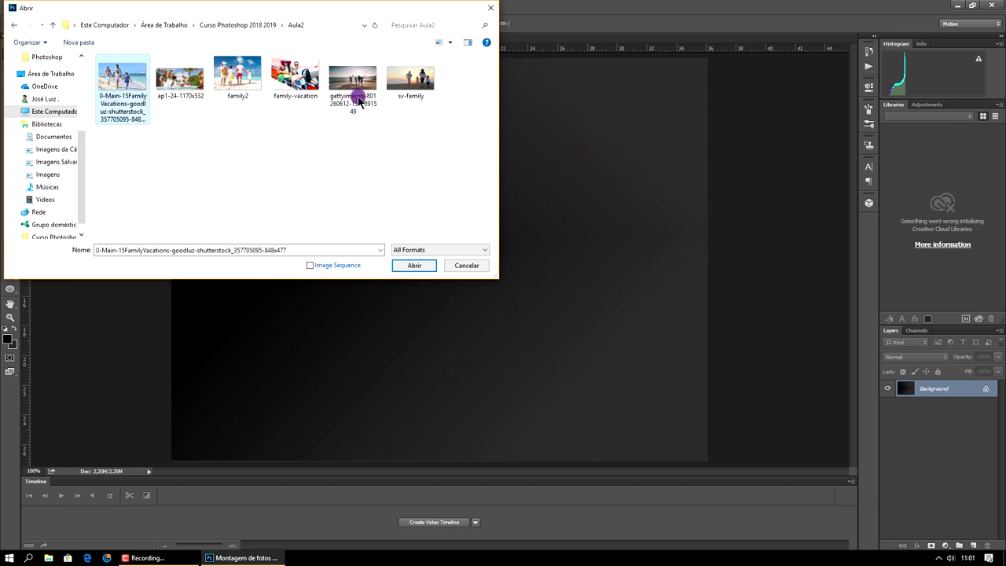
shift+click(411, 87)
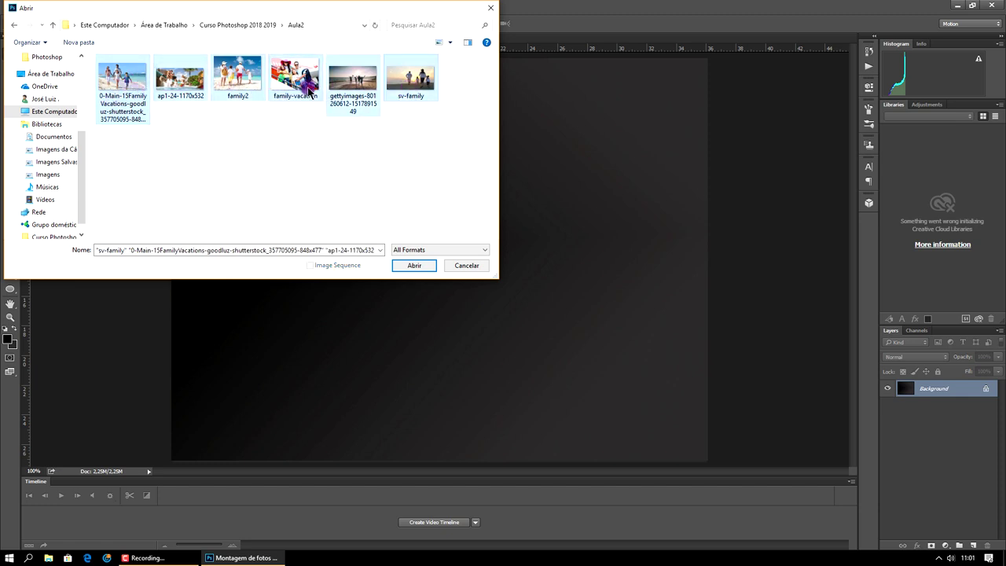
click(416, 265)
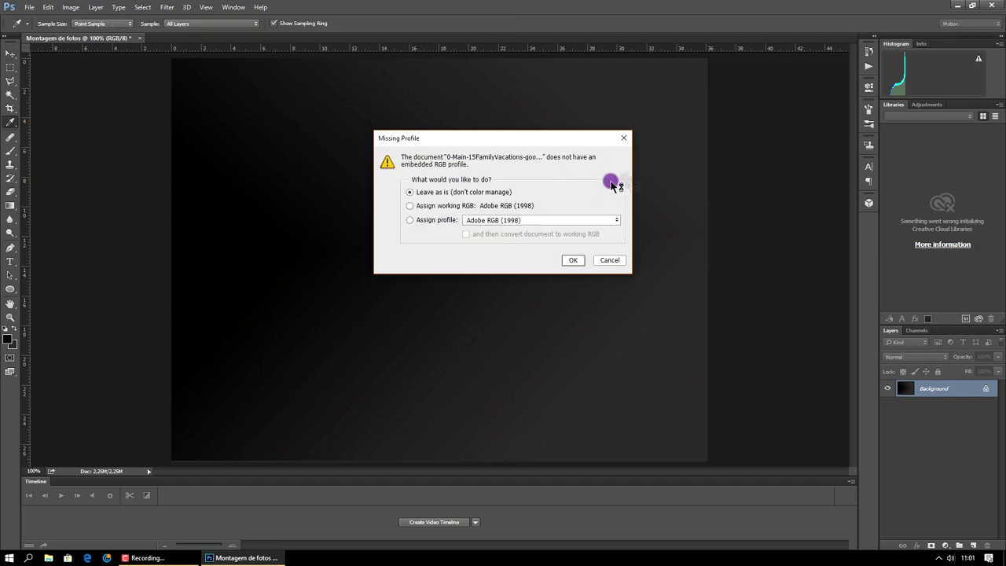
- Accept each photo's Missing Profile prompt, review the photo tabs, and return to Montagem de fotos
click(573, 260)
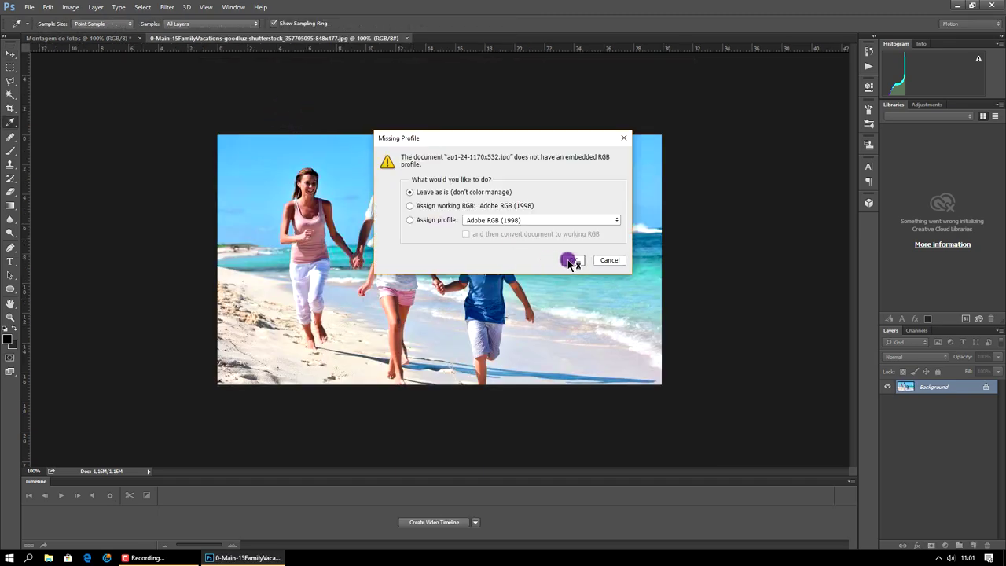
click(571, 261)
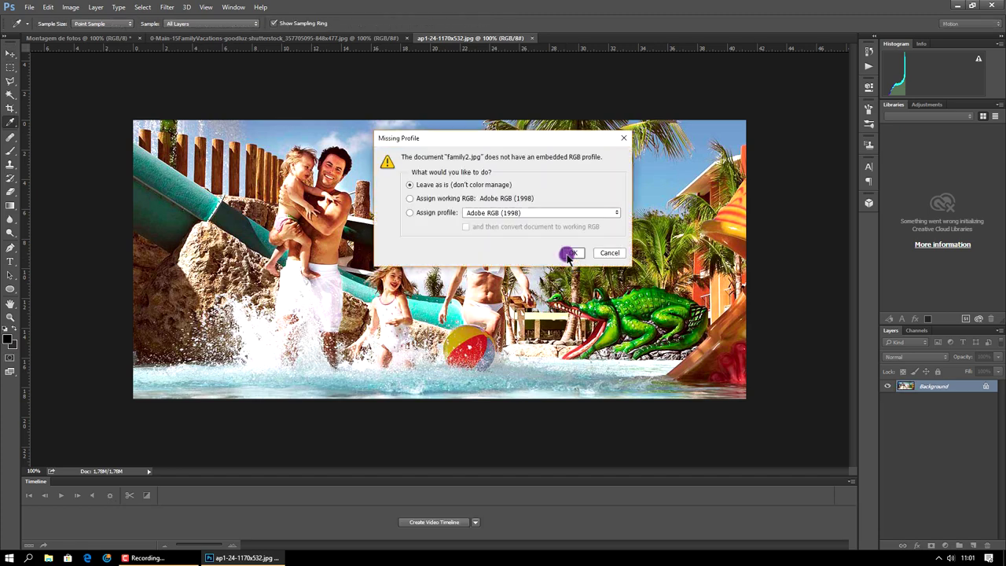
click(570, 253)
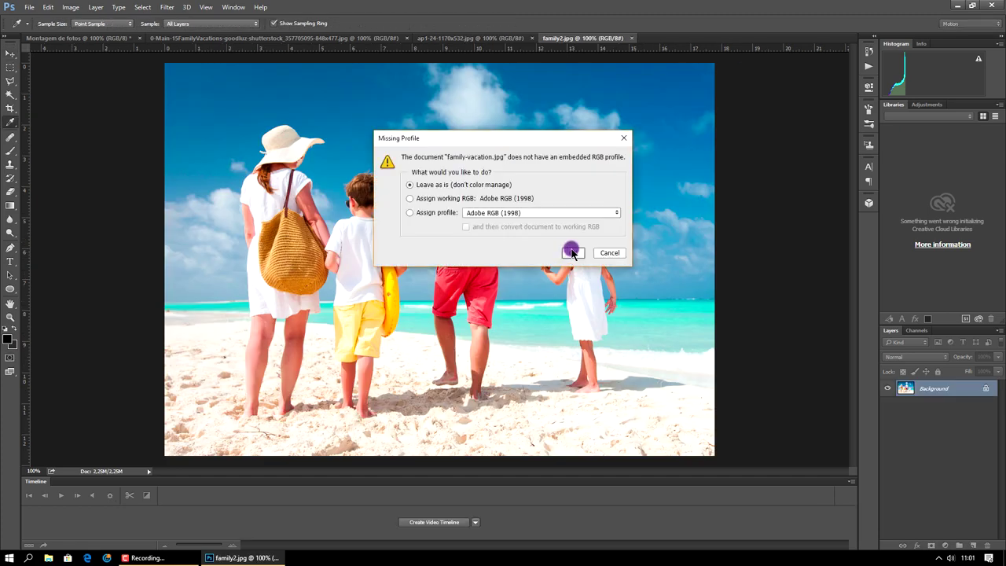
click(571, 253)
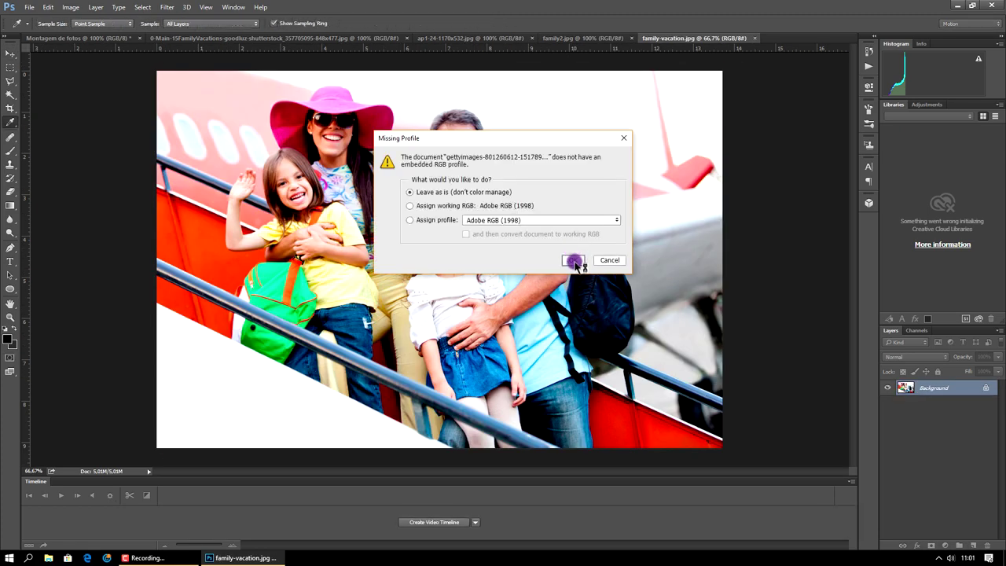
click(574, 262)
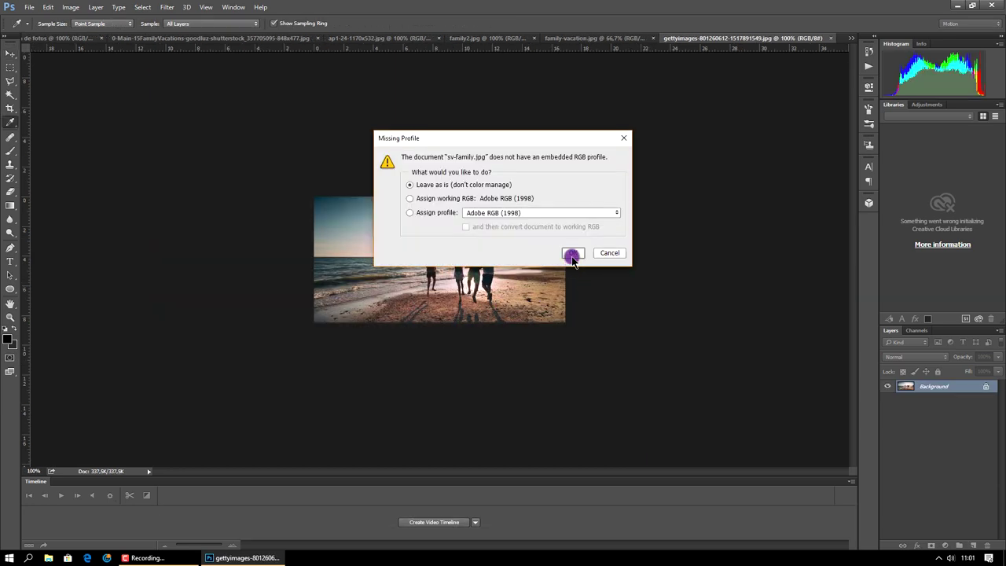
click(572, 254)
key(v)
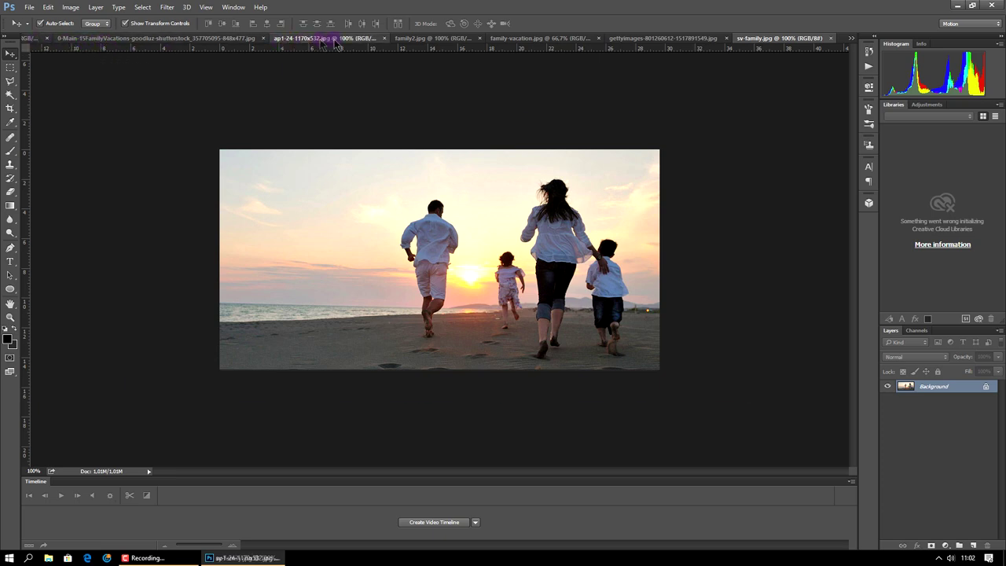
click(295, 38)
click(511, 37)
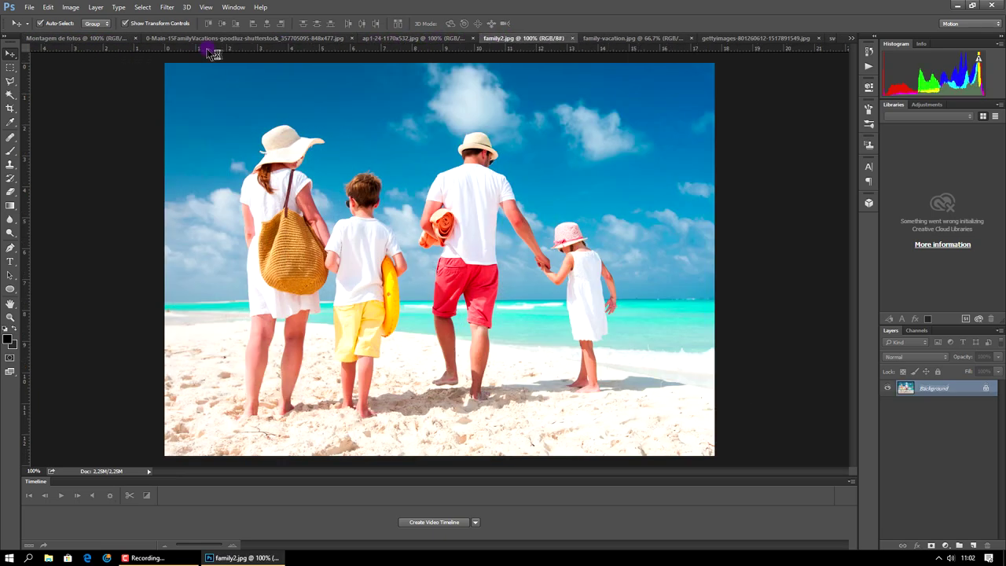
click(75, 39)
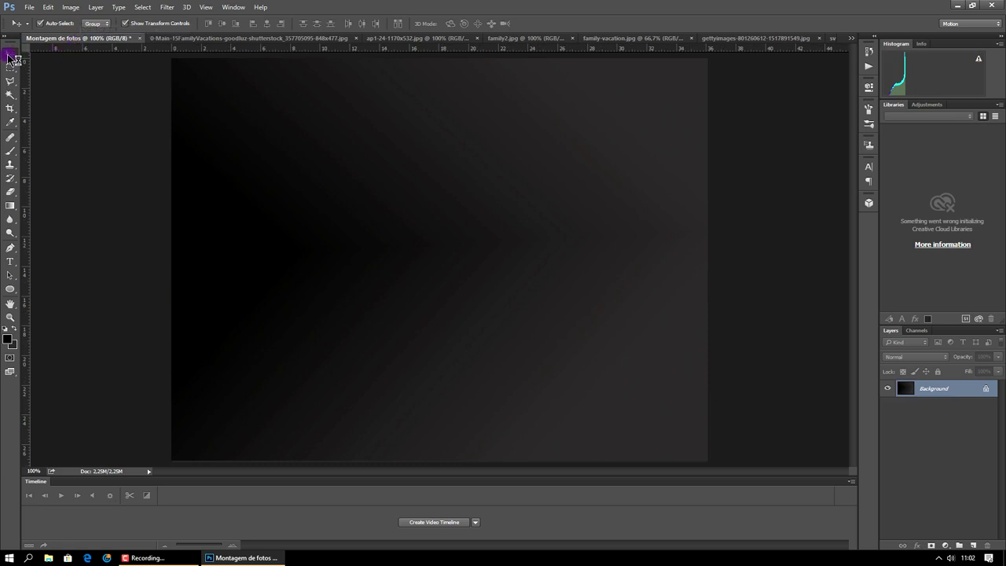
- Drag the beach photo into the montage as Layer 1 and close its source window
mouse_move(215, 49)
mouse_down()
mouse_move(218, 41)
mouse_move(465, 132)
mouse_up()
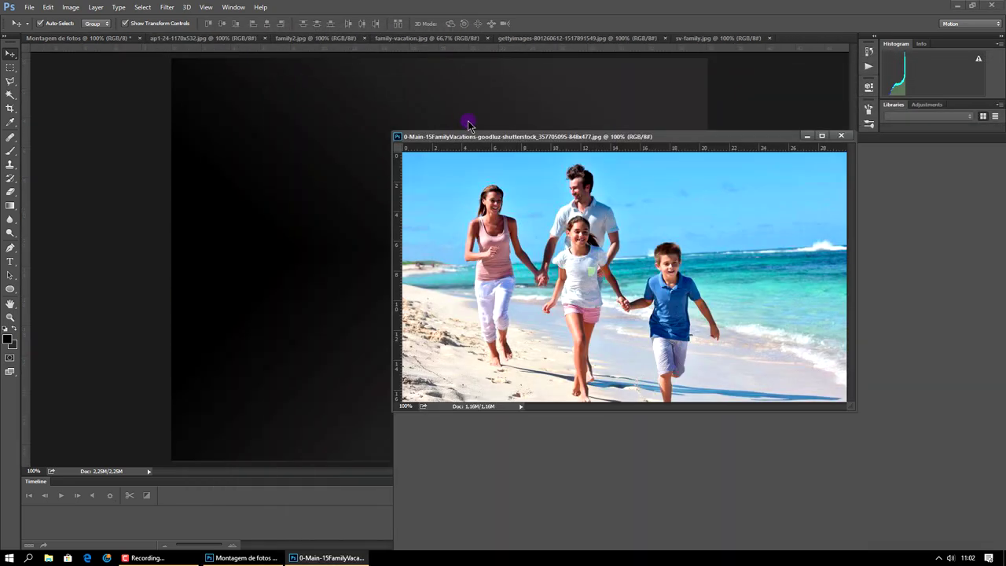
drag(552, 229, 307, 236)
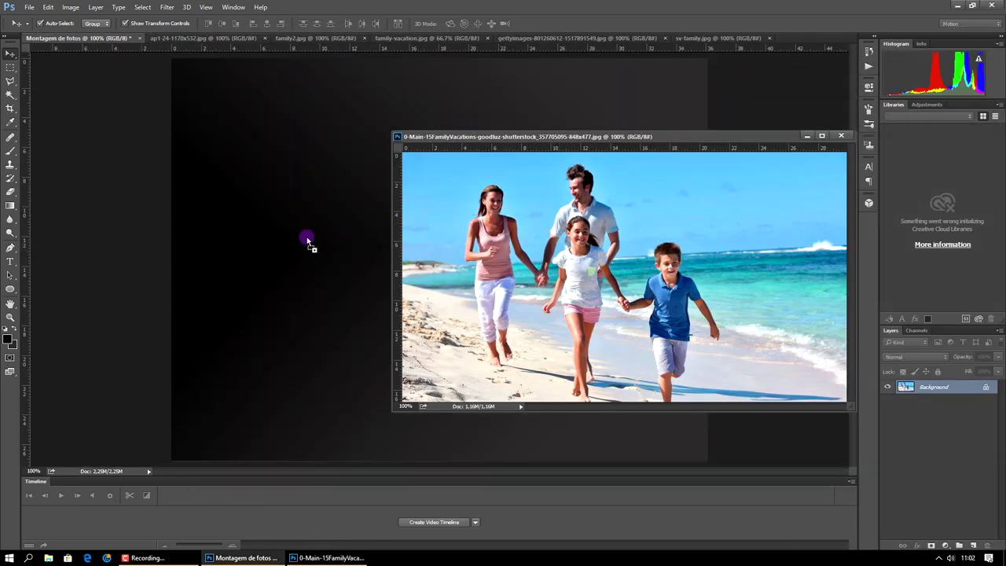
click(838, 137)
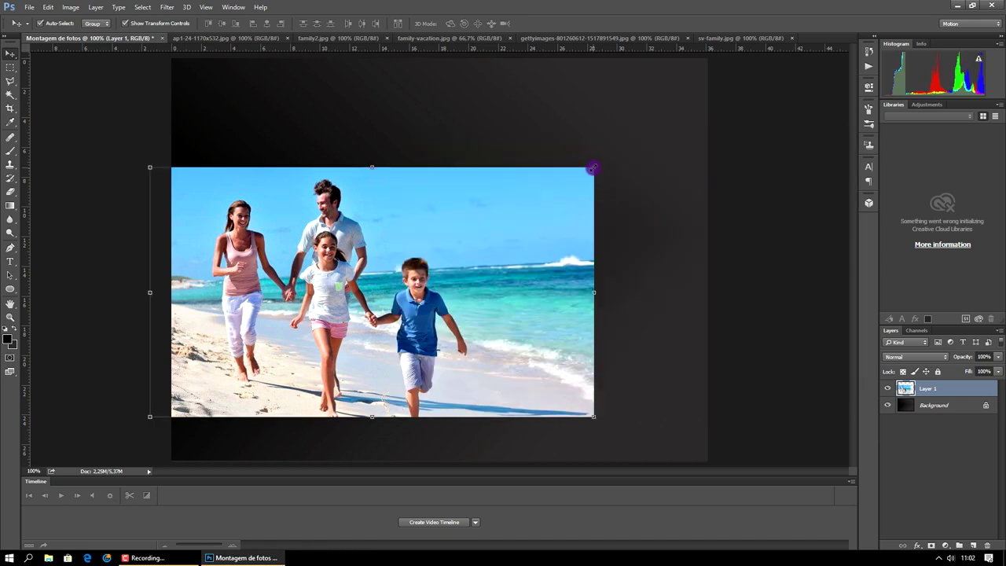
- Scale the beach photo to about 36% and place it near the canvas top-left
drag(592, 168, 321, 324)
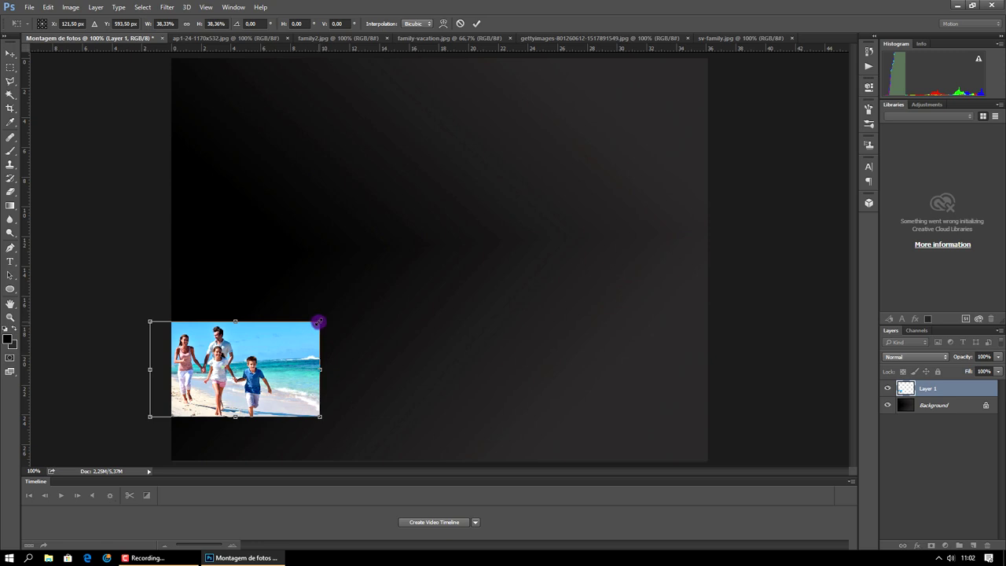
mouse_move(318, 323)
mouse_down()
mouse_move(303, 332)
mouse_move(343, 294)
mouse_move(333, 303)
mouse_move(421, 265)
mouse_up()
drag(285, 265, 286, 328)
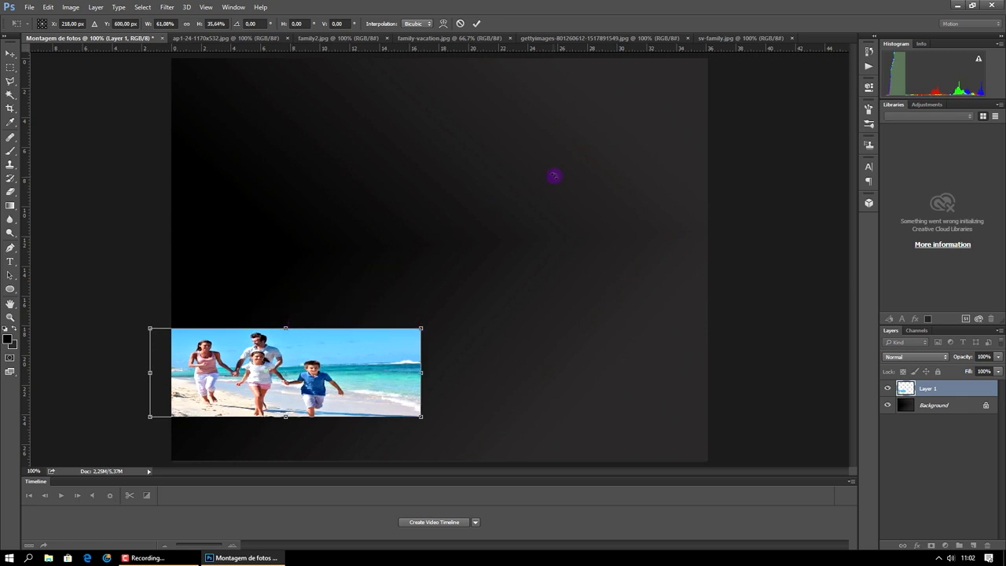
key(ctrl+z)
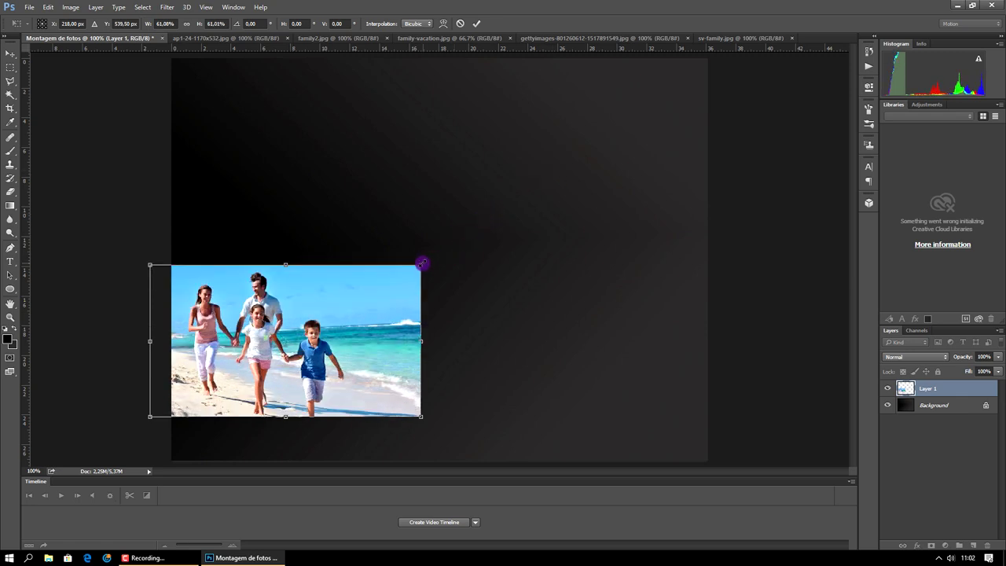
drag(421, 263, 308, 328)
mouse_move(275, 375)
mouse_down()
mouse_move(347, 190)
mouse_move(314, 148)
mouse_up()
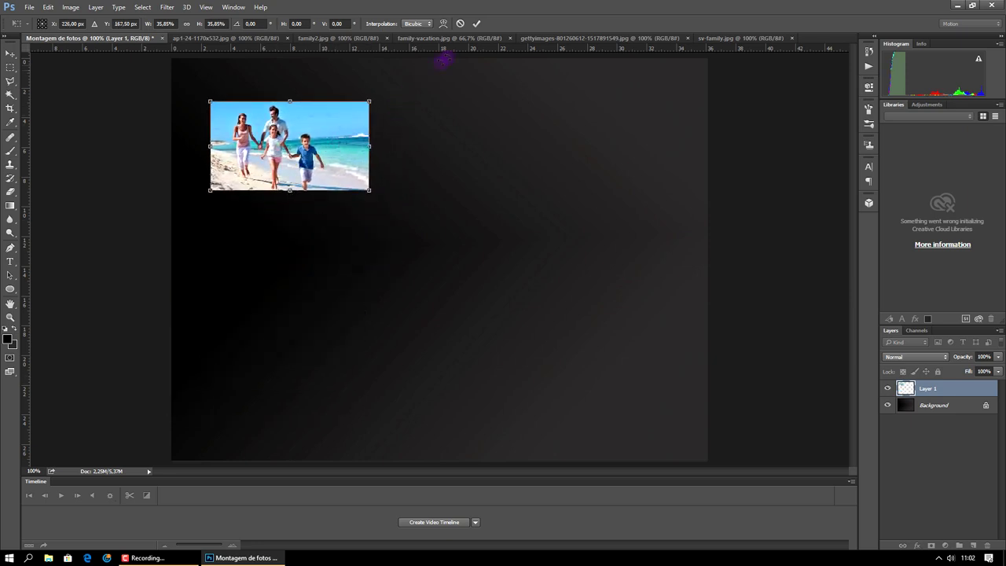
click(476, 24)
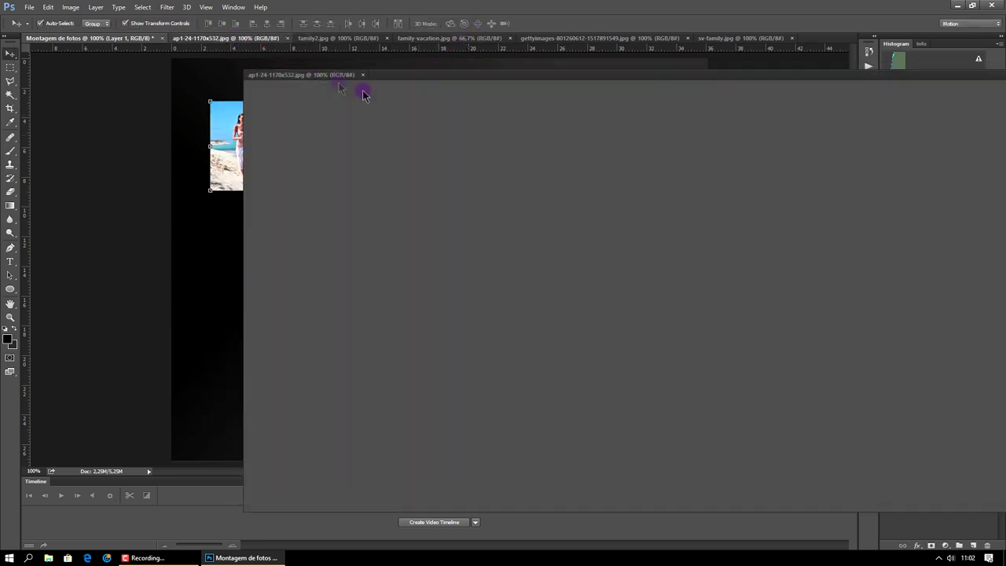
- Copy the waterpark photo into the montage as Layer 2 and close its source window
drag(236, 40, 577, 162)
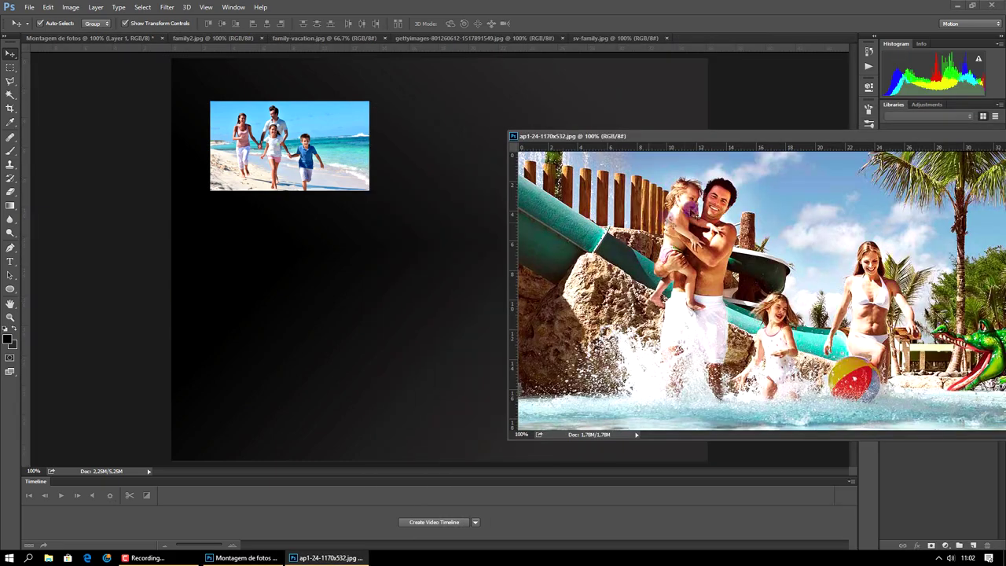
drag(379, 320, 380, 322)
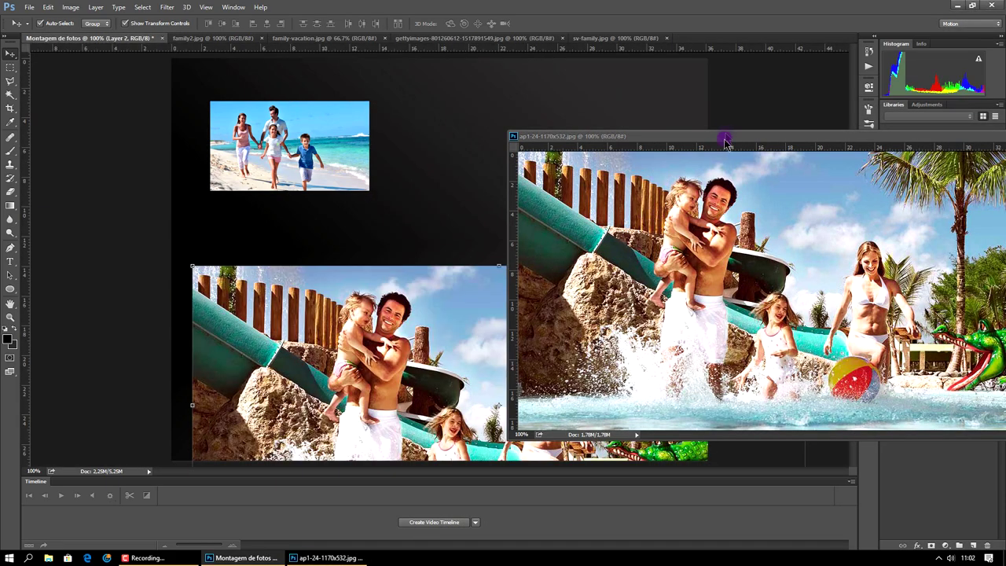
drag(725, 140, 228, 231)
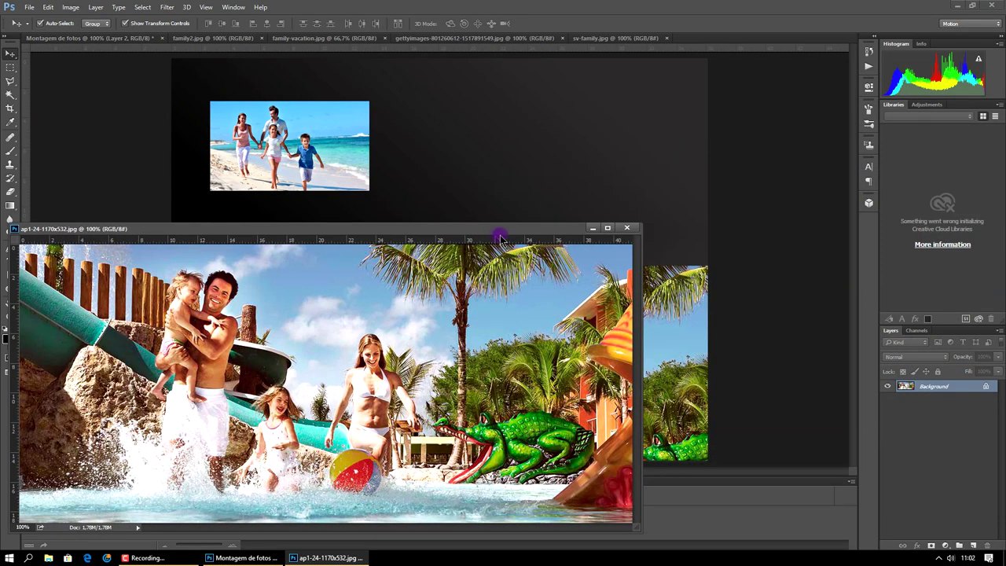
click(629, 229)
mouse_move(344, 354)
mouse_down()
mouse_move(606, 271)
mouse_move(455, 296)
mouse_up()
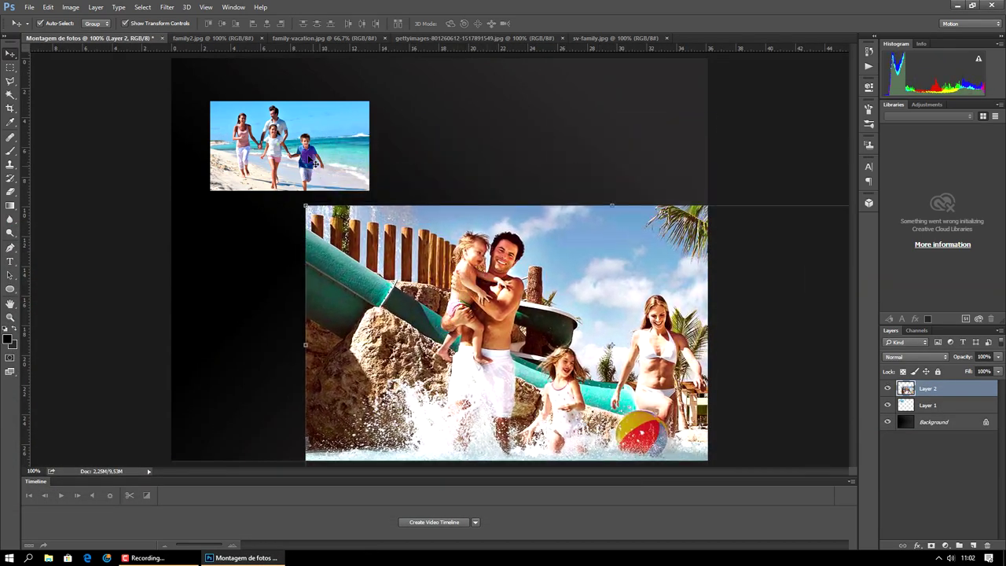
- Enlarge the beach photo to about 120% and commit the transform
click(313, 157)
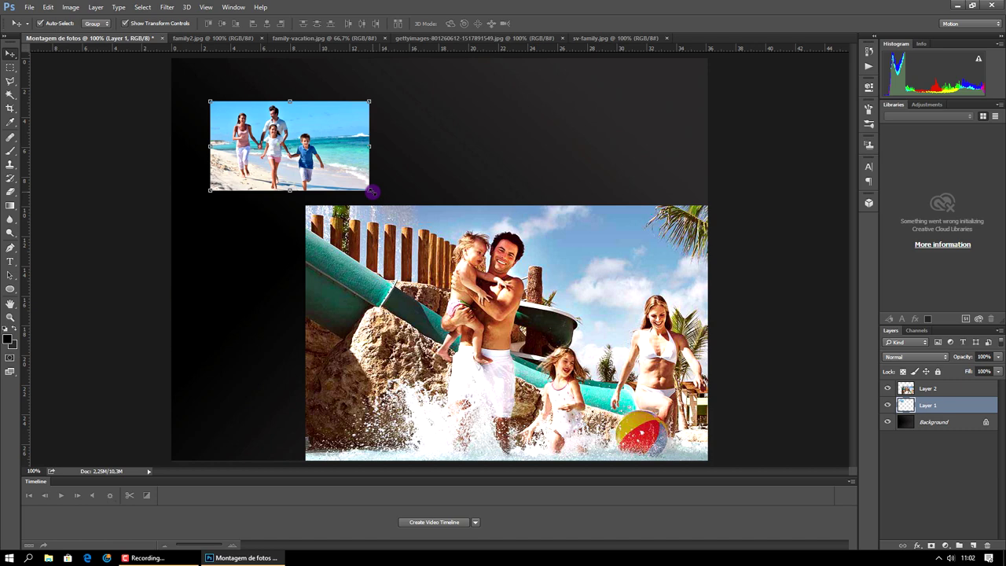
drag(371, 191, 423, 229)
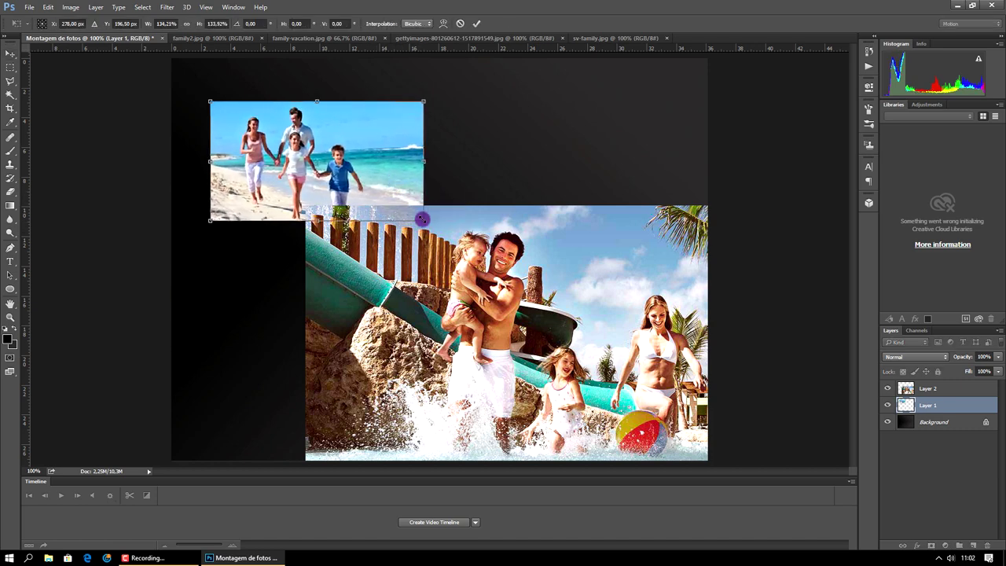
drag(422, 221, 401, 208)
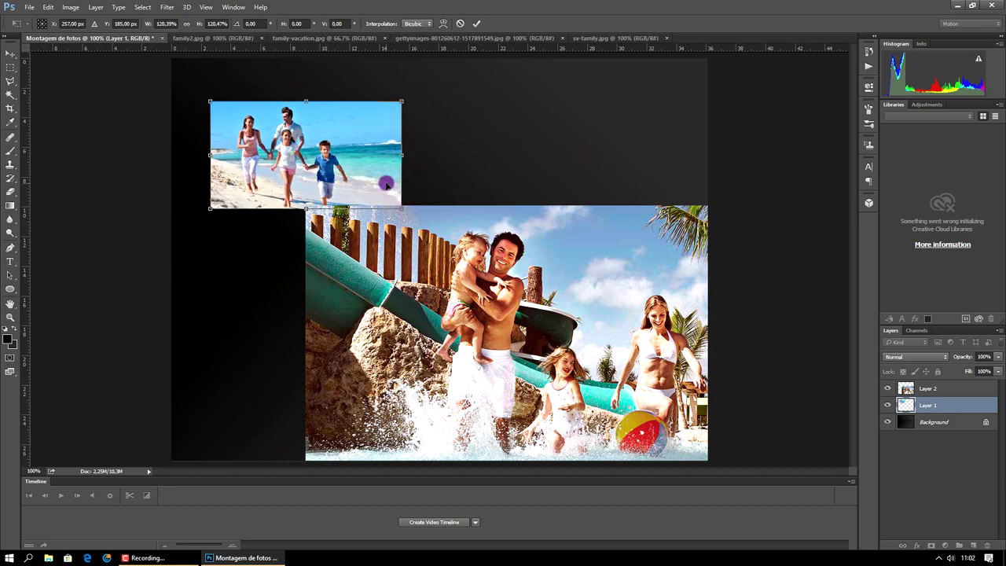
click(476, 24)
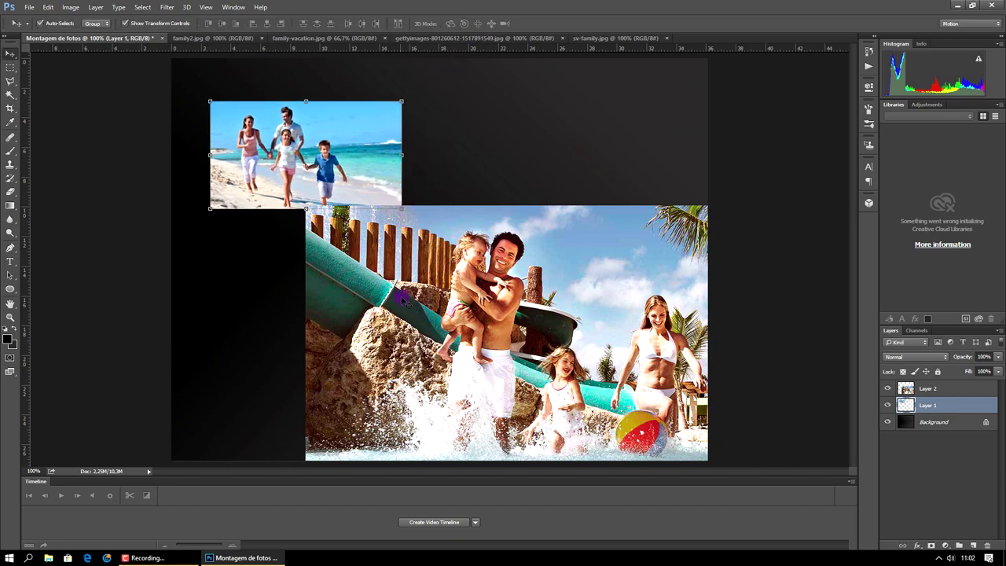
- Shrink the waterpark photo and move it down and right, below the beach photo
drag(401, 296, 305, 199)
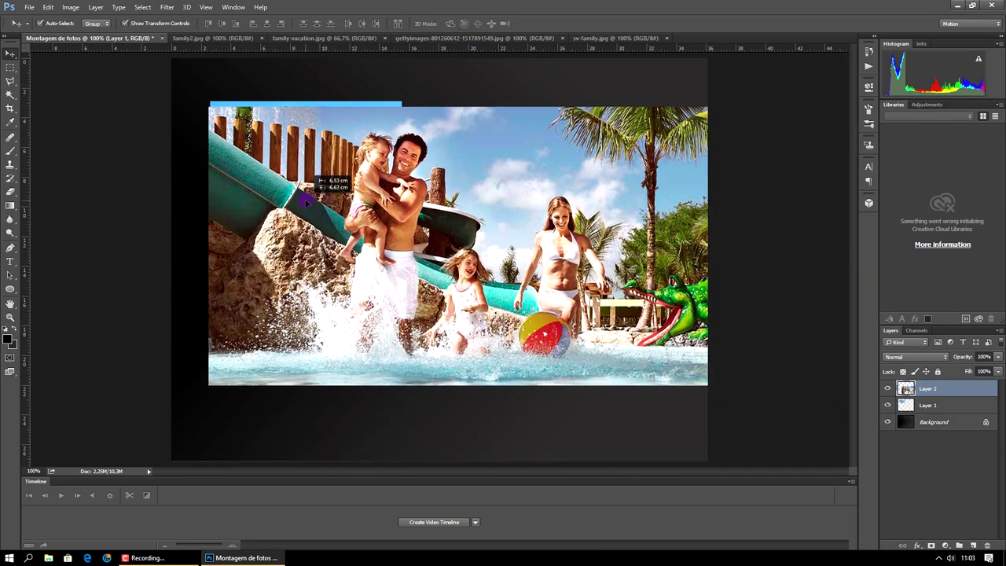
drag(307, 200, 311, 200)
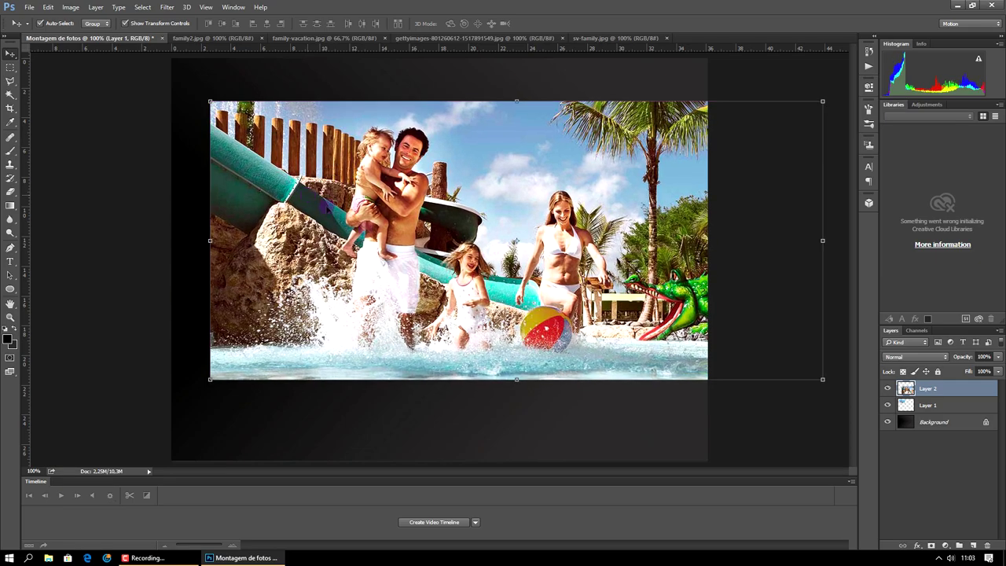
drag(822, 381, 421, 240)
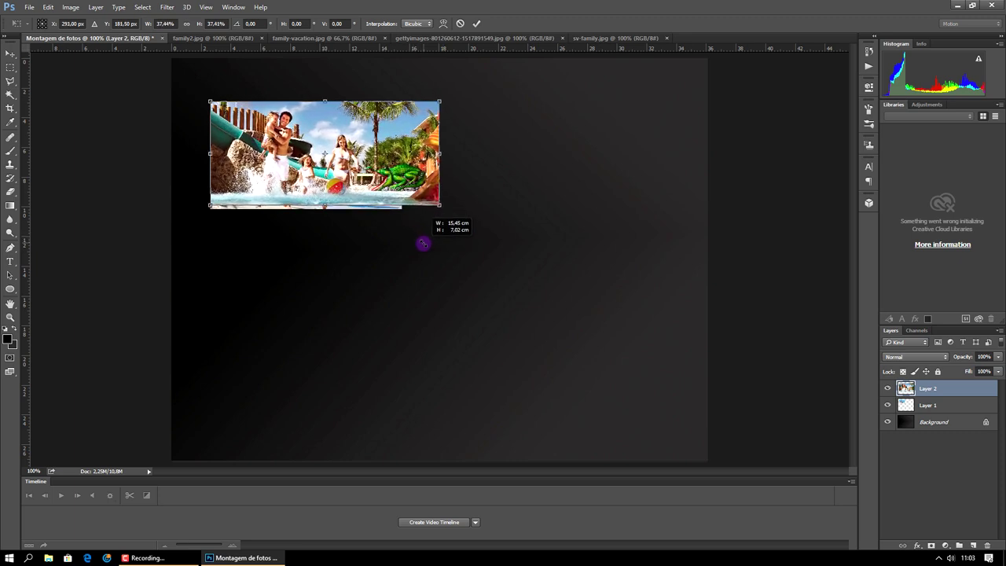
drag(421, 240, 428, 251)
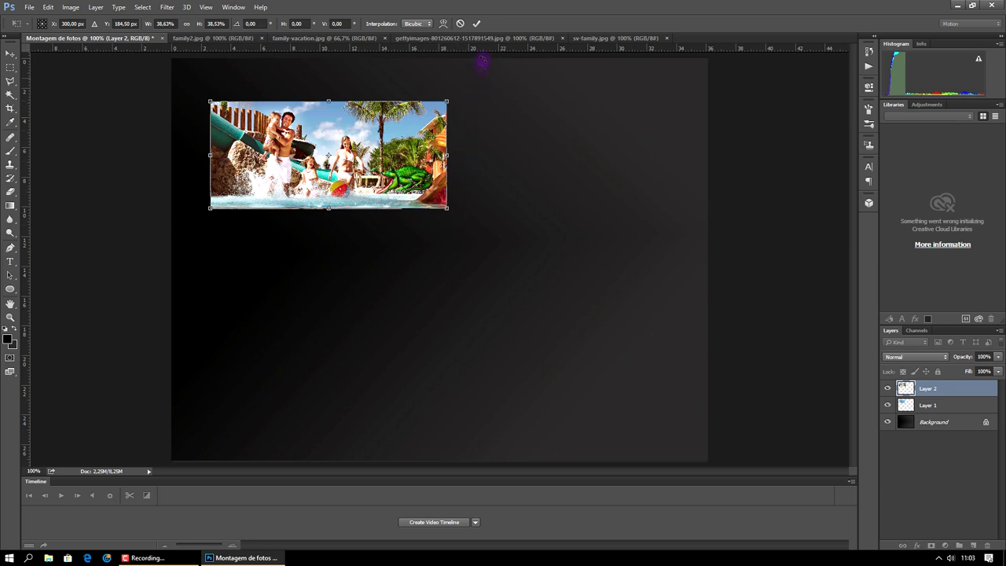
click(481, 24)
drag(380, 136, 371, 317)
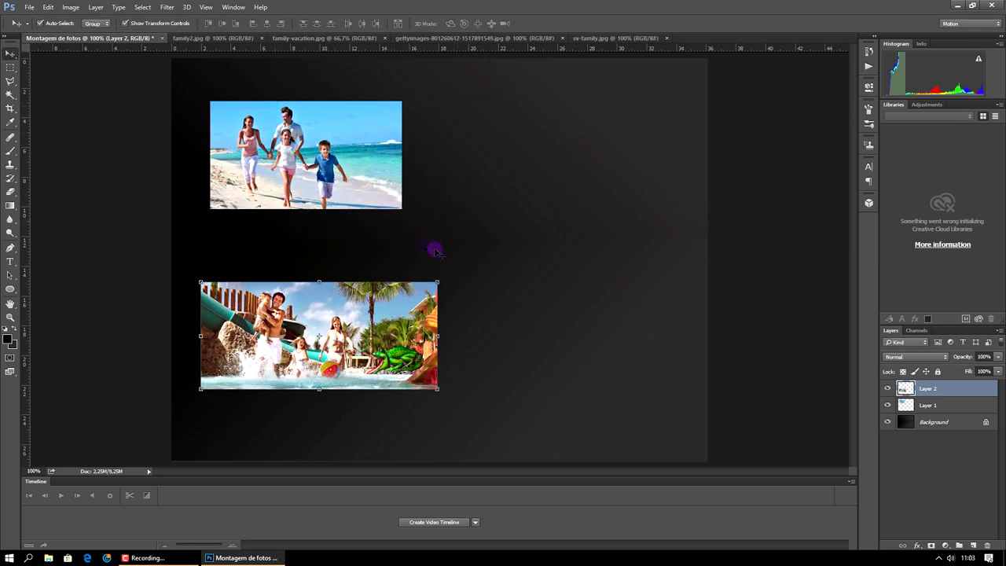
click(493, 178)
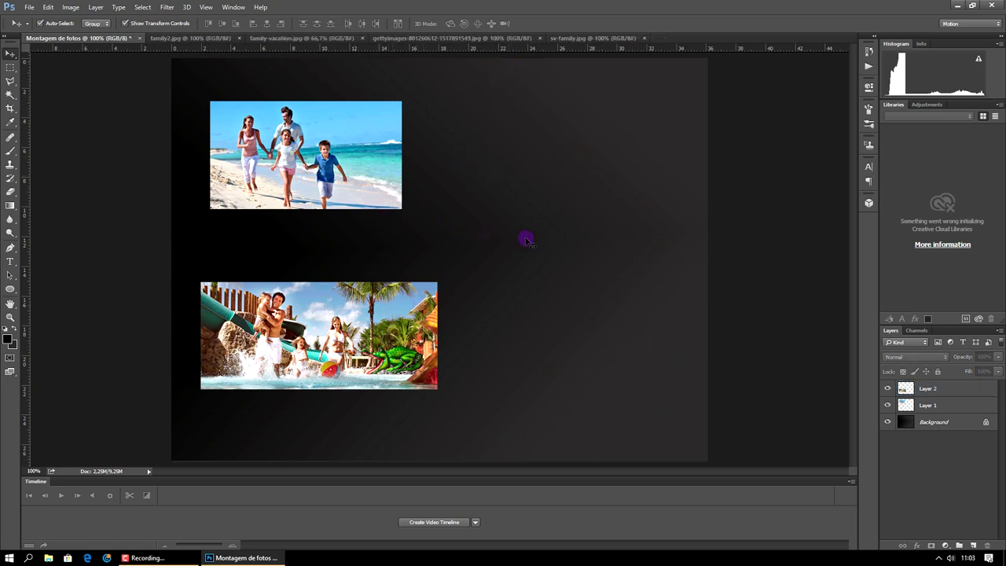
mouse_move(376, 319)
mouse_down()
mouse_move(390, 363)
mouse_move(426, 368)
mouse_up()
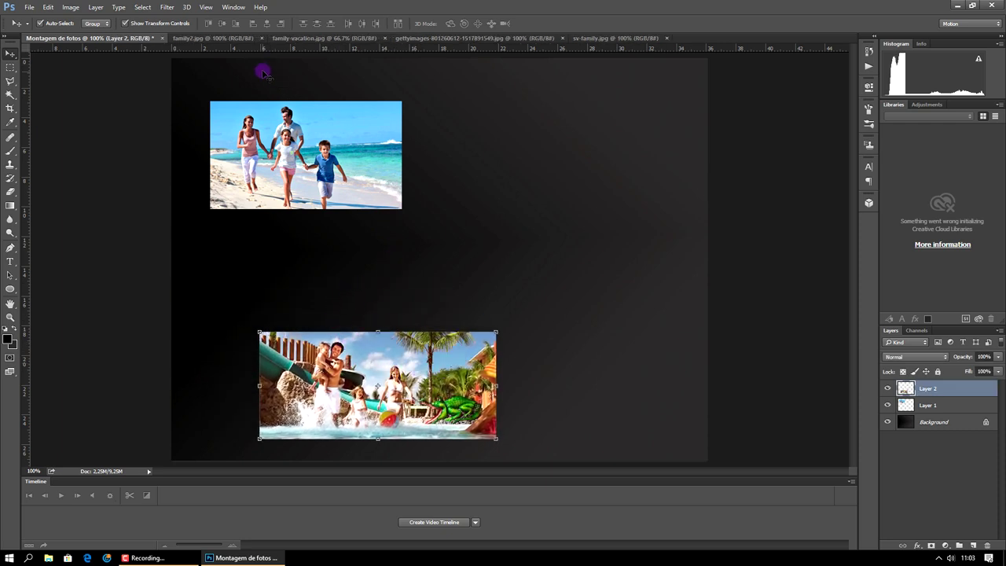
drag(233, 37, 615, 257)
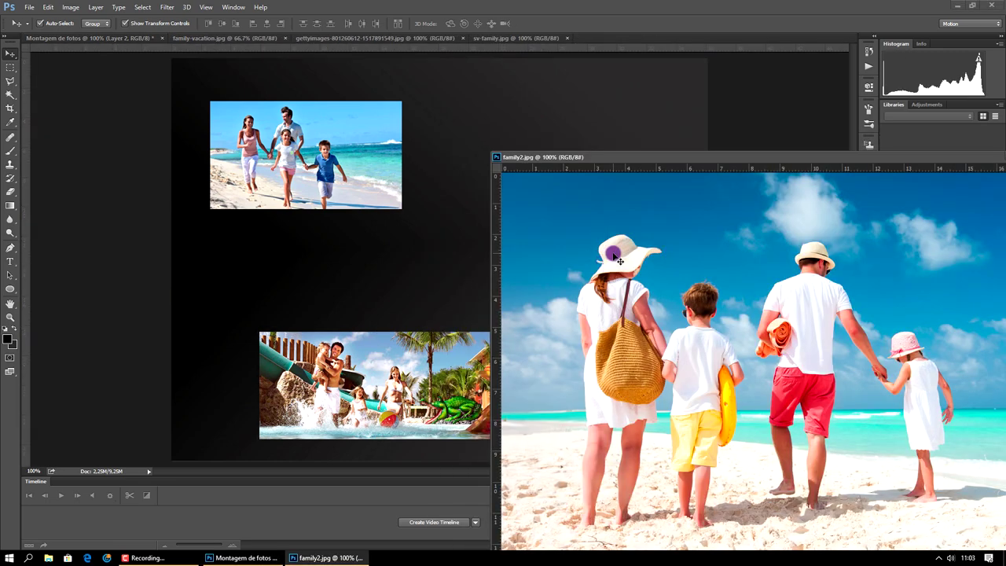
- Copy family2.jpg into the montage as Layer 3, scaled to about 28% at upper right
drag(694, 254, 413, 275)
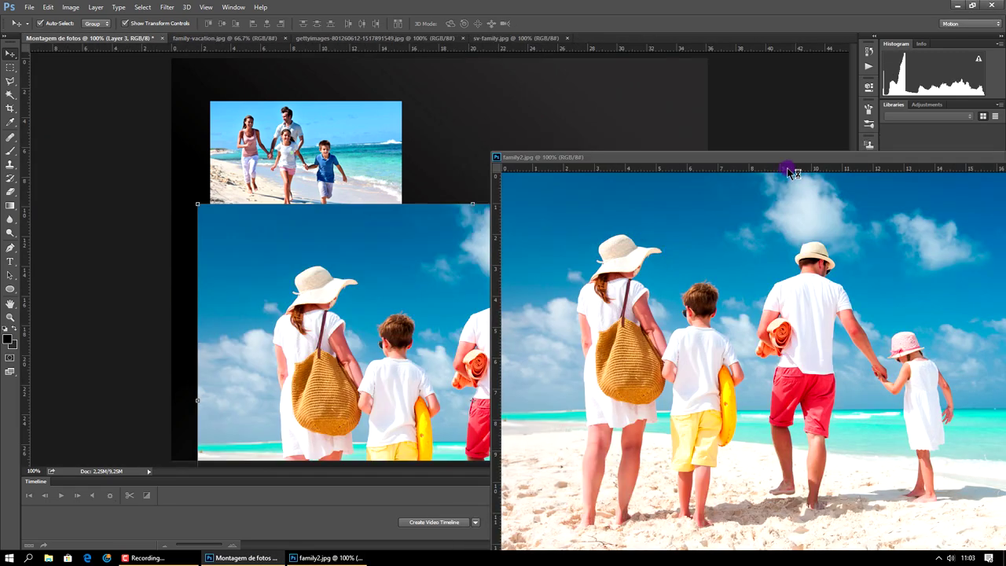
drag(801, 164, 385, 172)
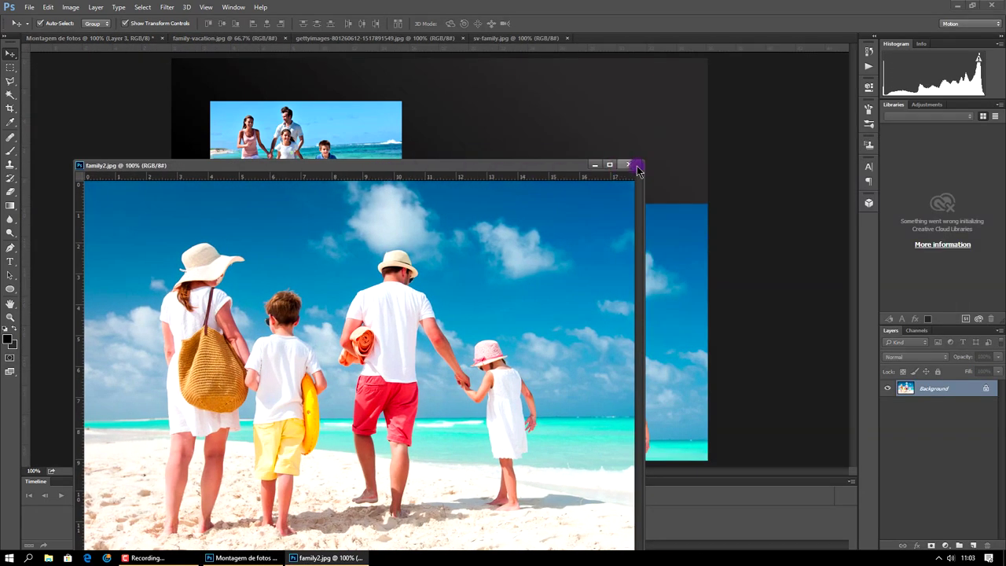
click(637, 167)
mouse_move(197, 204)
mouse_down()
mouse_move(443, 403)
mouse_move(223, 142)
mouse_move(348, 225)
mouse_up()
drag(377, 265, 236, 144)
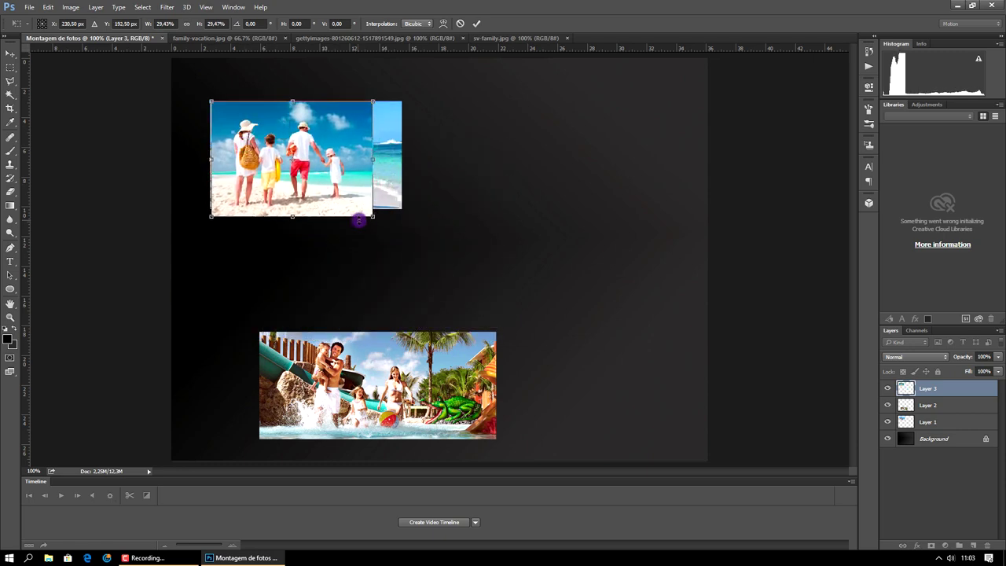
mouse_move(374, 218)
mouse_down()
mouse_move(361, 204)
mouse_move(595, 200)
mouse_move(605, 179)
mouse_up()
click(476, 23)
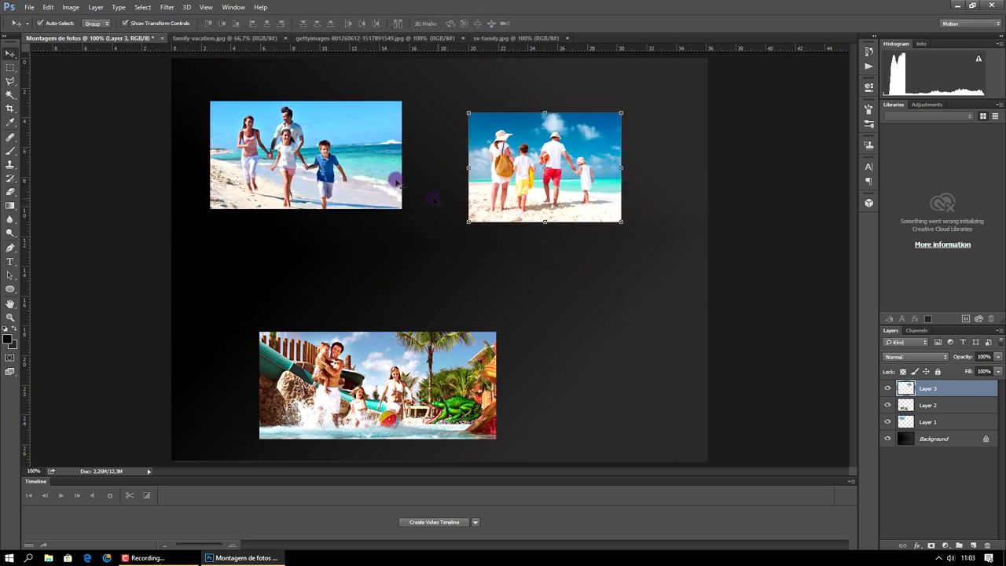
- Copy the family-vacation.jpg photo into Montagem and close its source window
drag(234, 44, 669, 180)
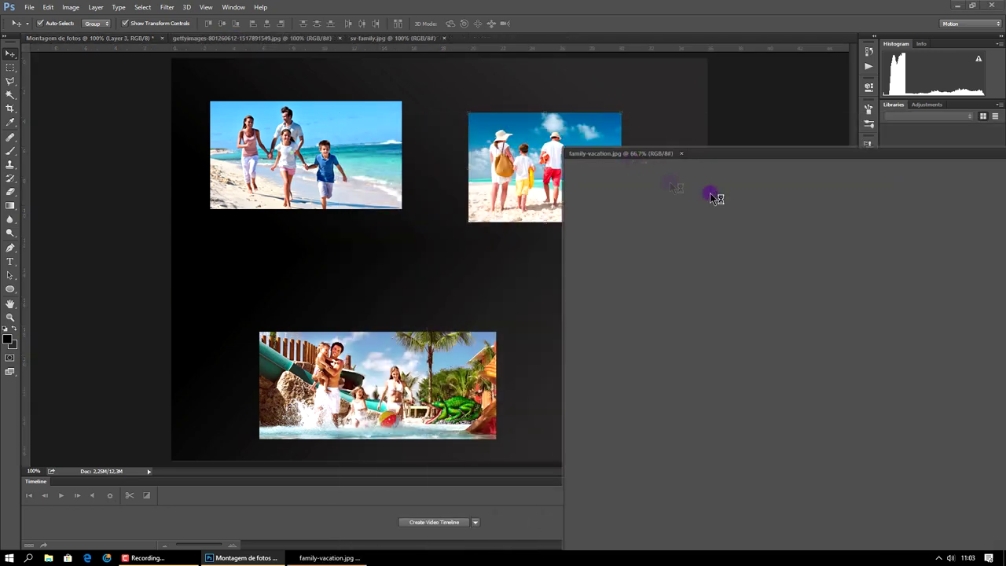
drag(672, 239, 411, 291)
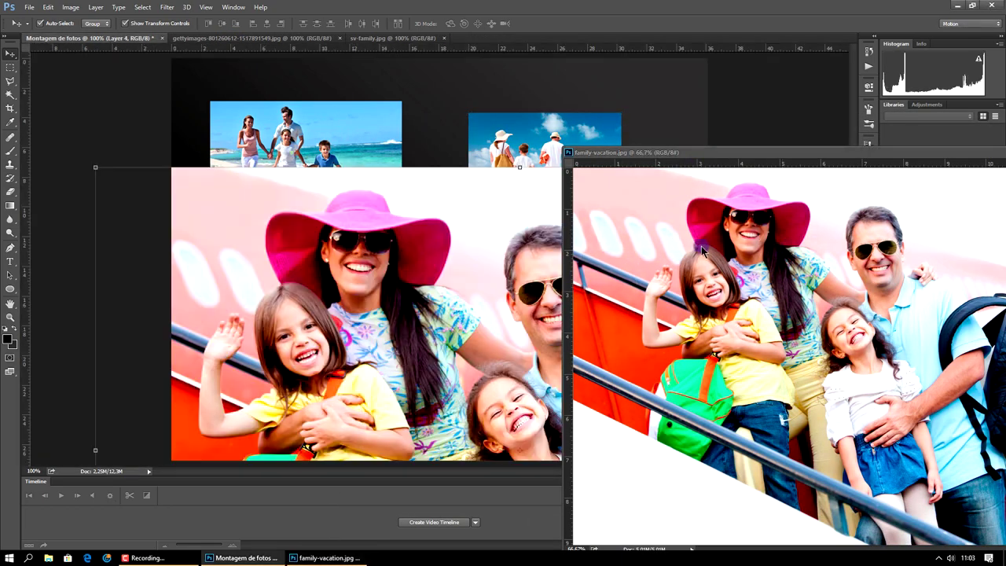
drag(793, 156, 463, 206)
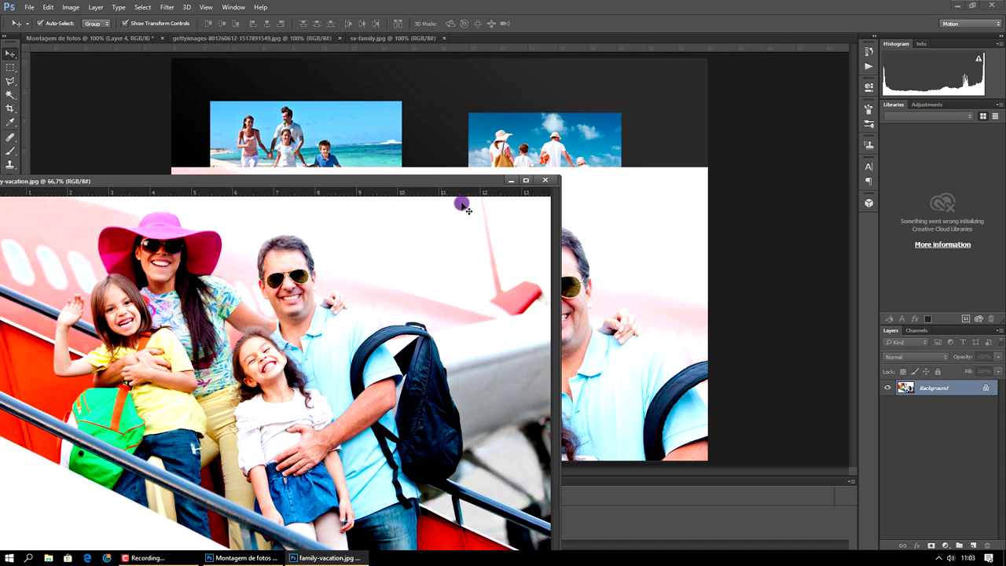
click(546, 181)
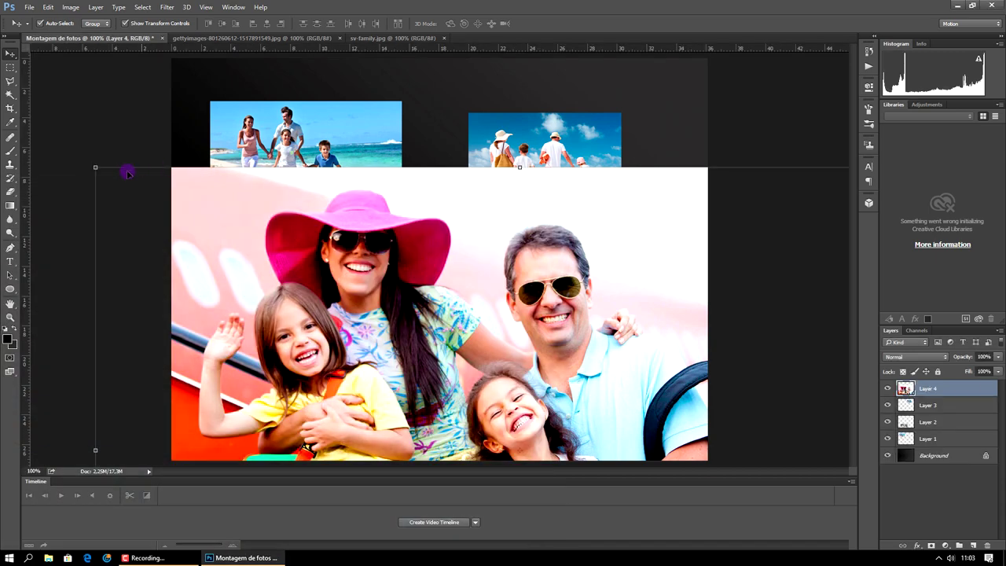
- Free-transform the family-vacation photo, scaling it down and moving it up-left
drag(96, 167, 425, 401)
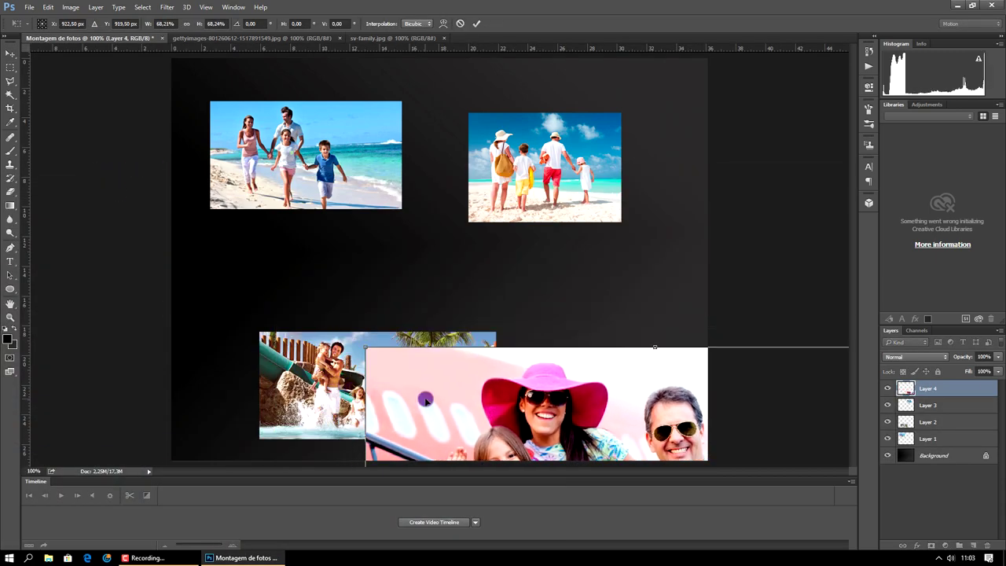
drag(231, 220, 190, 179)
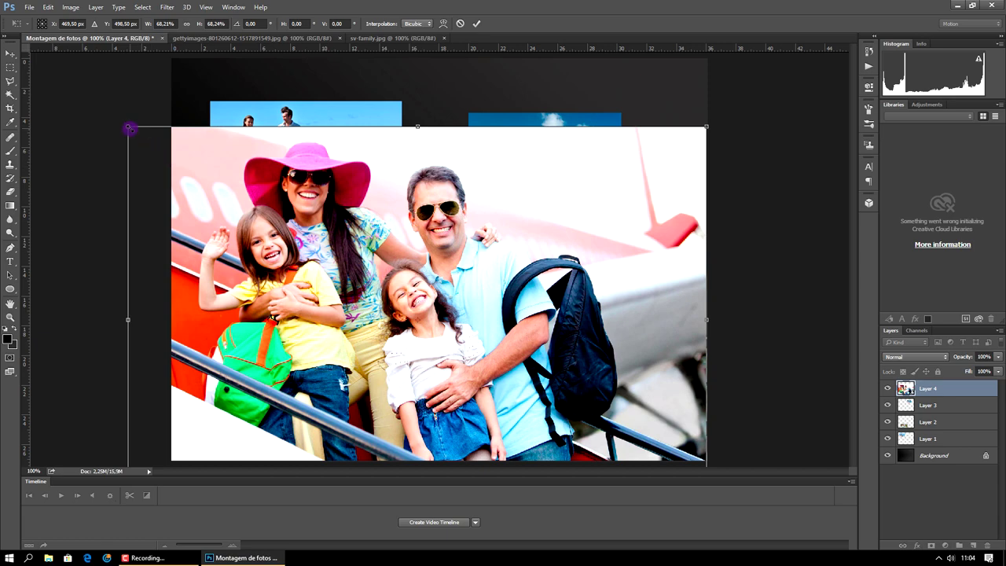
drag(130, 128, 463, 350)
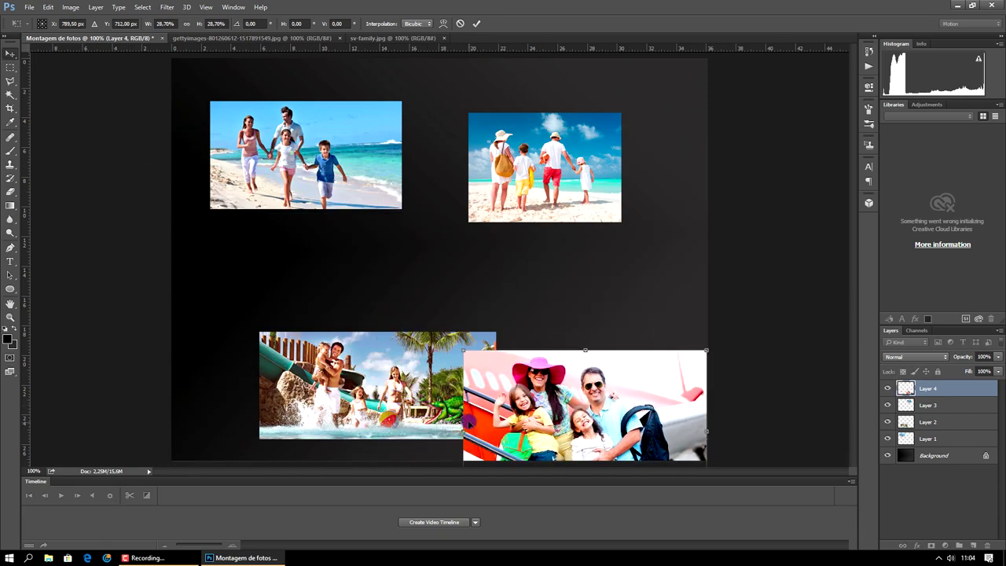
key(Return)
- Resize and place the family-vacation photo right of centre, then float the gettyimages photo
mouse_move(468, 420)
mouse_down()
mouse_move(238, 138)
mouse_move(332, 191)
mouse_up()
drag(389, 225, 266, 136)
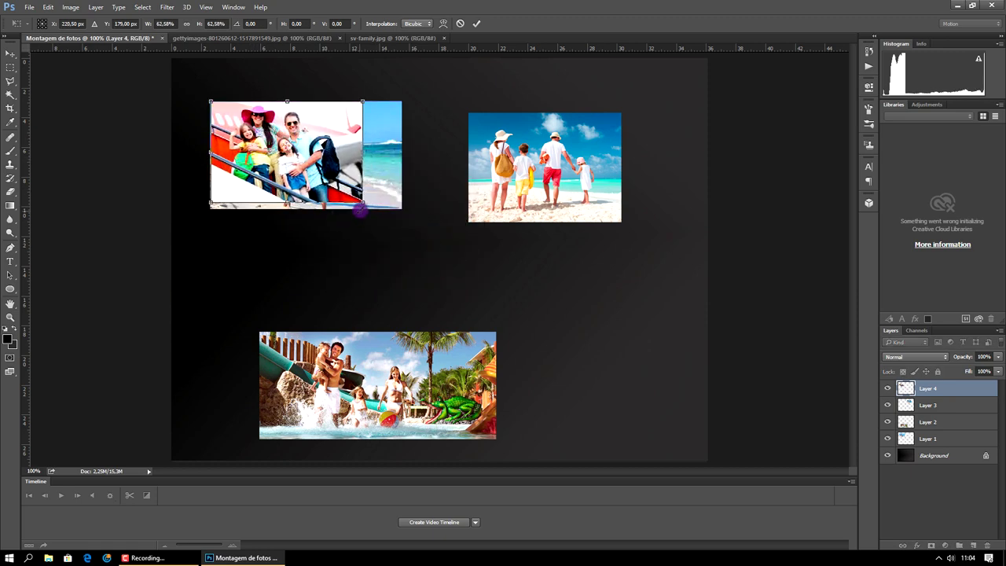
drag(363, 206, 378, 213)
mouse_move(384, 179)
mouse_down()
mouse_move(500, 277)
mouse_move(595, 333)
mouse_up()
click(477, 24)
mouse_move(314, 37)
mouse_down()
mouse_move(600, 229)
mouse_move(363, 286)
mouse_up()
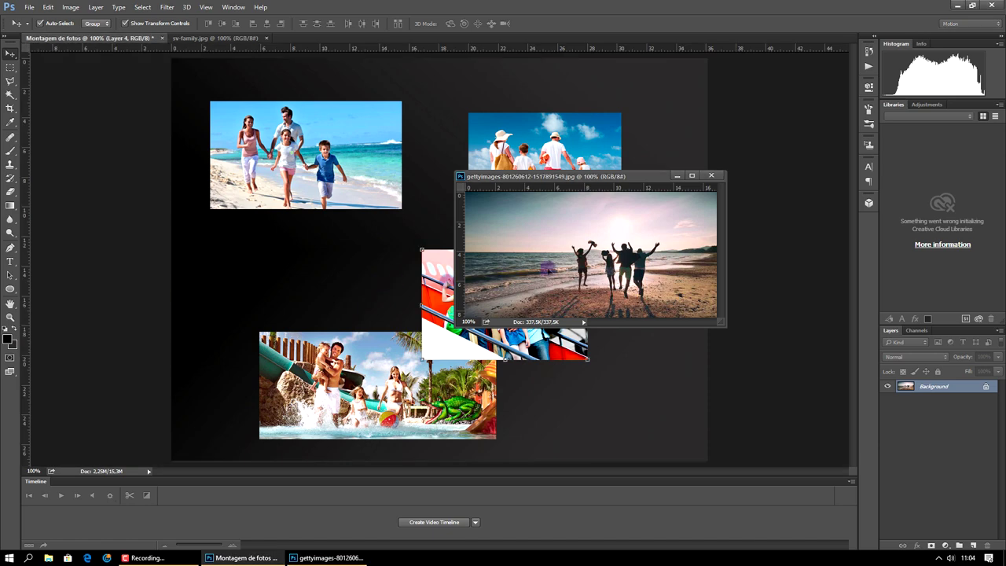
- Resize the gettyimages beach photo to about 86% and move it to the lower middle
click(711, 175)
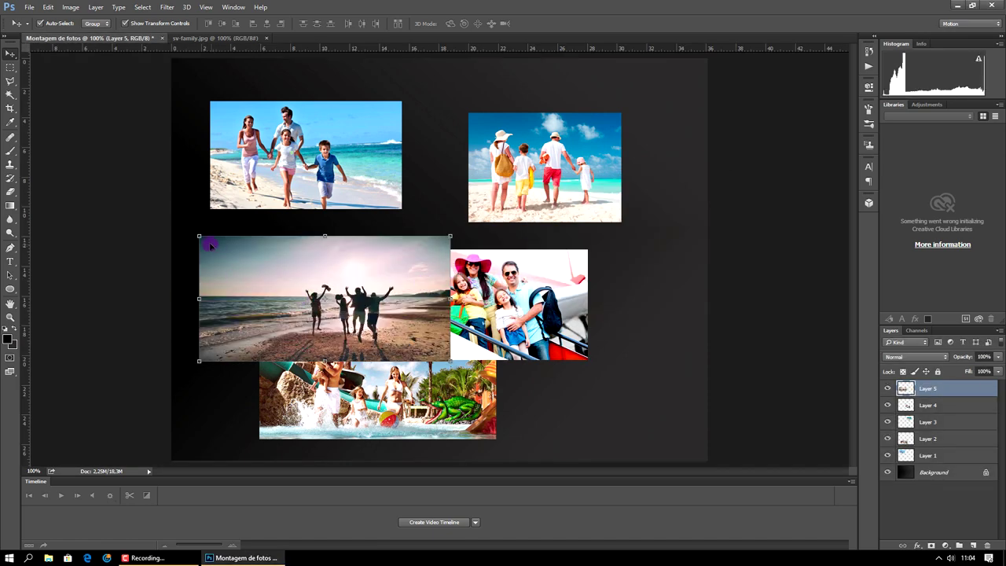
mouse_move(199, 235)
mouse_down()
mouse_move(290, 281)
mouse_move(223, 115)
mouse_up()
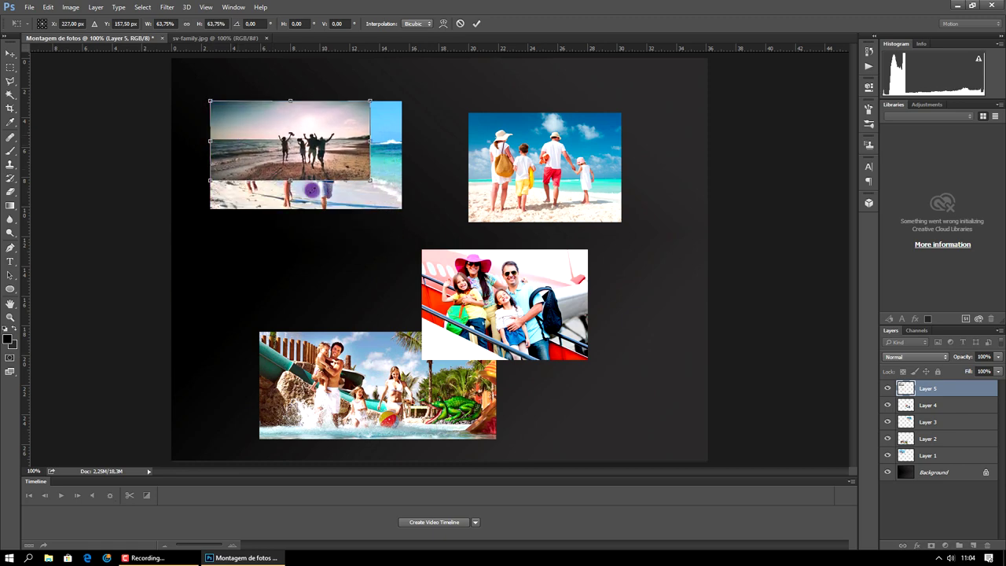
drag(372, 181, 422, 223)
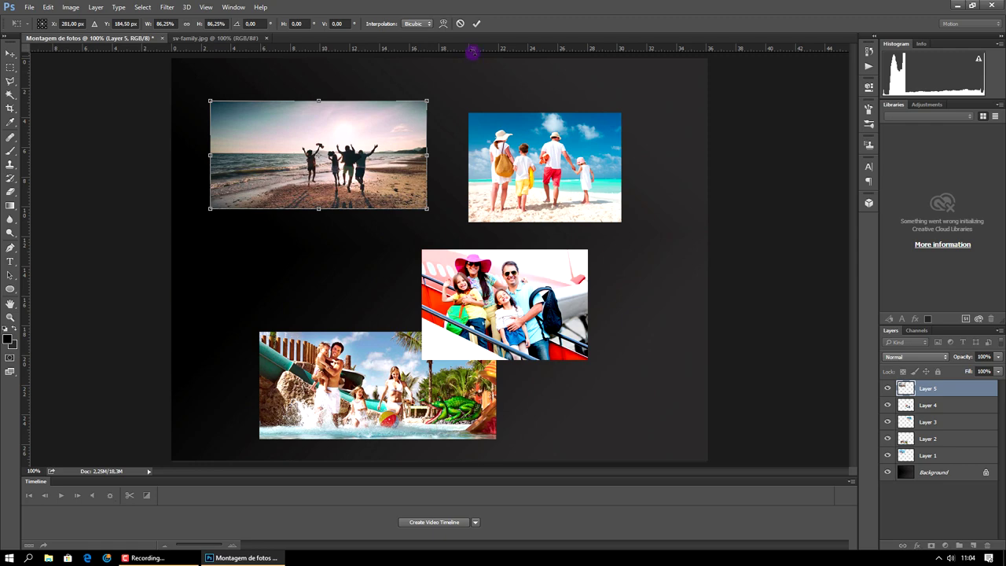
click(476, 25)
drag(392, 124, 546, 344)
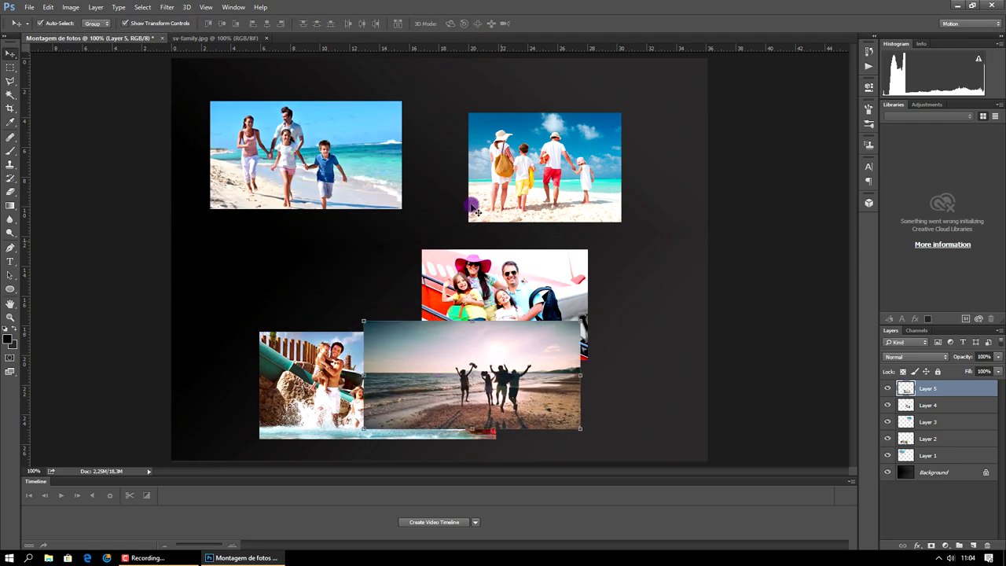
- Add sv-family.jpg to the montage at about 49%, placed centre-right
drag(244, 46, 597, 173)
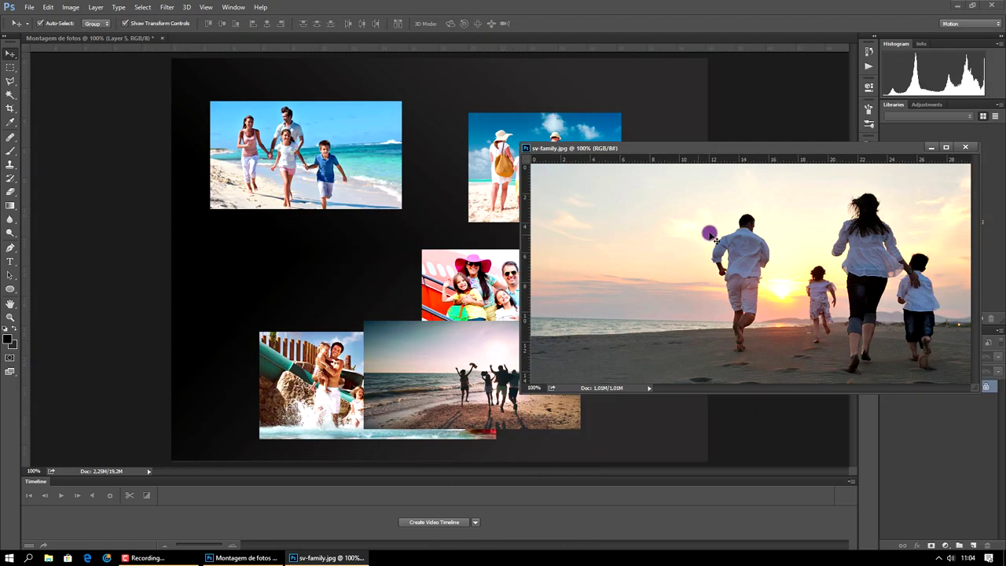
drag(441, 278, 442, 282)
click(972, 151)
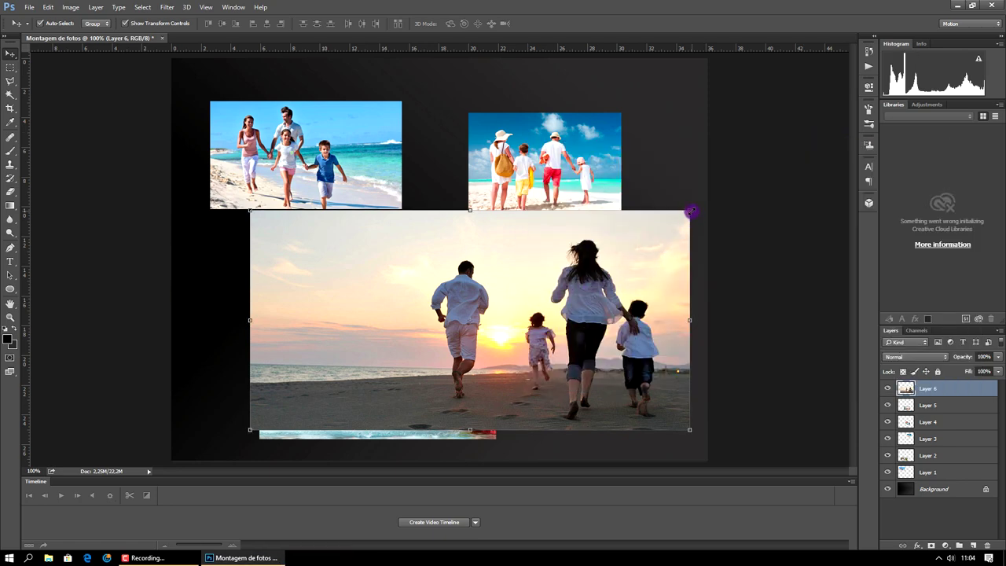
mouse_move(691, 211)
mouse_down()
mouse_move(440, 333)
mouse_move(367, 159)
mouse_move(382, 123)
mouse_up()
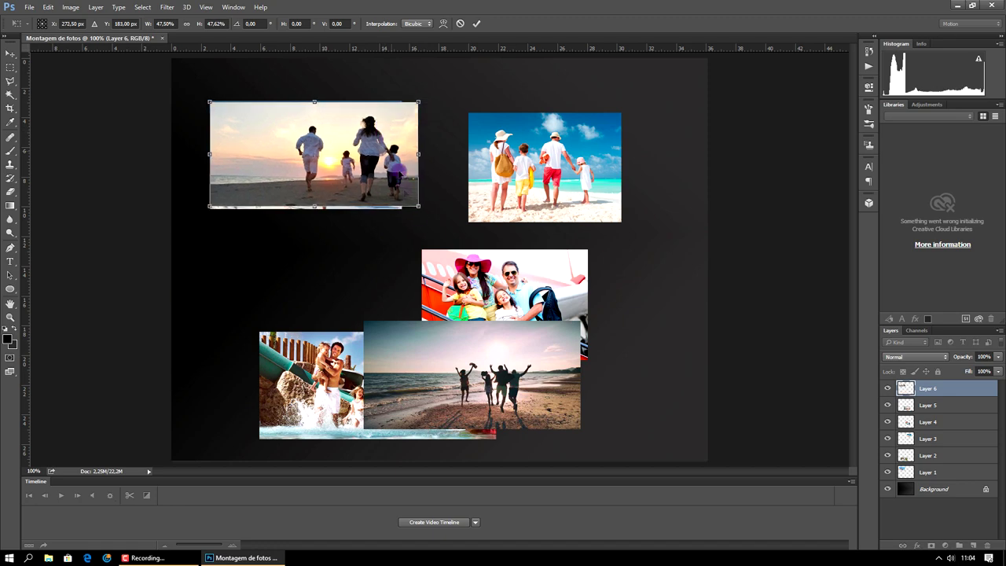
drag(421, 207, 426, 210)
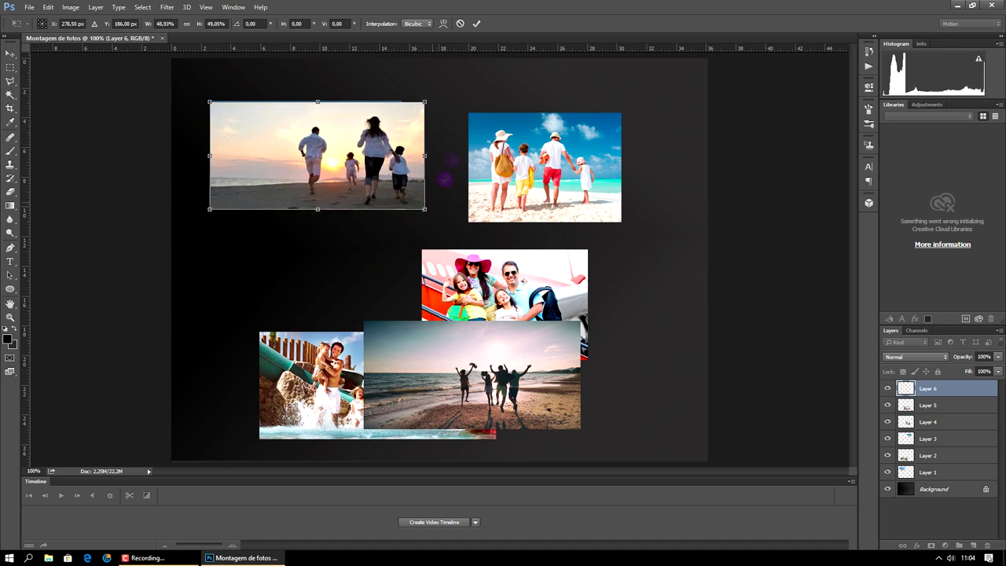
mouse_move(317, 155)
mouse_down()
mouse_move(485, 260)
mouse_move(538, 260)
mouse_up()
click(941, 407)
click(935, 438)
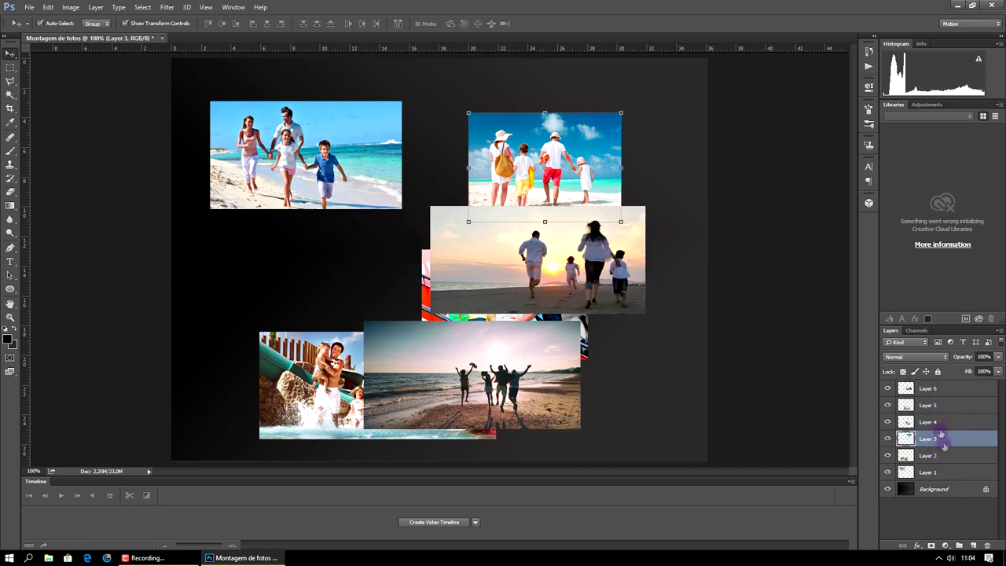
- Rename Layer 1 to 'foto 1' and Layer 4 to 'praia', nudging the sunset photo
drag(563, 246, 461, 247)
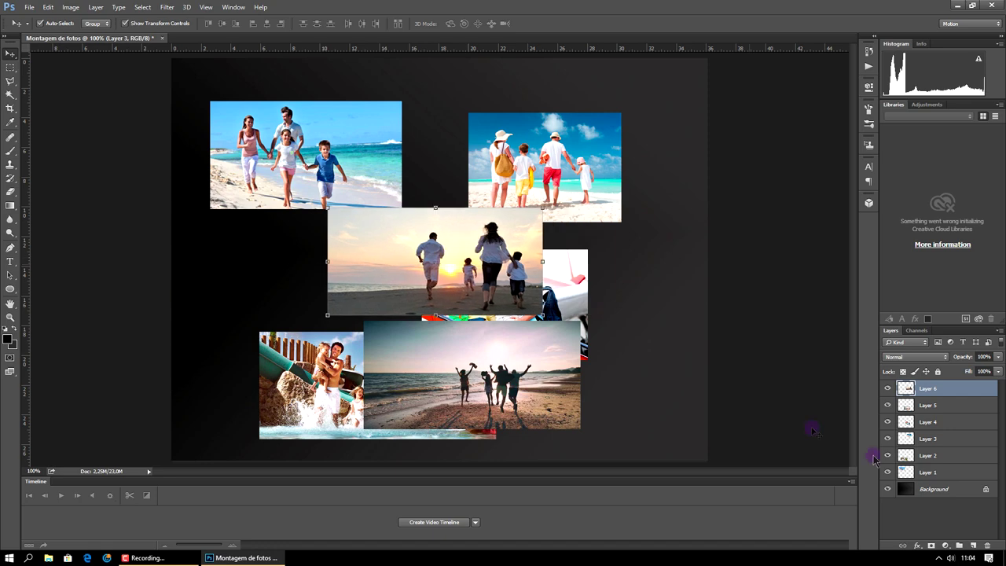
double_click(930, 473)
text(foto)
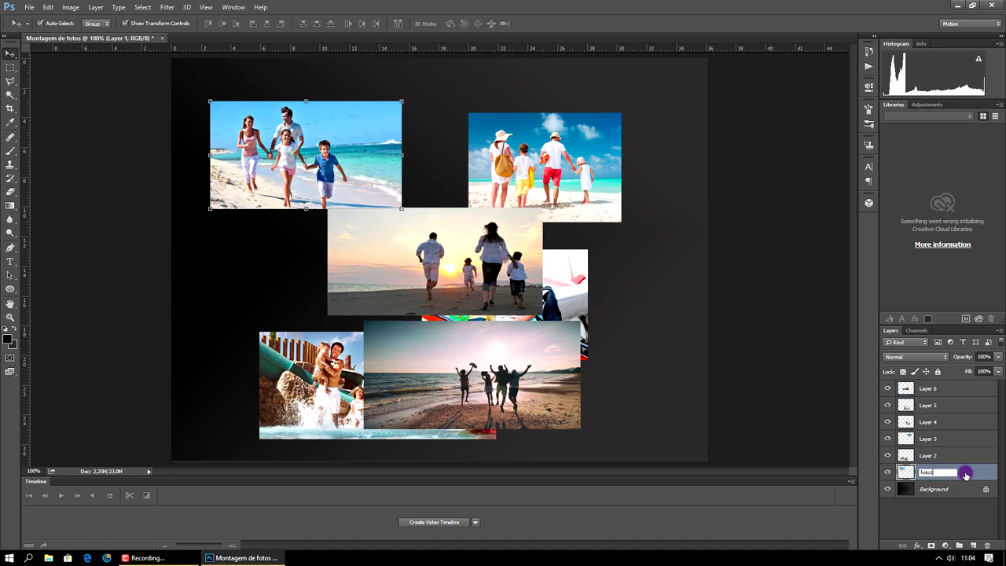
key(Return)
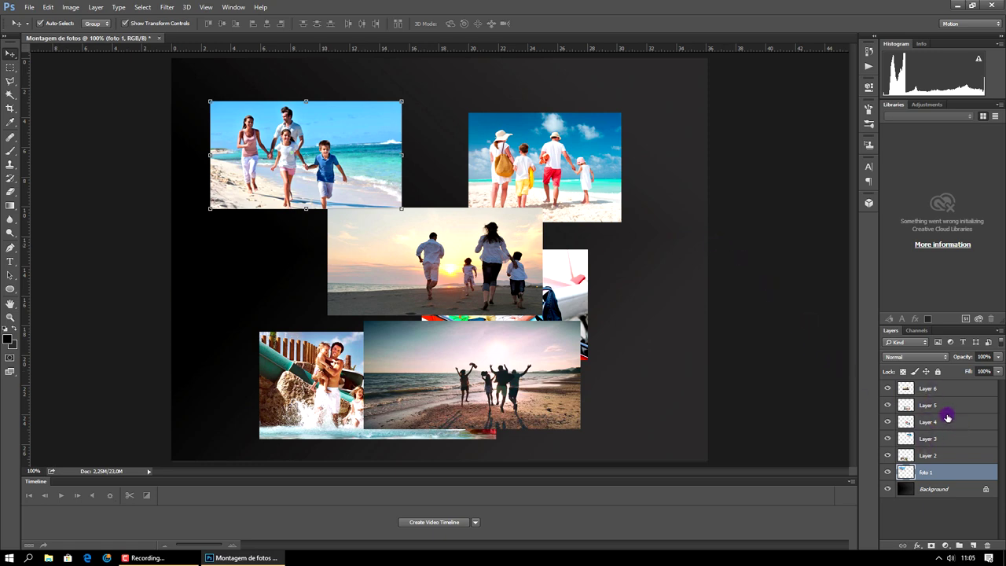
double_click(927, 422)
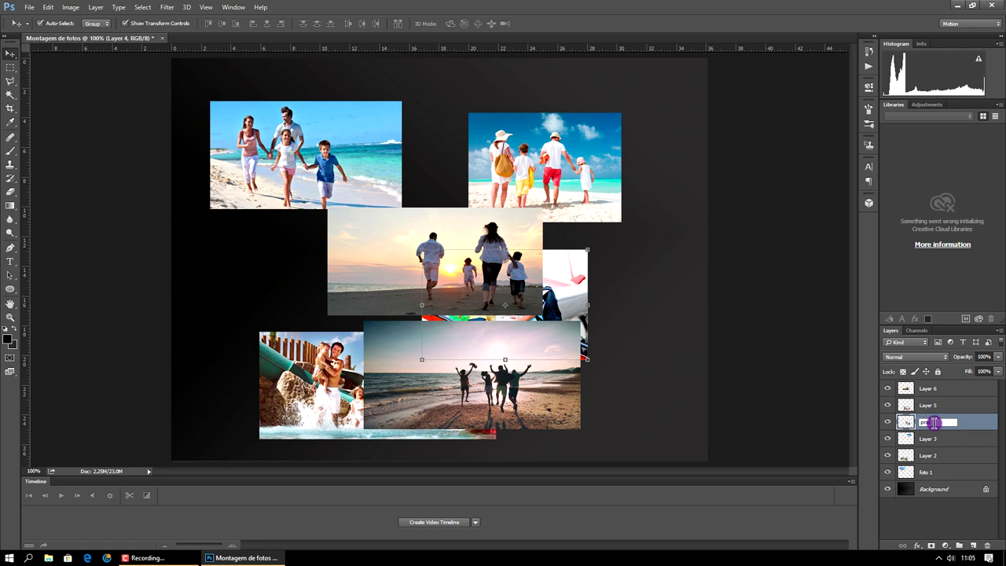
key(Return)
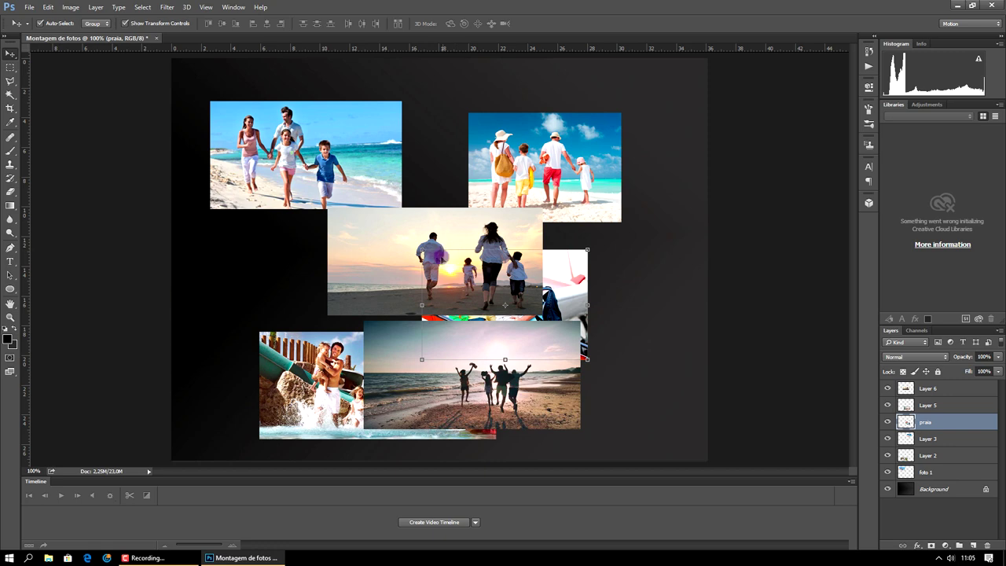
mouse_move(424, 256)
mouse_down()
mouse_move(442, 205)
mouse_move(464, 245)
mouse_up()
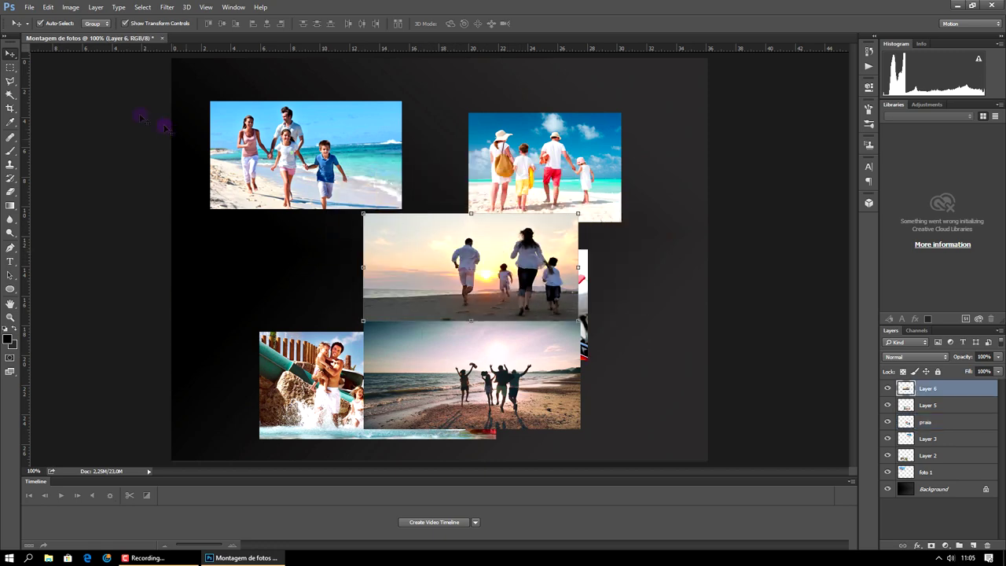
- Turn on Auto-Select and reposition the sunset photo up and left
click(41, 22)
drag(268, 92, 293, 162)
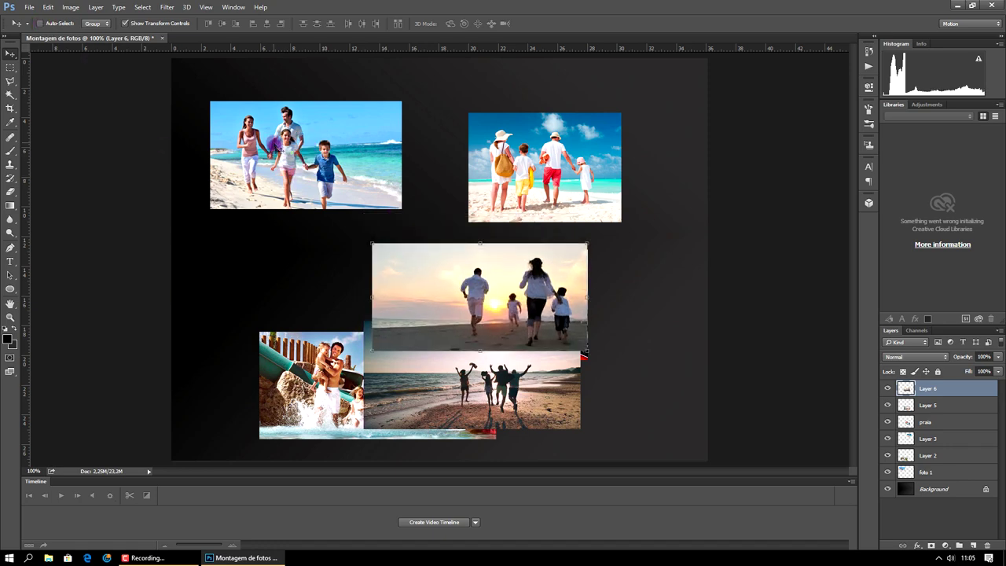
drag(525, 157, 478, 117)
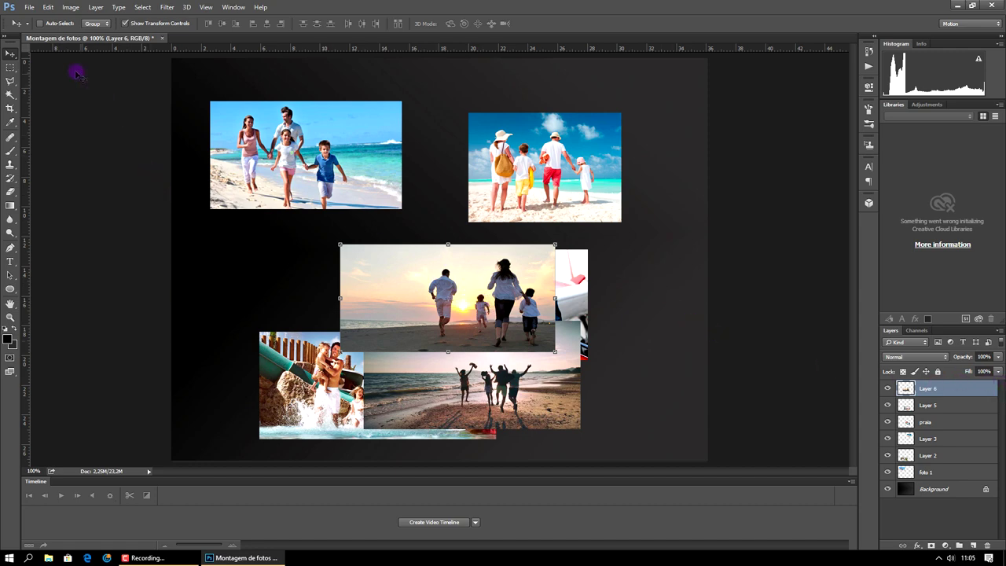
click(370, 203)
click(482, 166)
drag(450, 265, 404, 209)
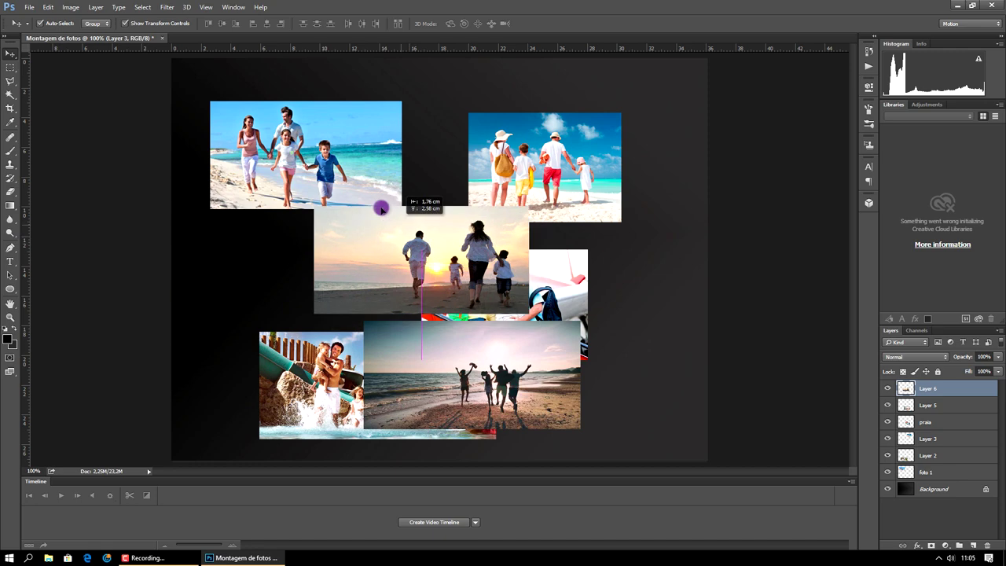
- Move the praia airplane photo to the right, discarding the trial rotations
click(556, 292)
drag(526, 368, 587, 377)
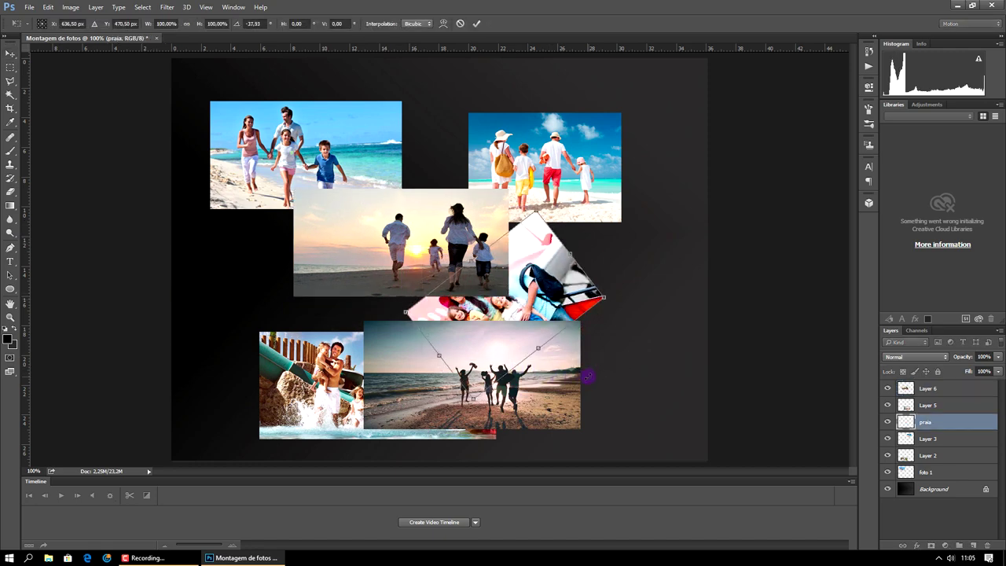
key(ctrl+z)
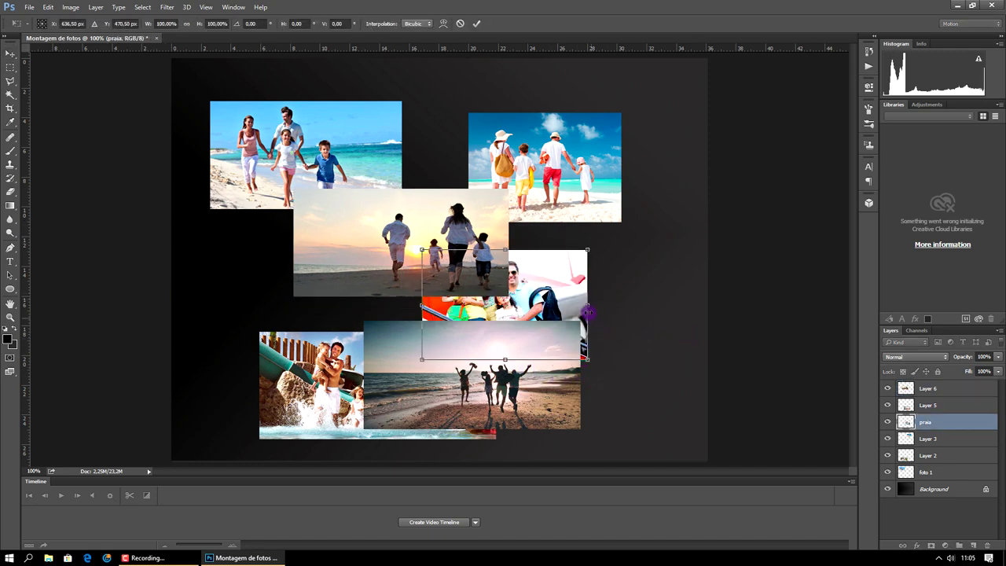
drag(548, 288, 644, 298)
drag(344, 384, 339, 375)
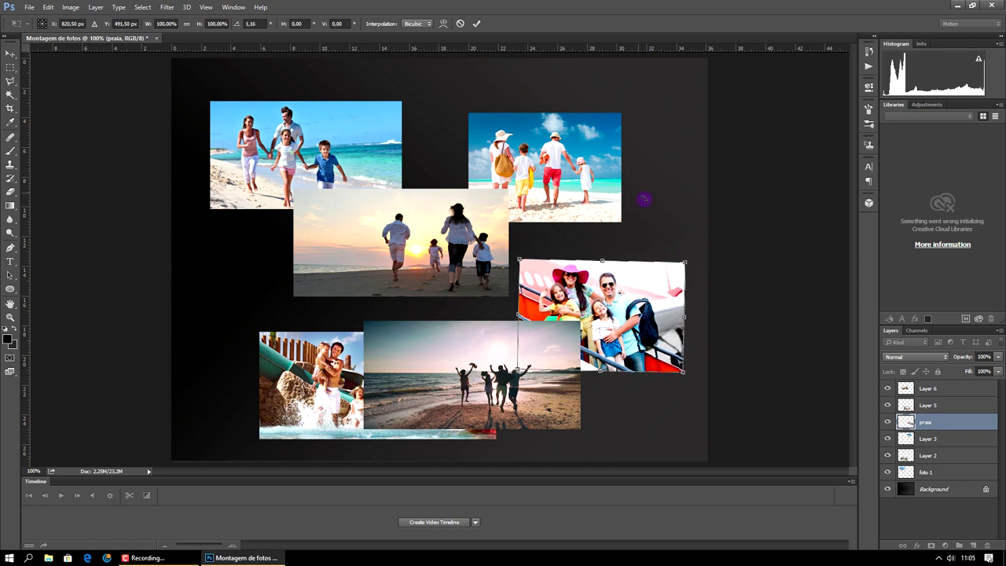
key(Escape)
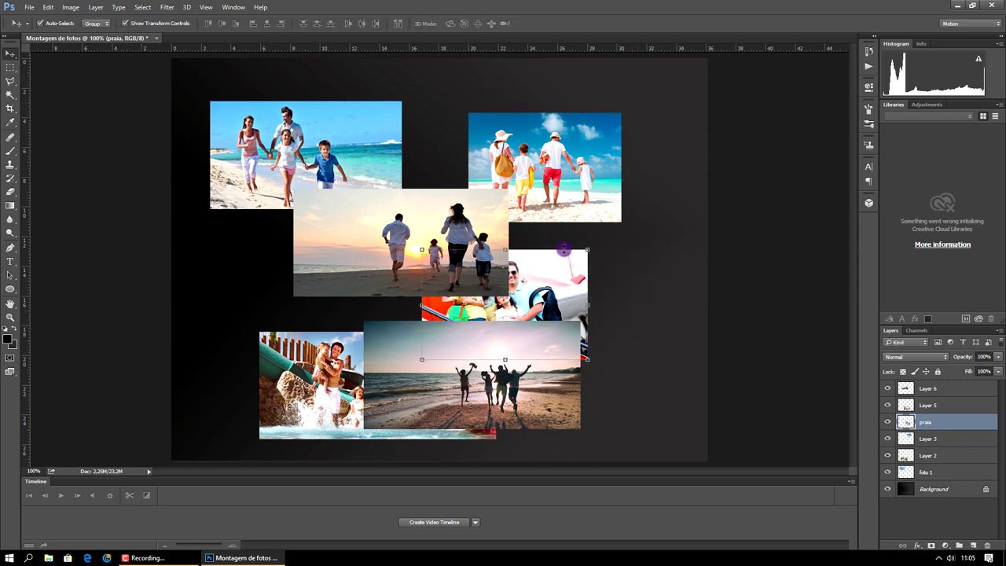
drag(556, 274, 662, 258)
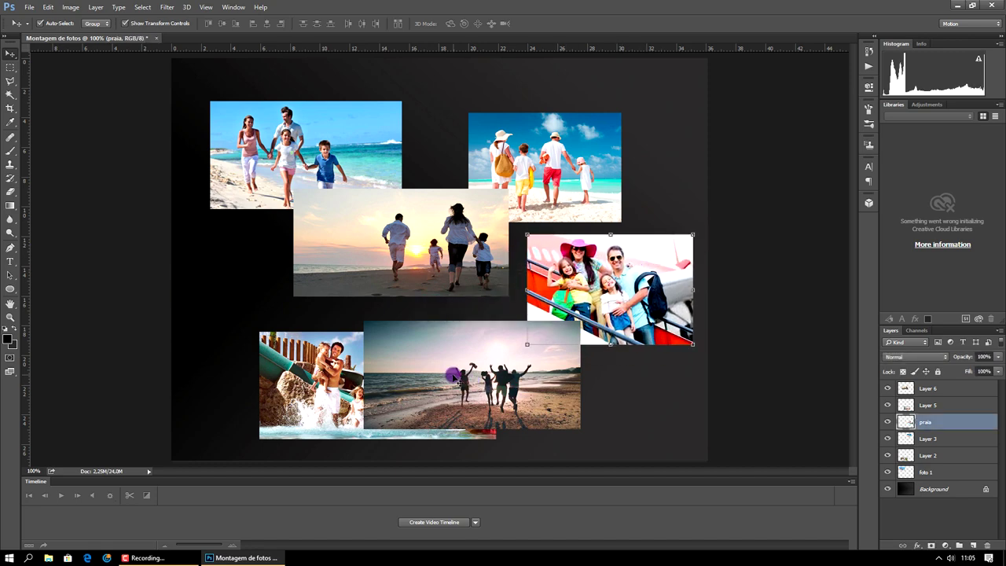
- Place Layer 5 lower right, the water-park photo up-left, and the beach photo lower left
drag(454, 377, 557, 407)
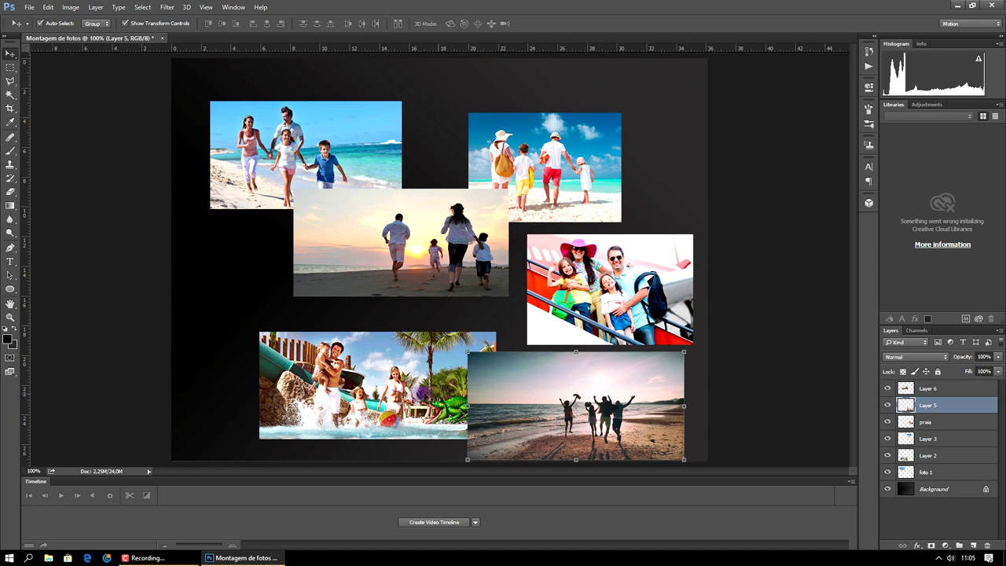
click(377, 388)
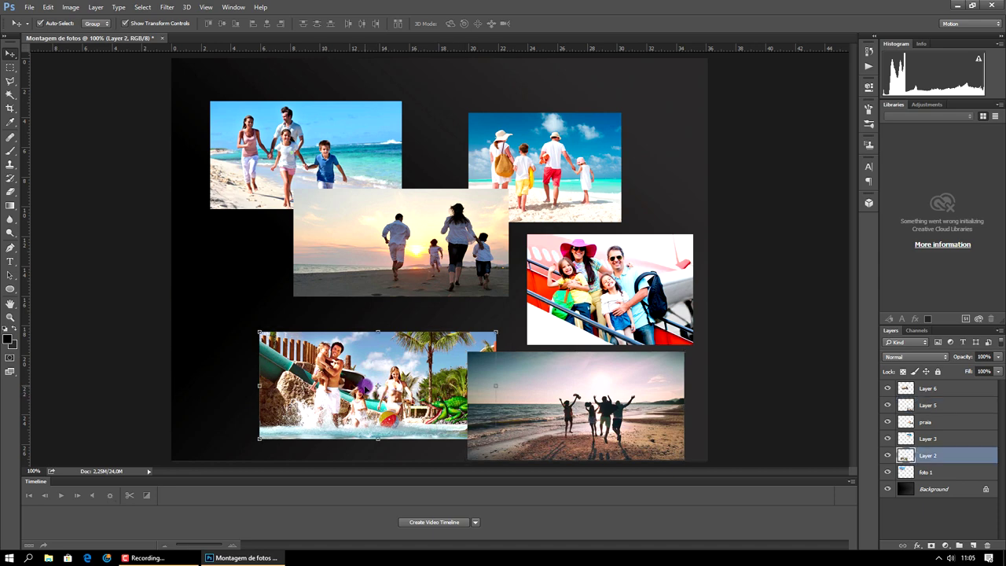
drag(364, 385, 310, 278)
click(545, 160)
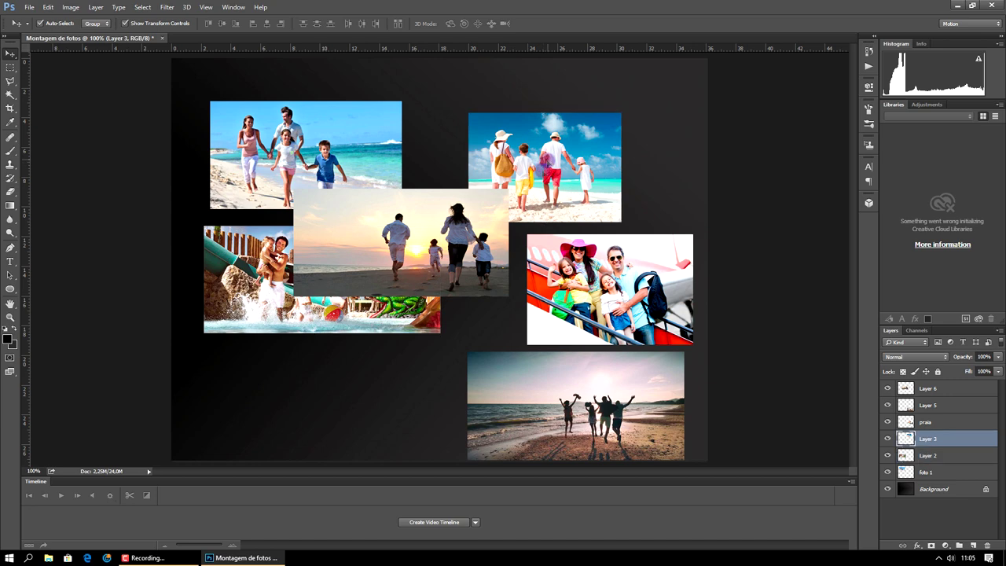
drag(546, 160, 318, 396)
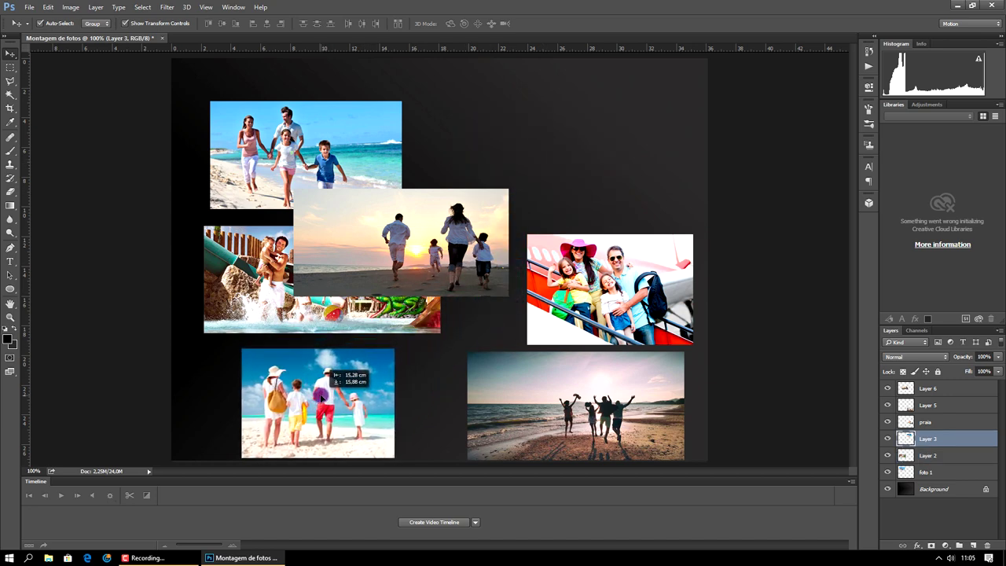
drag(322, 397, 323, 393)
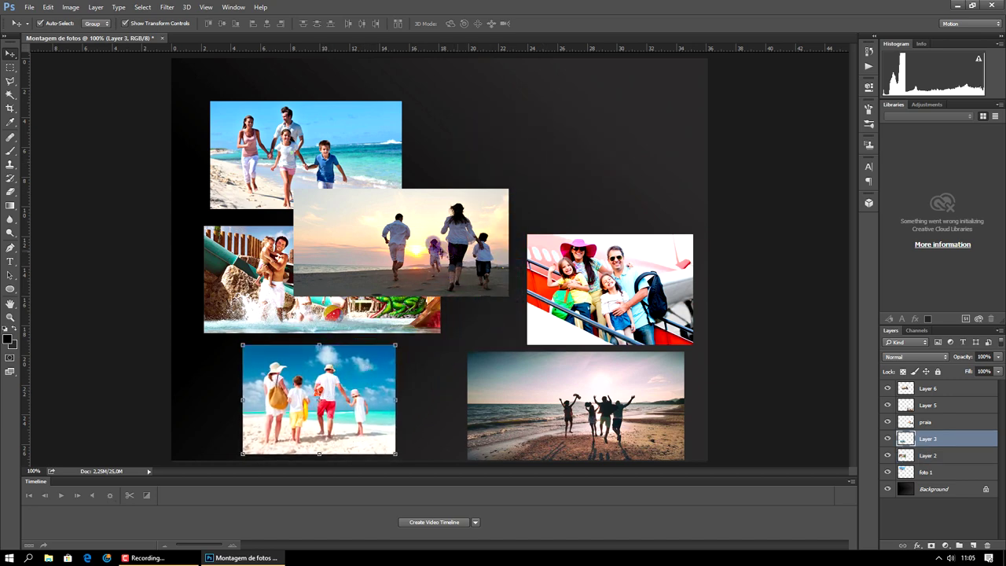
- Finish the grid: airplane photo at top, running-family photo right, sunset photo top-left
mouse_move(615, 276)
mouse_down()
mouse_move(609, 218)
mouse_move(565, 99)
mouse_up()
mouse_move(393, 151)
mouse_down()
mouse_move(609, 182)
mouse_move(681, 275)
mouse_up()
mouse_move(434, 205)
mouse_down()
mouse_move(384, 145)
mouse_move(362, 92)
mouse_up()
drag(541, 127, 554, 147)
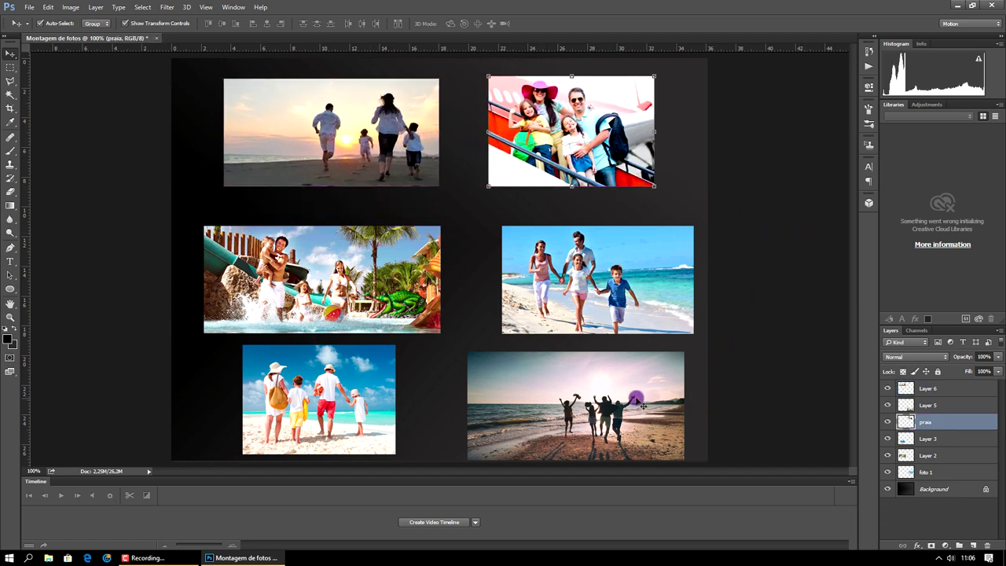
drag(638, 400, 641, 396)
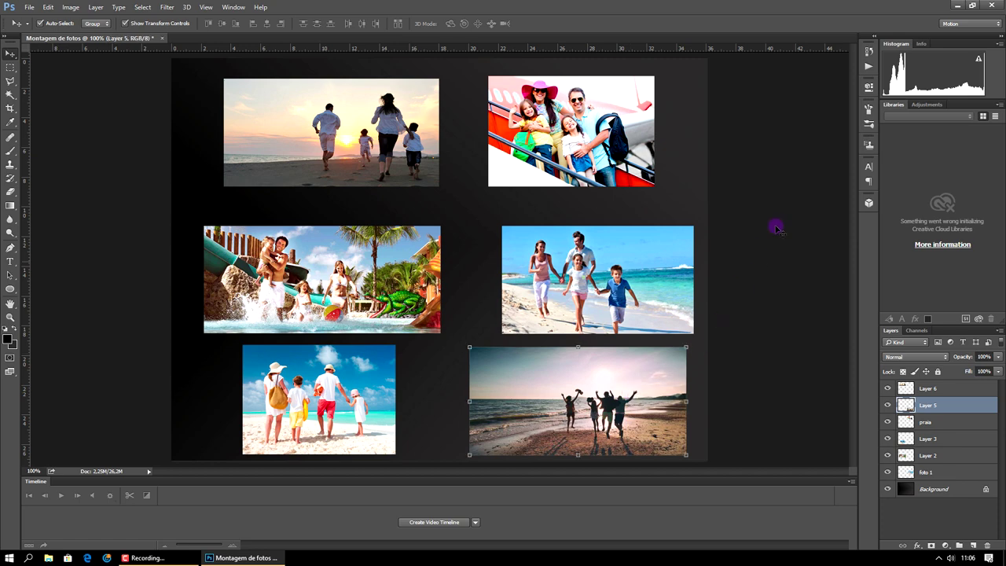
click(789, 201)
click(349, 143)
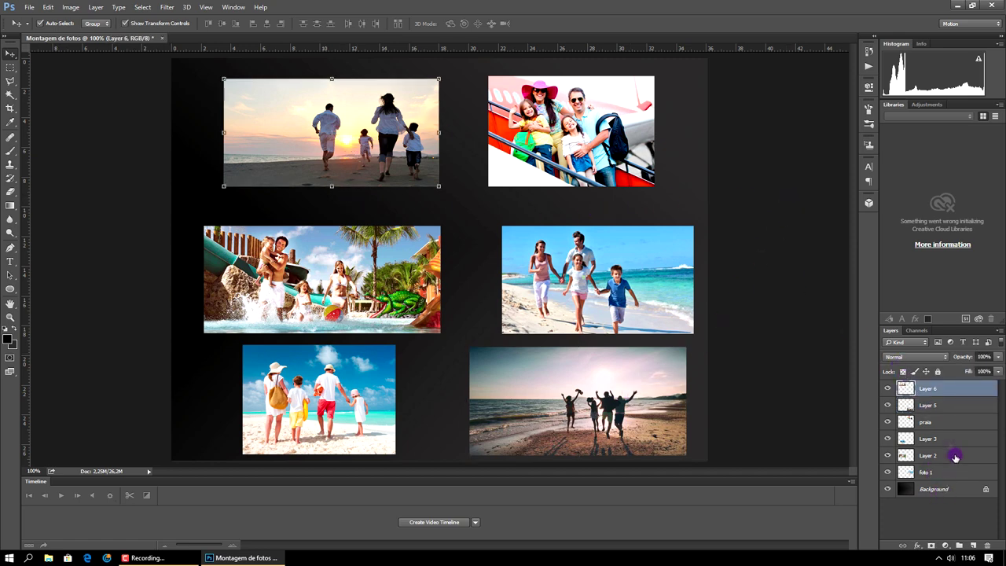
click(941, 357)
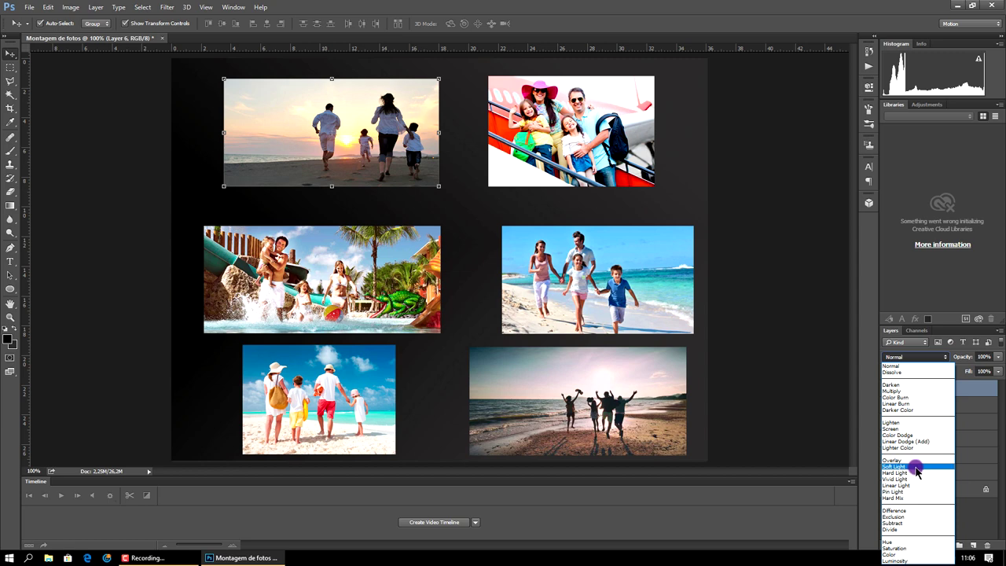
- Keep Normal blend mode and open Blending Options from Layer 6's context menu
click(817, 367)
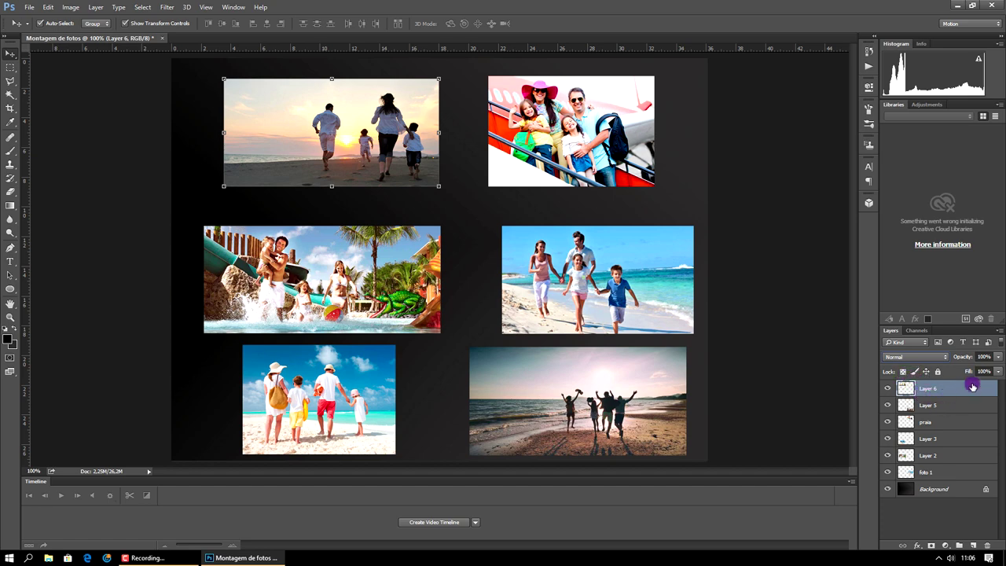
right_click(924, 394)
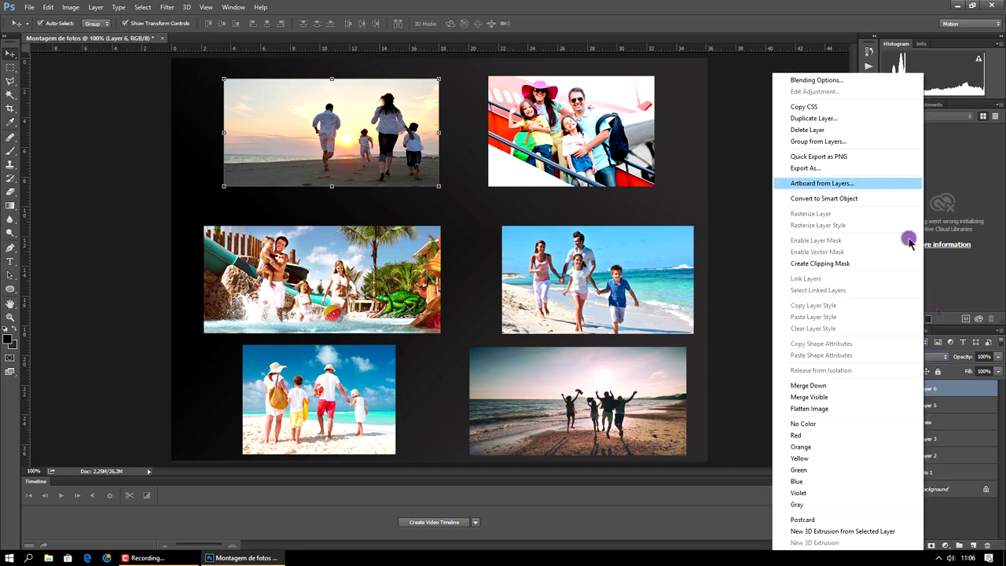
click(698, 248)
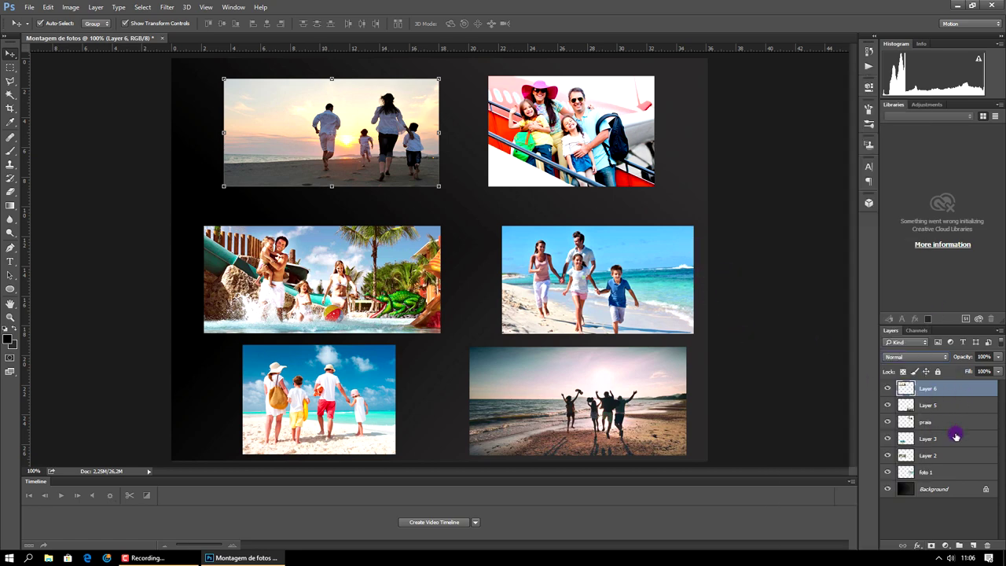
right_click(929, 391)
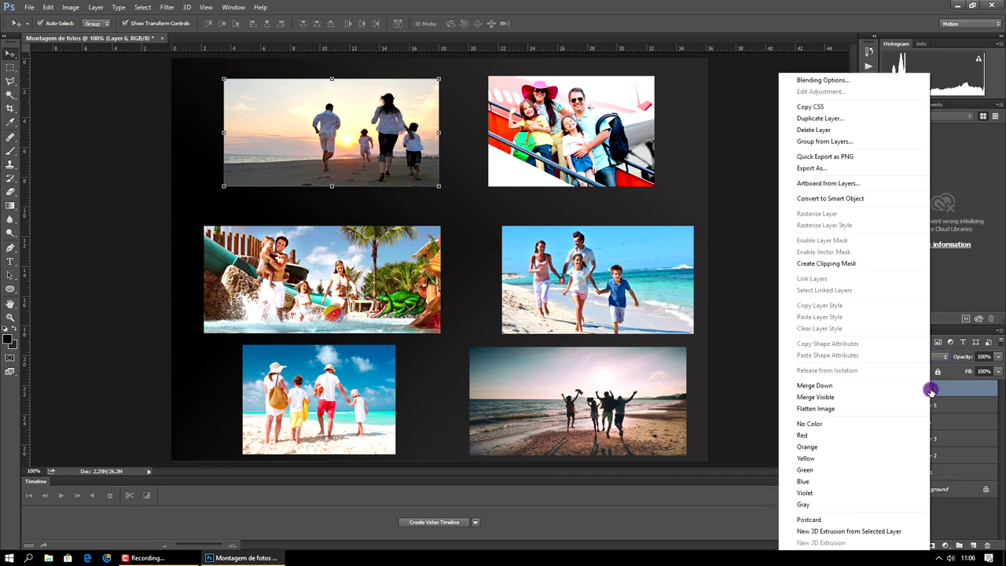
click(833, 85)
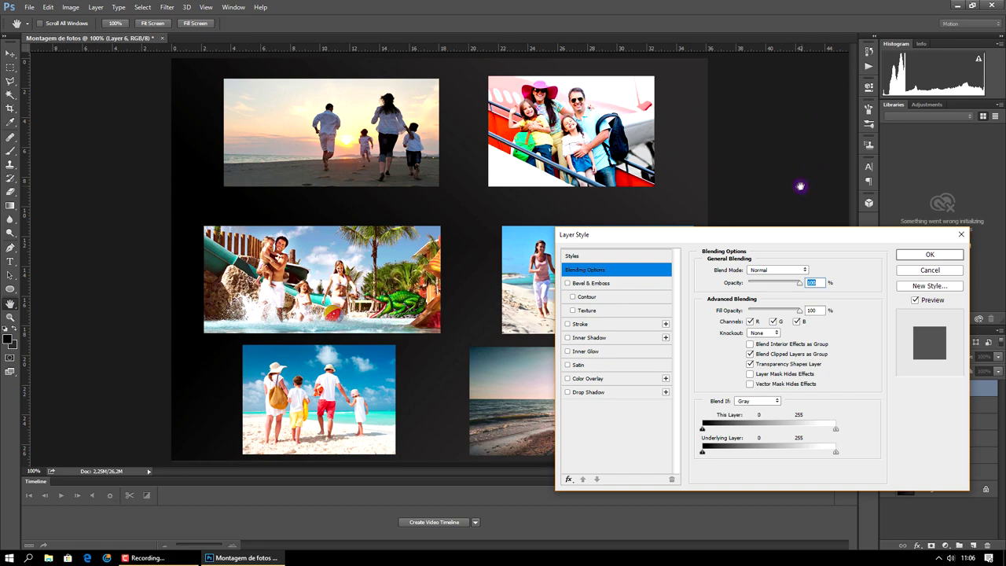
- Keep Bevel & Emboss on without Contour and add a Stroke to the sunset photo
drag(781, 233, 707, 169)
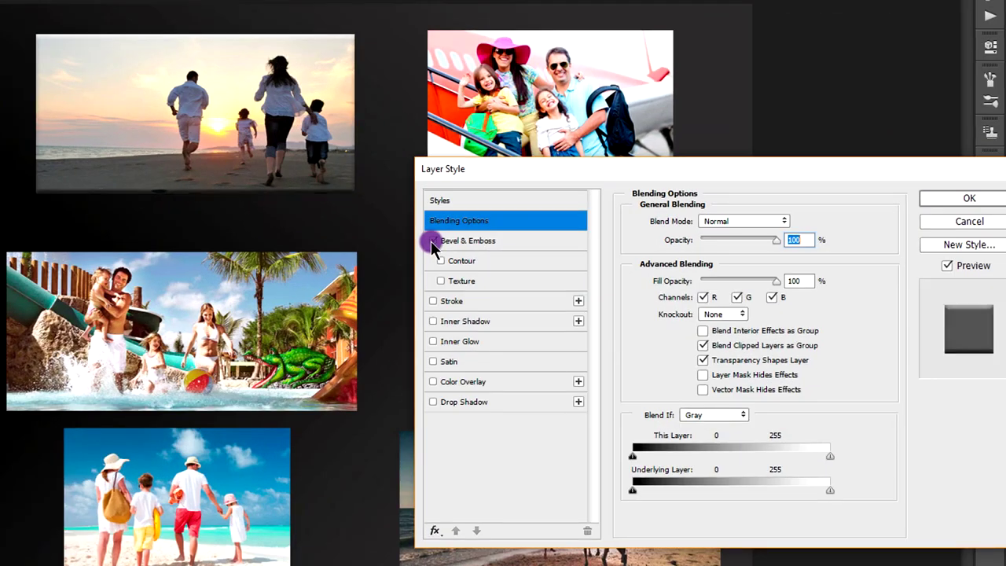
click(433, 242)
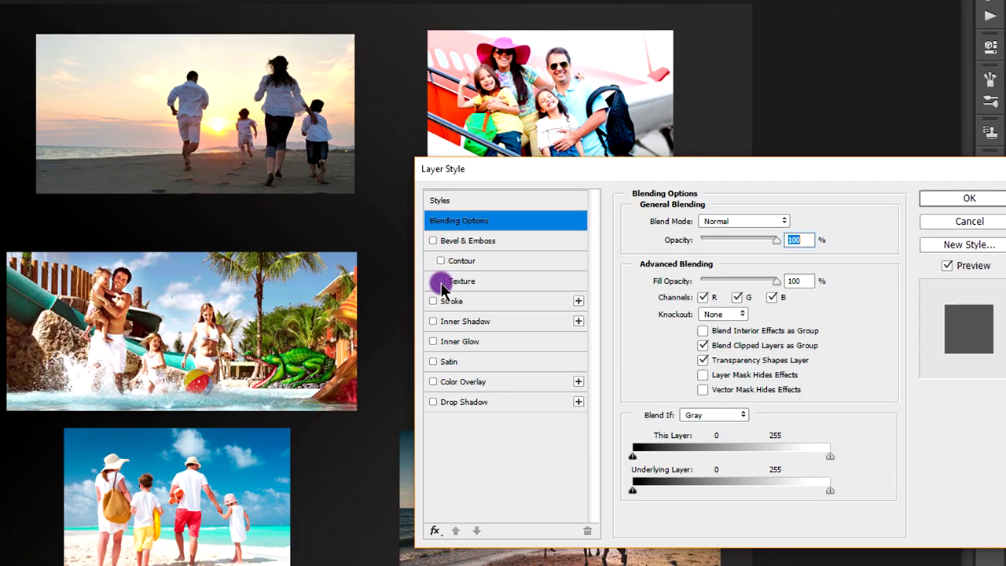
click(440, 260)
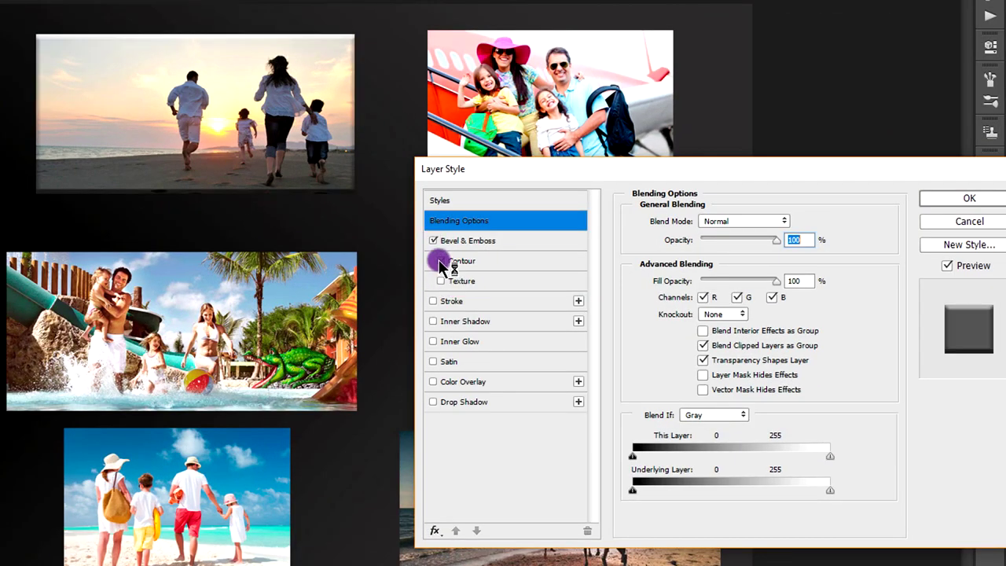
click(441, 260)
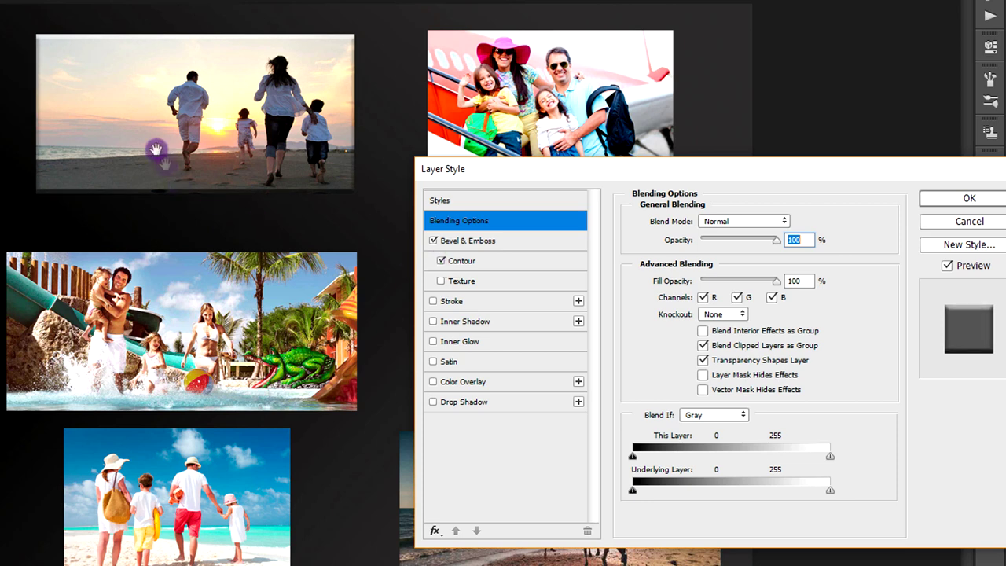
click(434, 280)
click(441, 260)
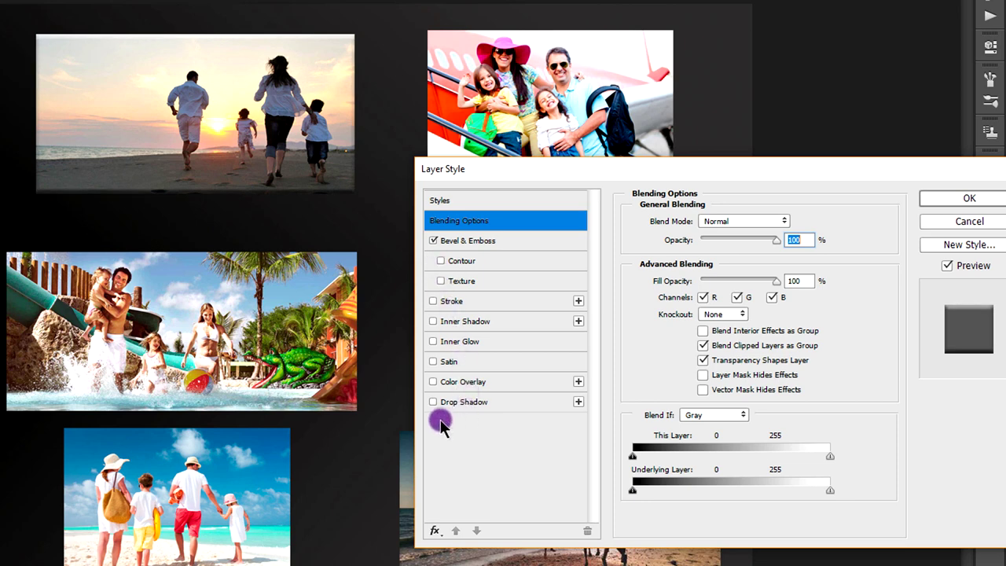
click(432, 301)
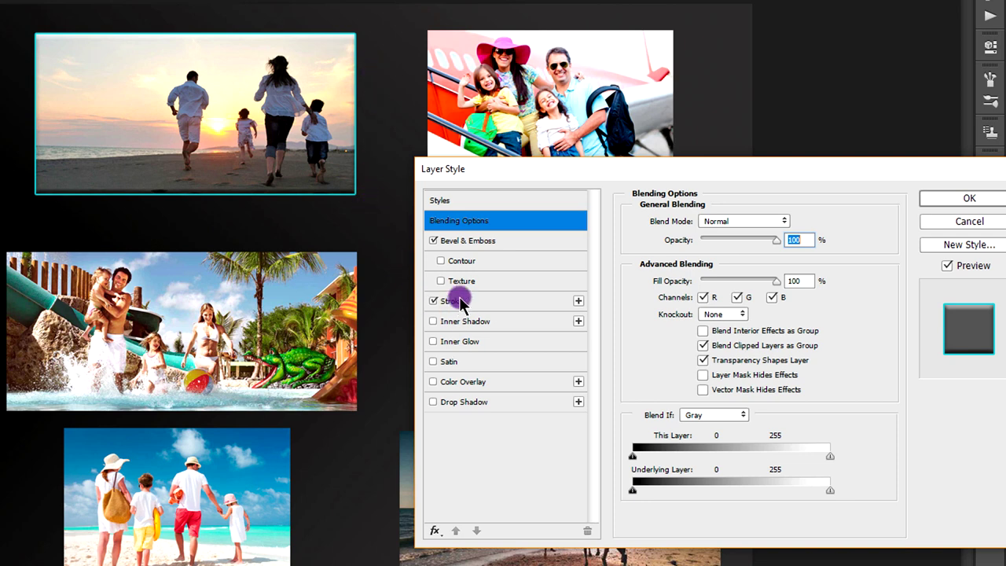
click(459, 301)
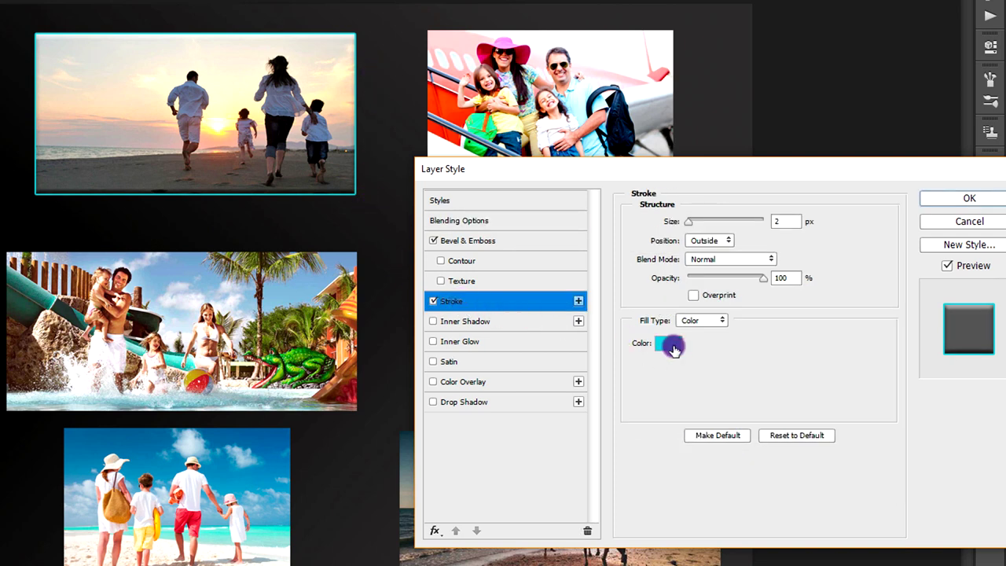
- Make the Stroke 6 px near-white positioned Outside, adjust its opacity, and enable Drop Shadow
click(668, 346)
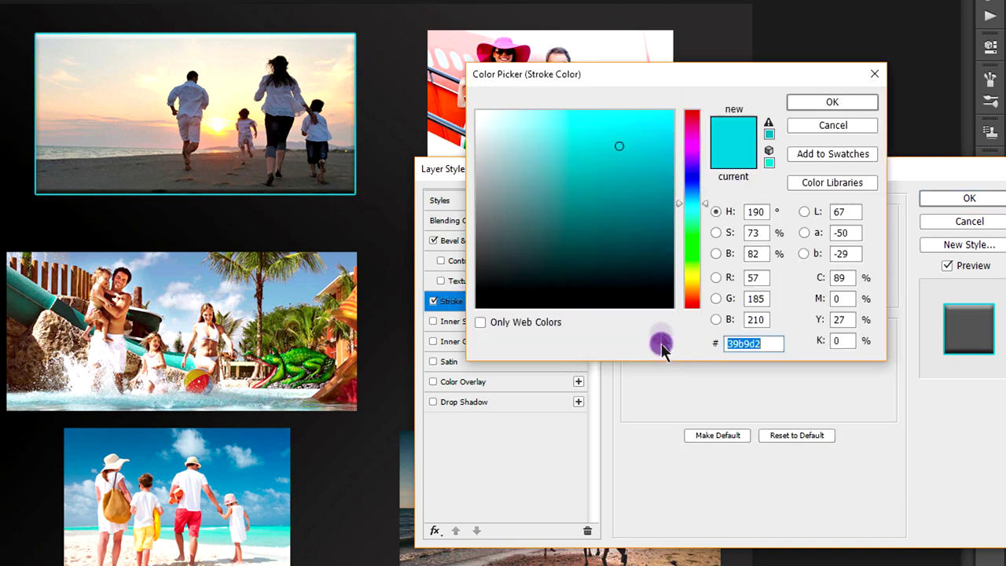
drag(507, 149, 478, 115)
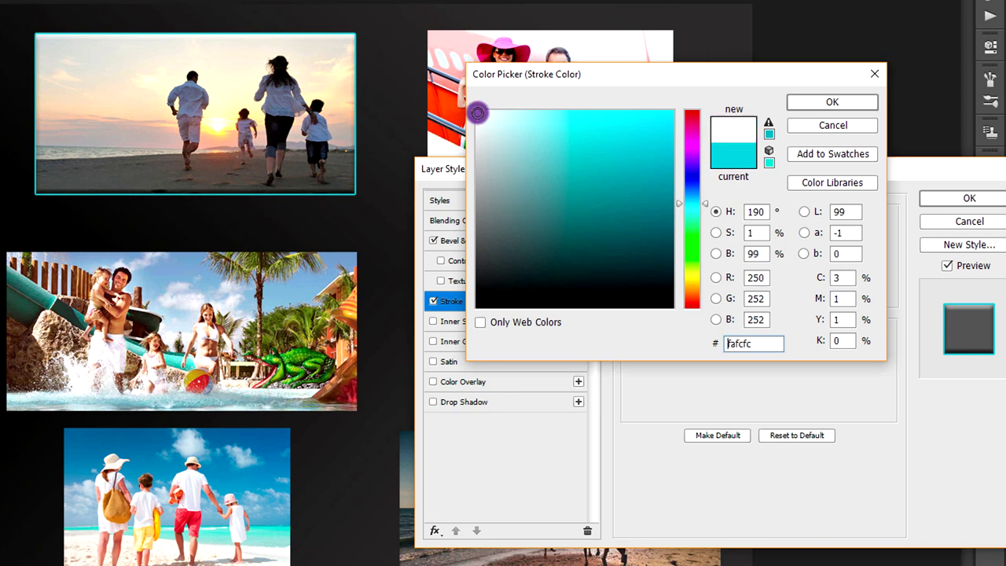
click(836, 102)
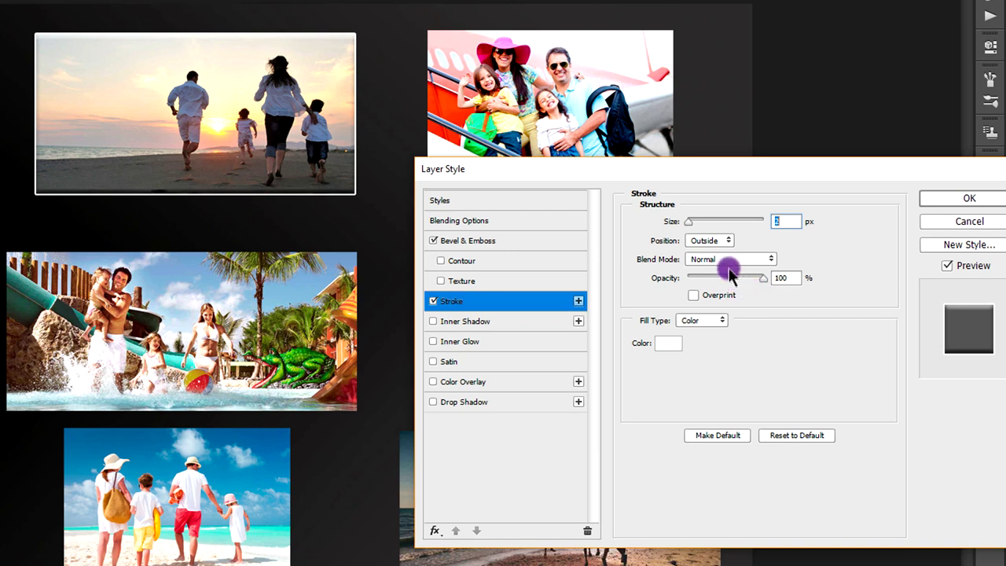
drag(689, 222, 692, 224)
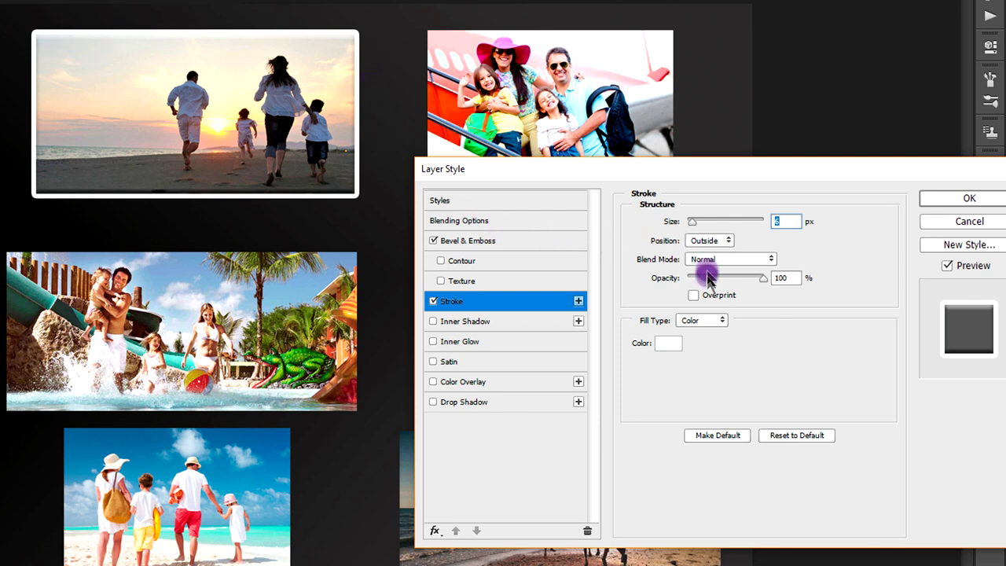
click(715, 240)
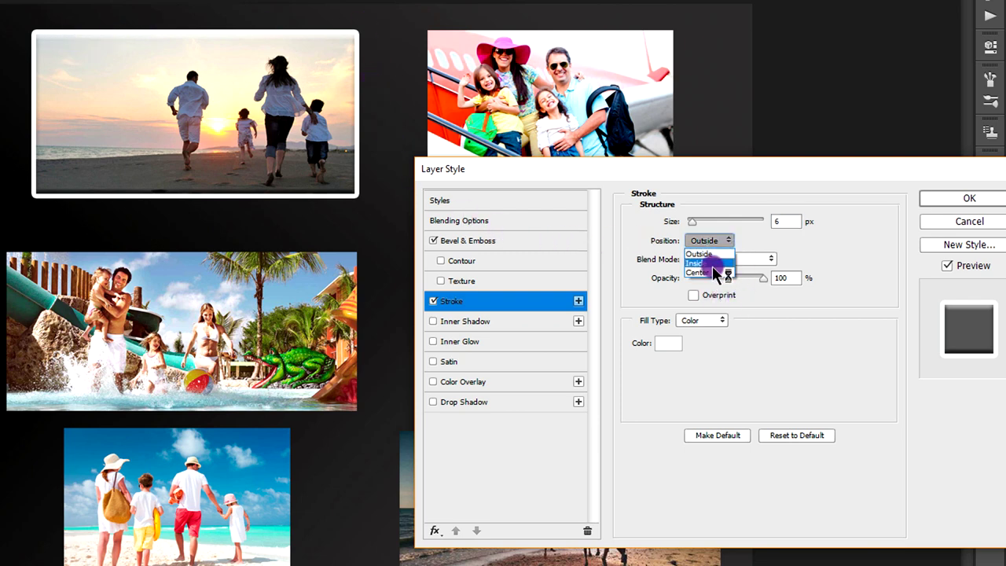
click(727, 242)
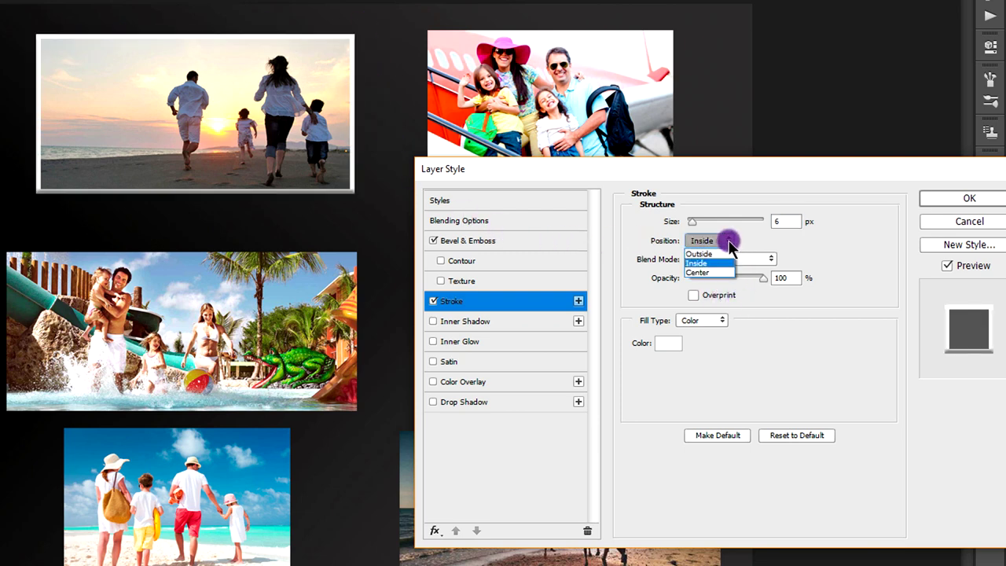
click(715, 254)
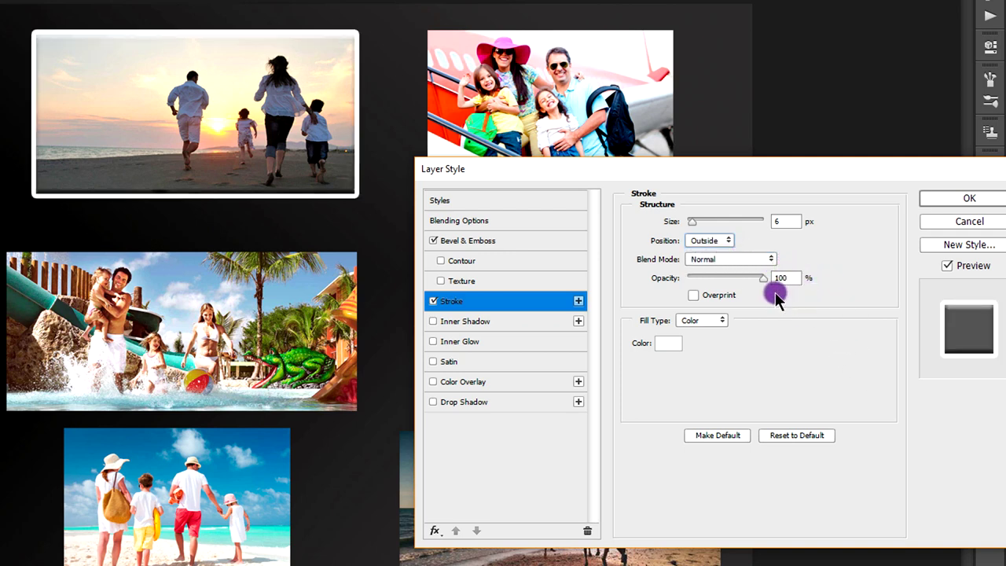
mouse_move(766, 281)
mouse_down()
mouse_move(725, 281)
mouse_move(761, 278)
mouse_move(838, 363)
mouse_up()
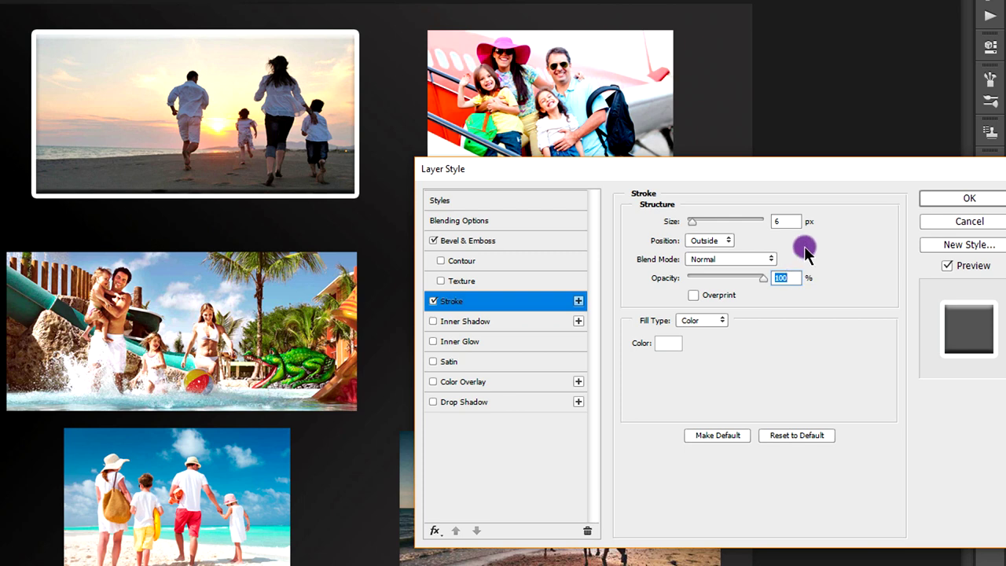
click(468, 401)
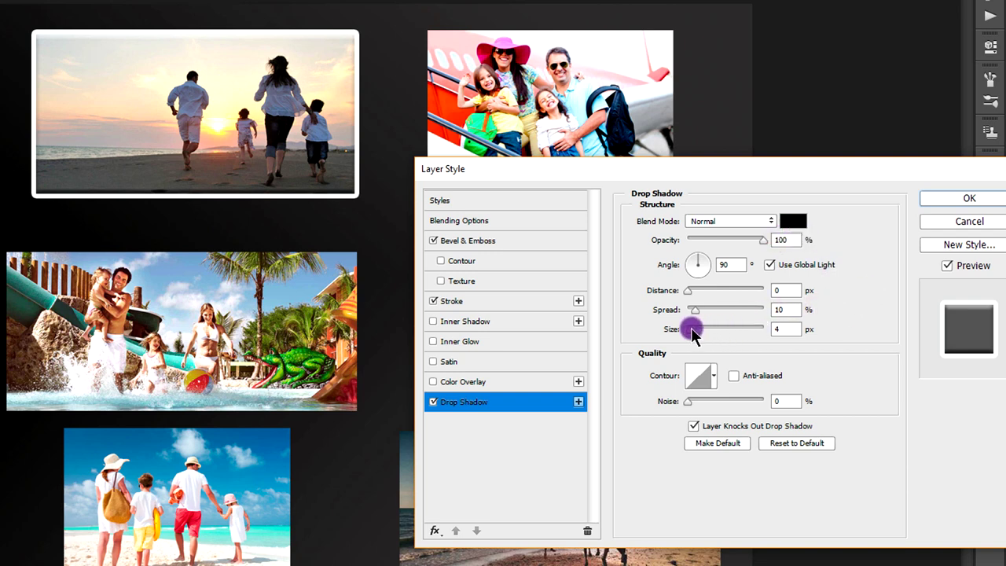
- Set the drop shadow to size 54 px, spread 26%, distance 0, and apply the style
mouse_move(692, 332)
mouse_down()
mouse_move(712, 336)
mouse_move(703, 333)
mouse_up()
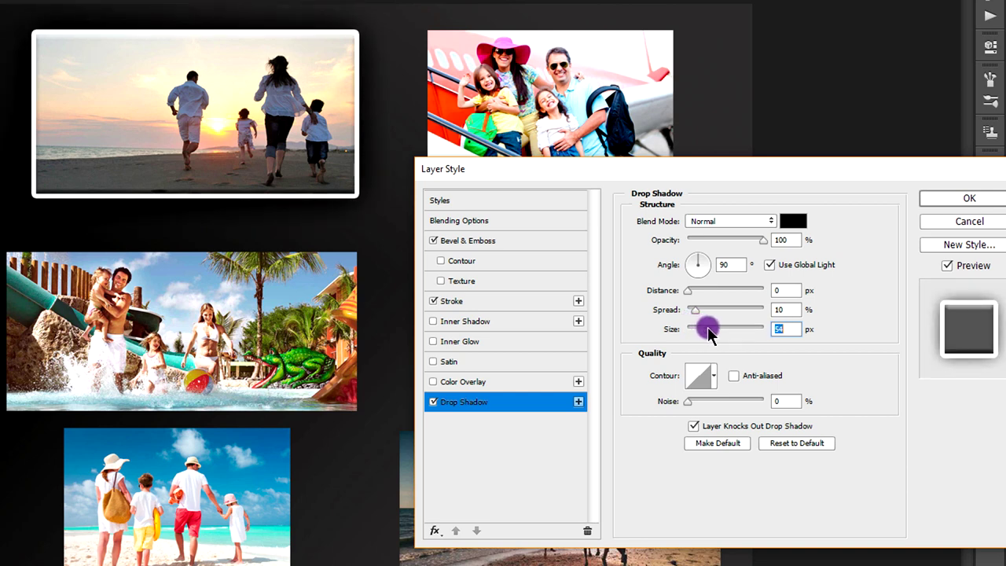
mouse_move(698, 314)
mouse_down()
mouse_move(721, 312)
mouse_move(708, 319)
mouse_up()
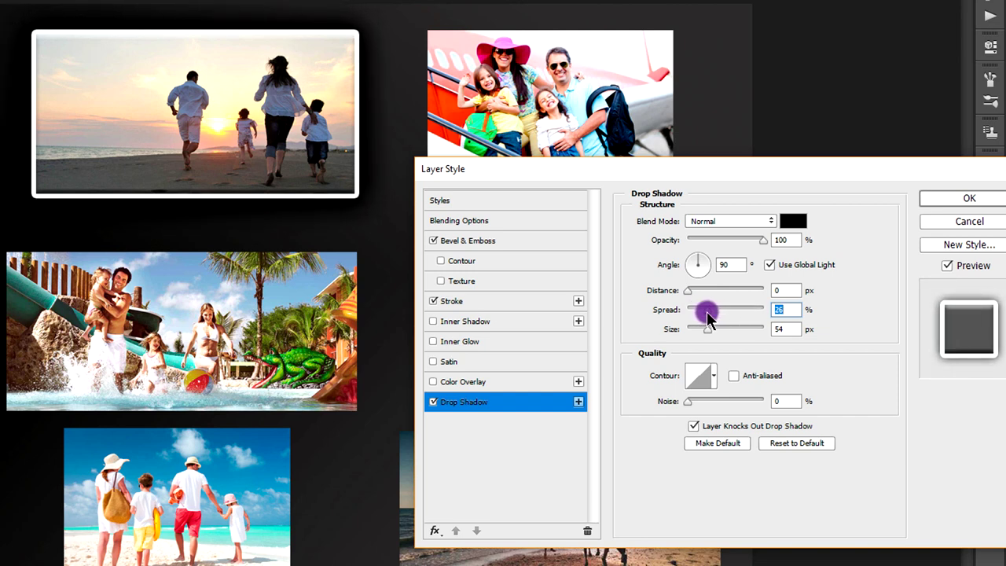
mouse_move(689, 289)
mouse_down()
mouse_move(752, 299)
mouse_move(682, 299)
mouse_up()
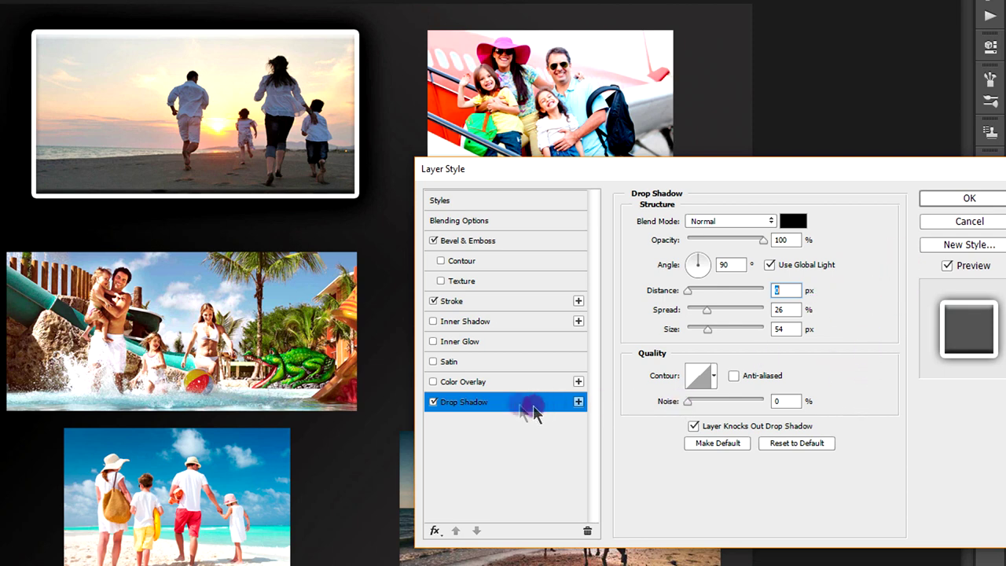
click(971, 200)
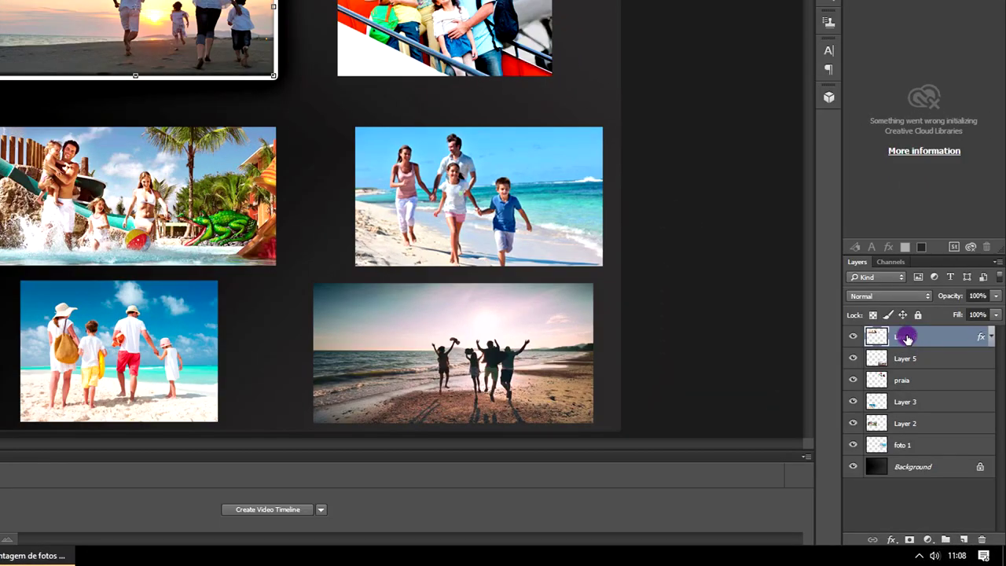
- Copy Layer 6's style and paste it onto Layer 5, praia, Layer 3, Layer 2 and foto 1
right_click(906, 338)
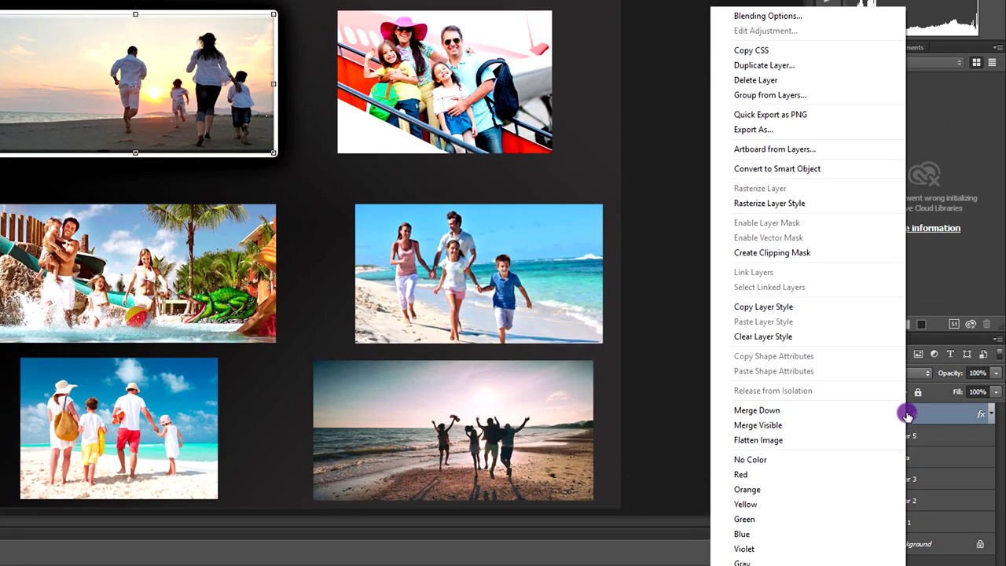
click(753, 308)
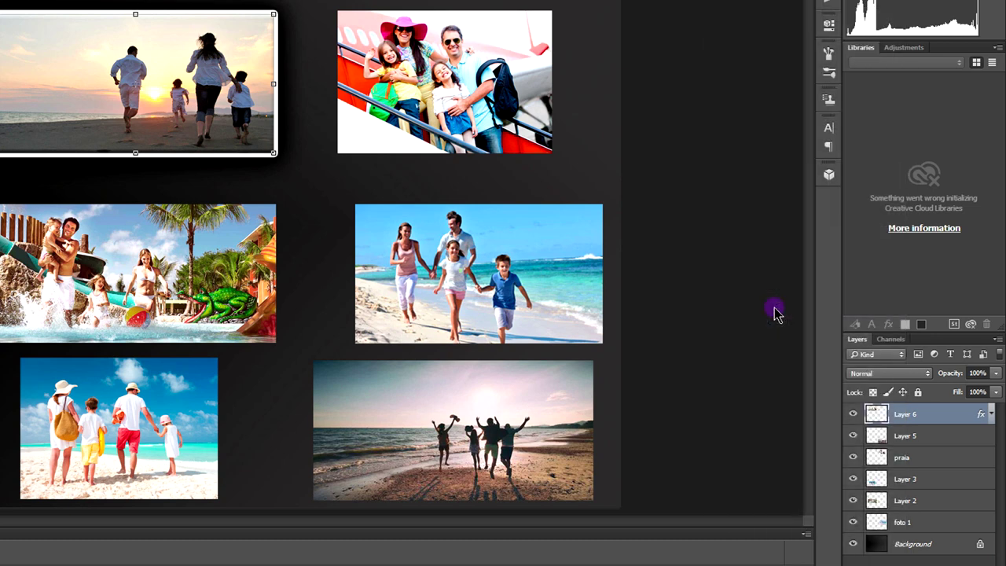
click(913, 437)
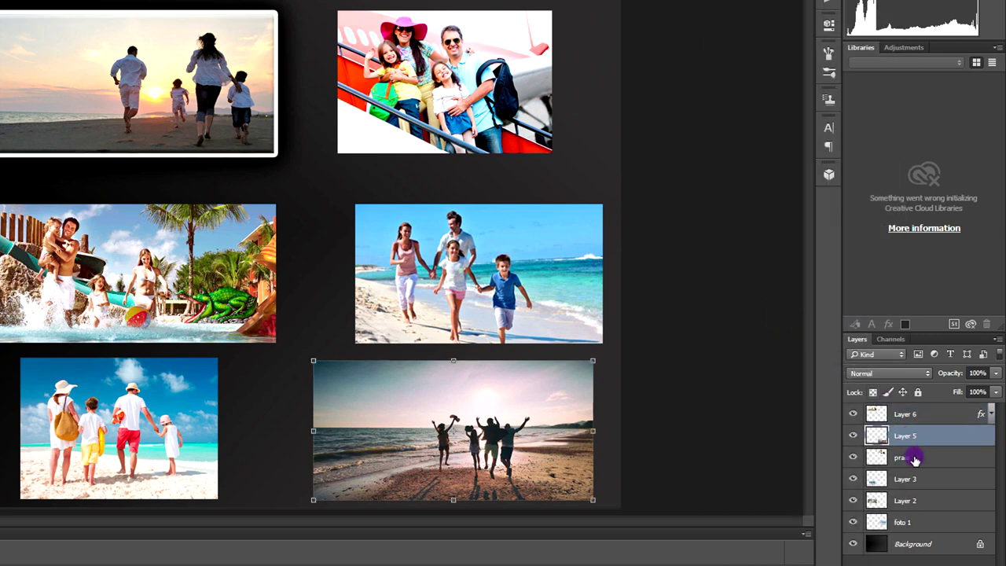
ctrl+click(914, 458)
ctrl+click(917, 479)
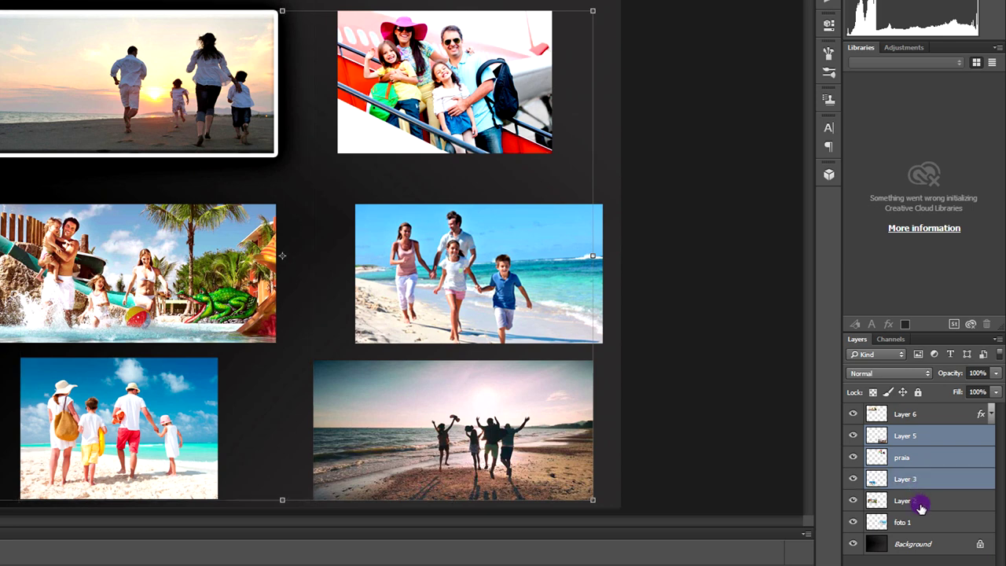
ctrl+click(917, 501)
ctrl+click(917, 522)
right_click(910, 439)
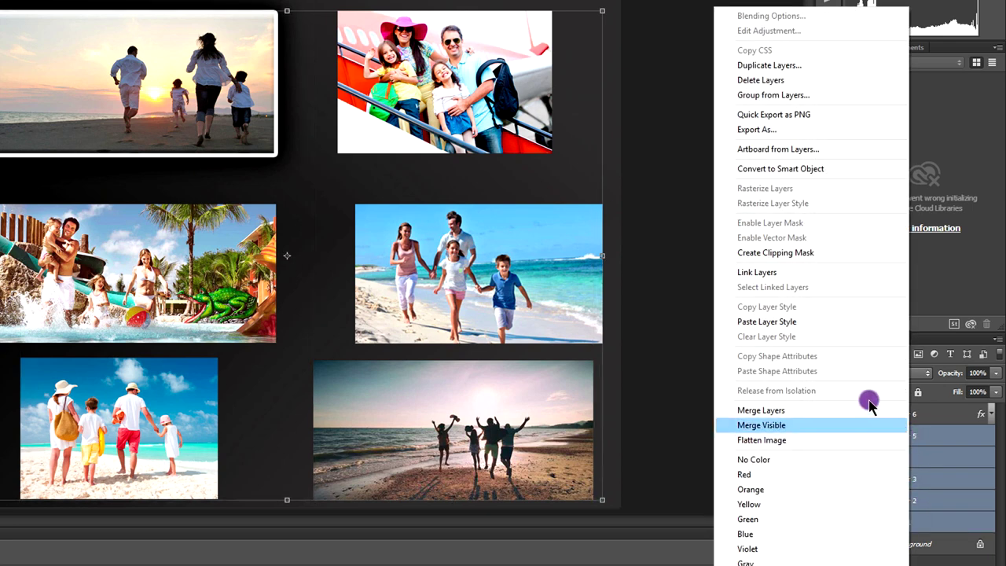
click(778, 323)
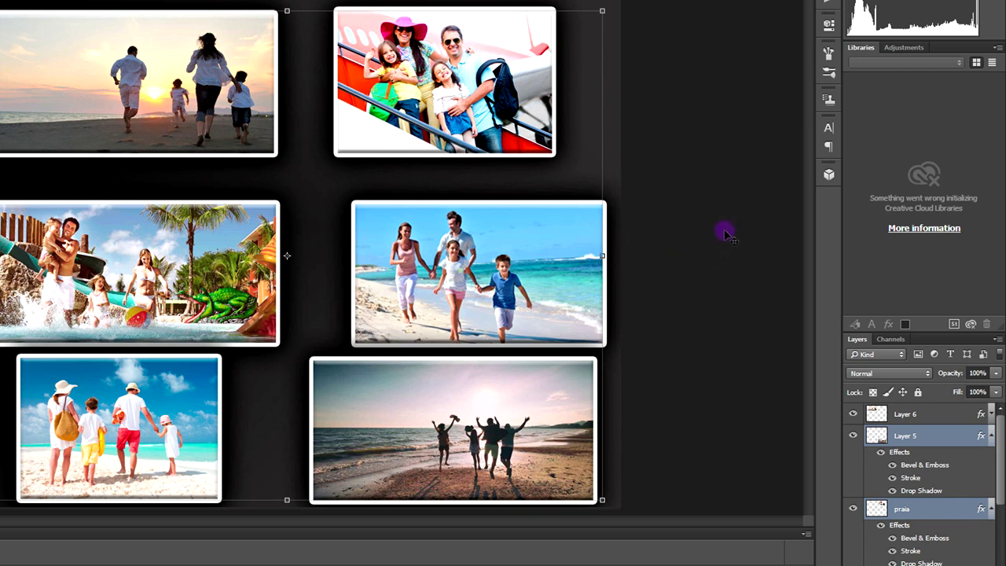
click(707, 170)
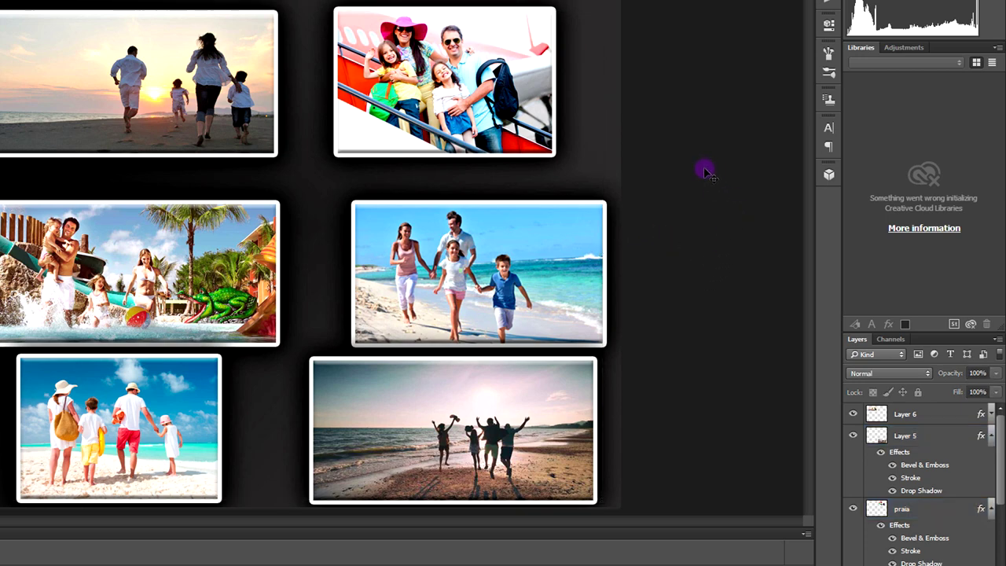
key(ctrl+minus)
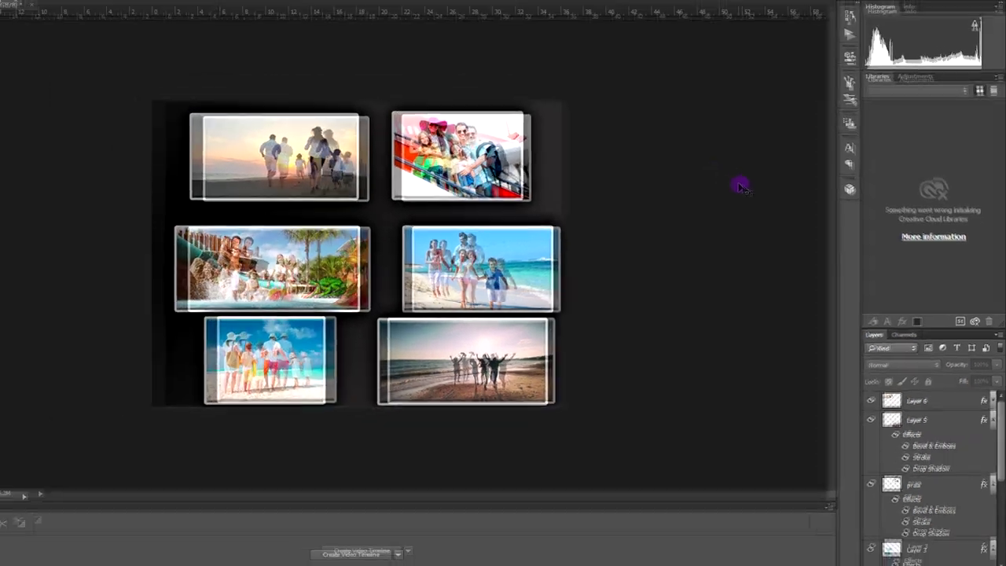
- Tilt the top-left sunset photo about 9.6° and shift it left and down
key(ctrl+plus)
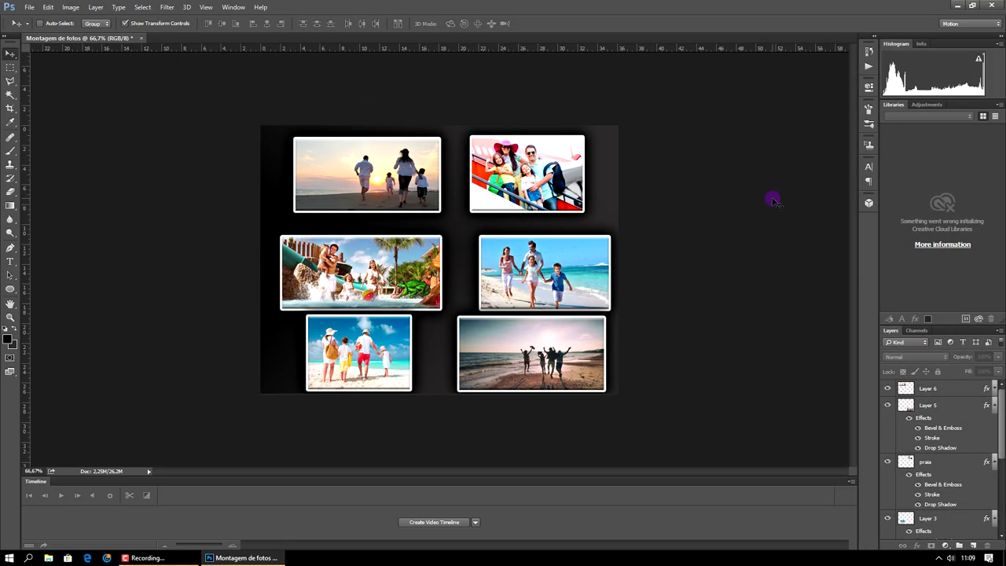
key(ctrl+plus)
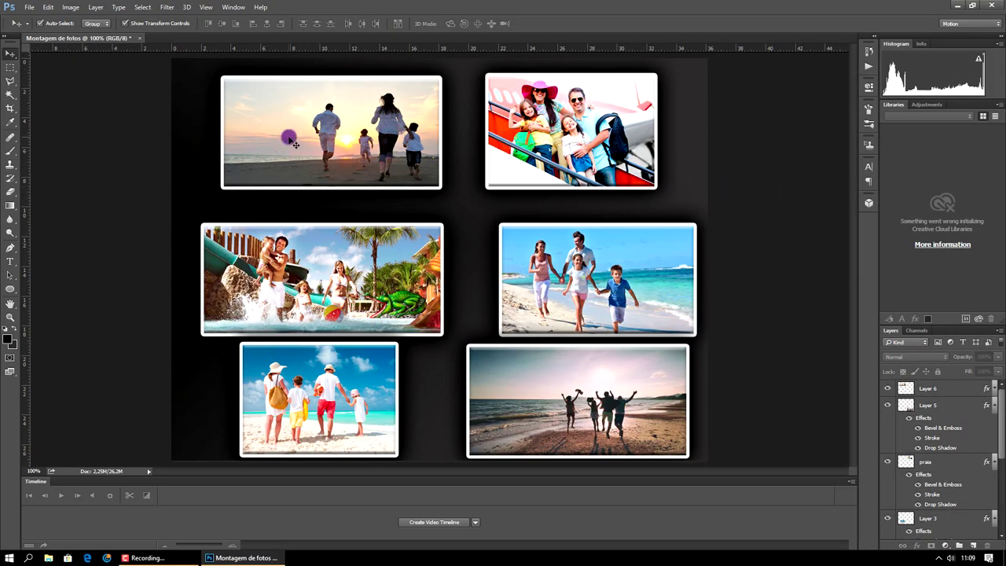
click(398, 154)
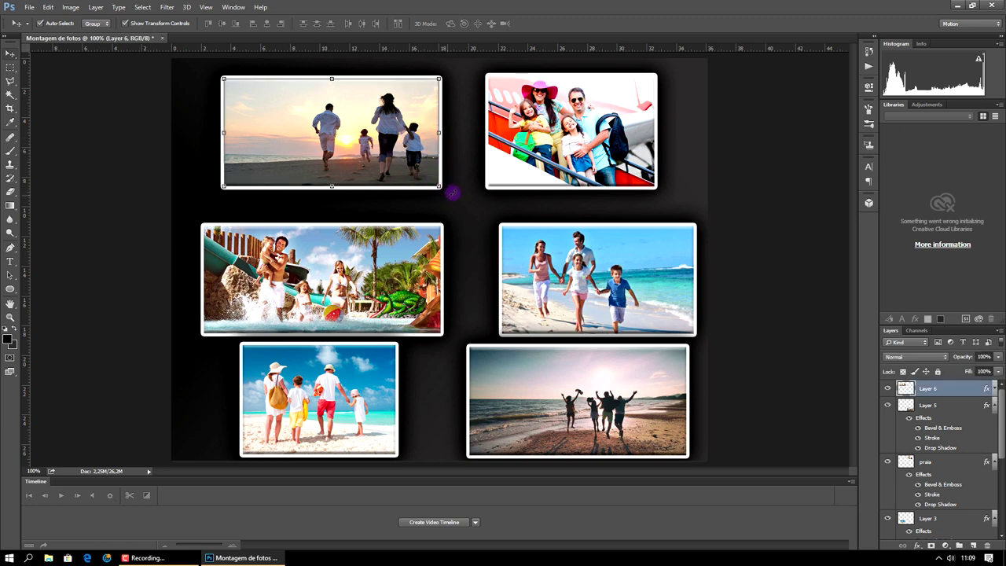
drag(447, 196, 461, 176)
drag(432, 134, 403, 145)
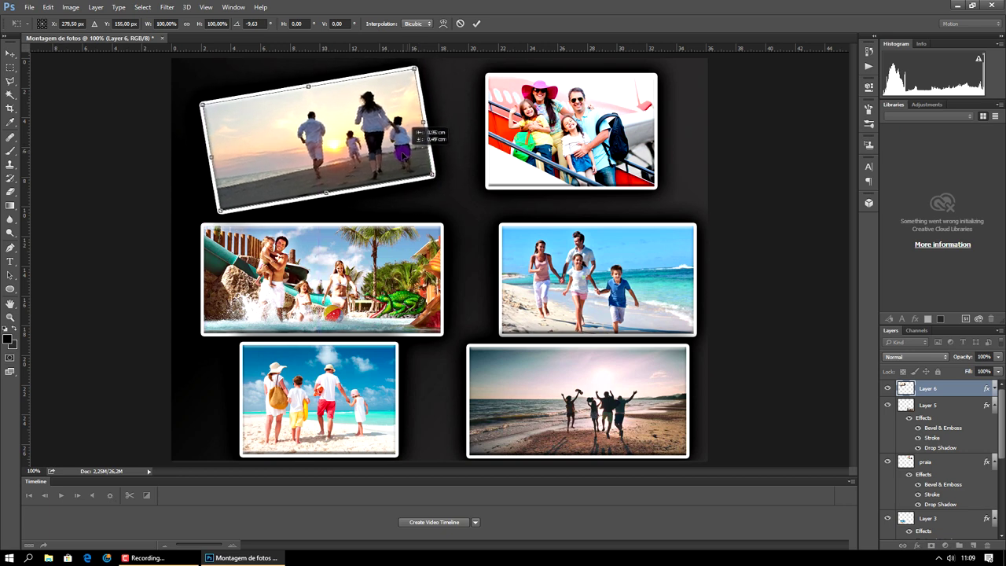
click(476, 25)
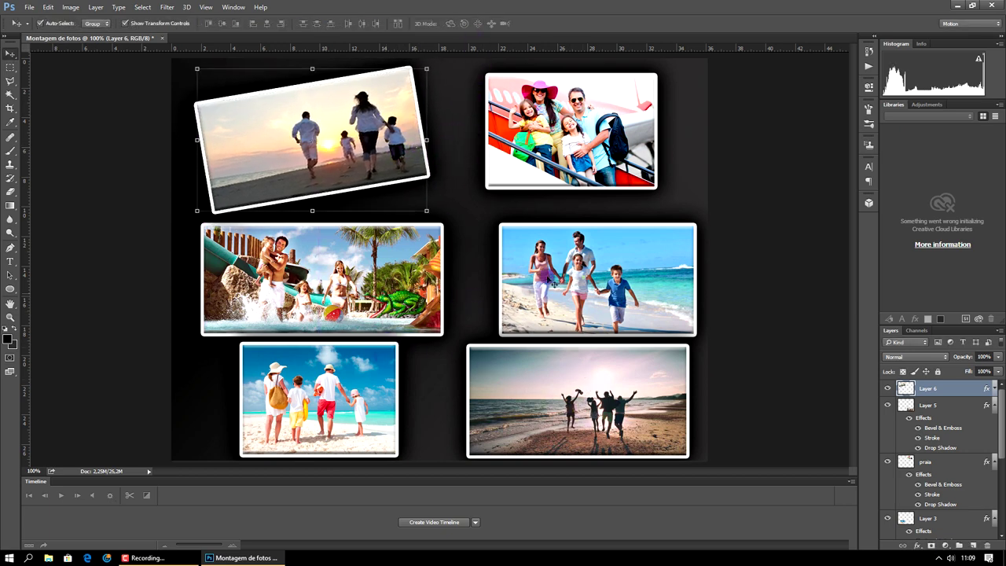
- Tilt the bottom-right photo about 6° and raise it, moving the foto 1 photo down behind it
click(589, 287)
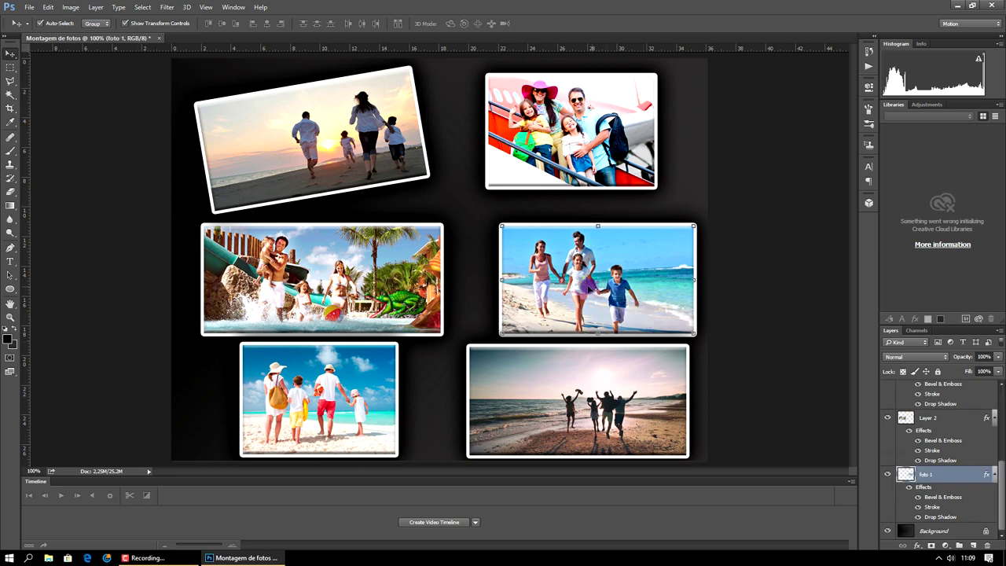
drag(566, 292, 563, 279)
click(617, 405)
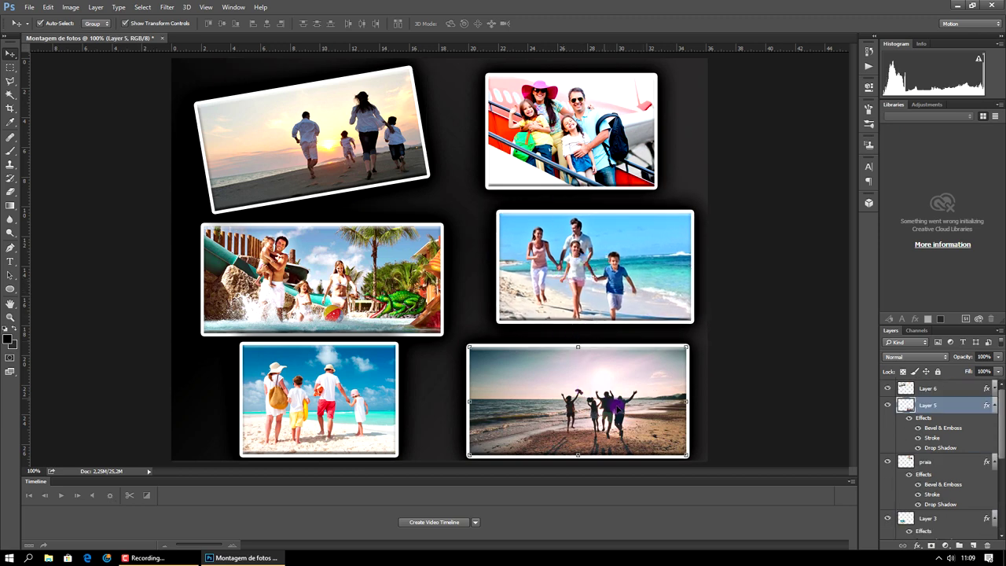
drag(694, 464, 680, 464)
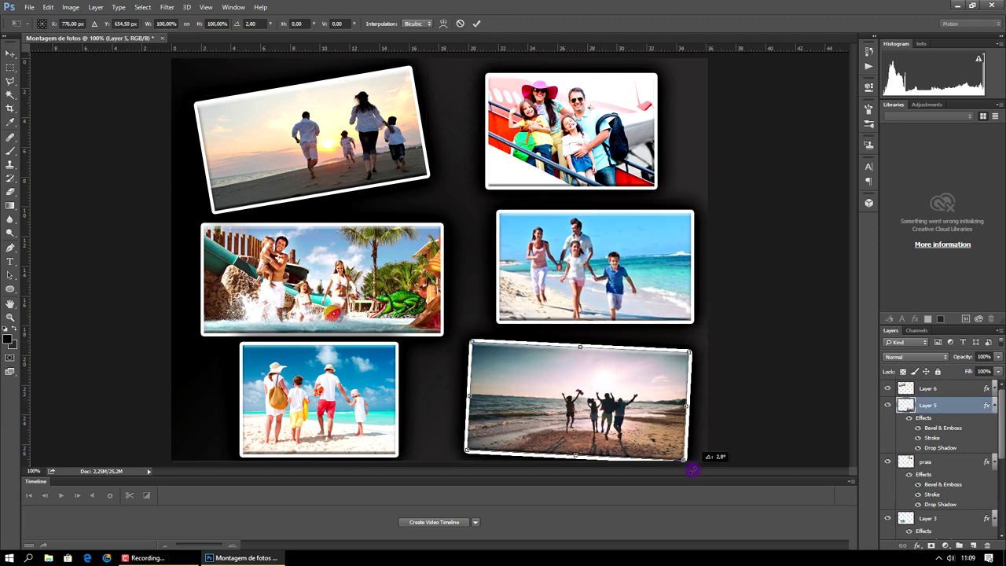
drag(655, 432, 651, 418)
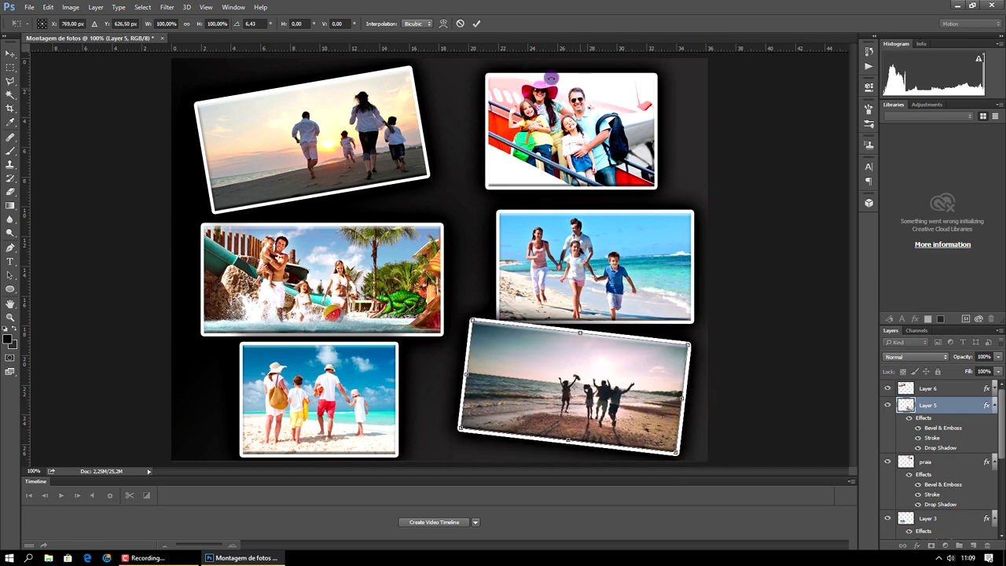
click(479, 25)
click(564, 250)
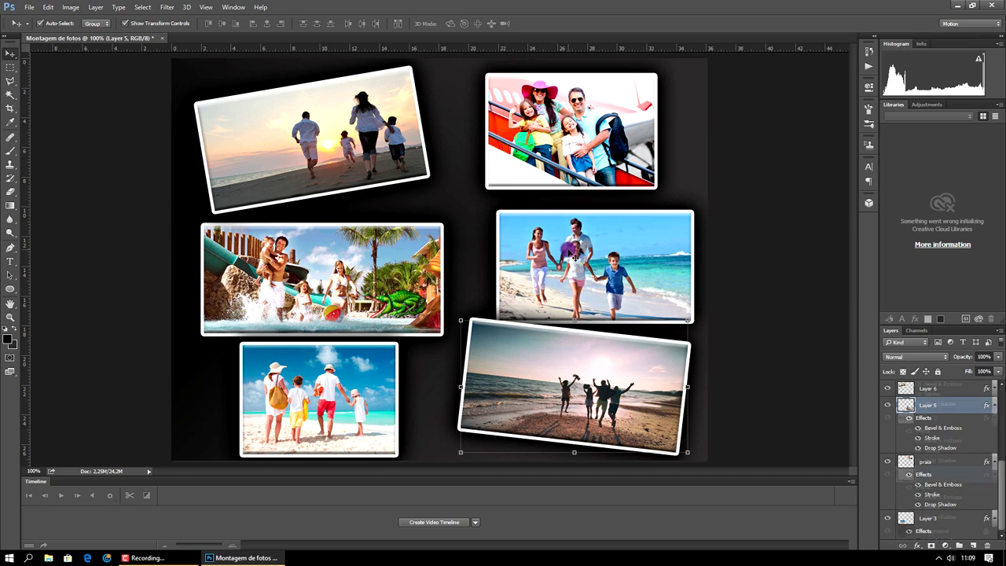
drag(562, 252, 544, 306)
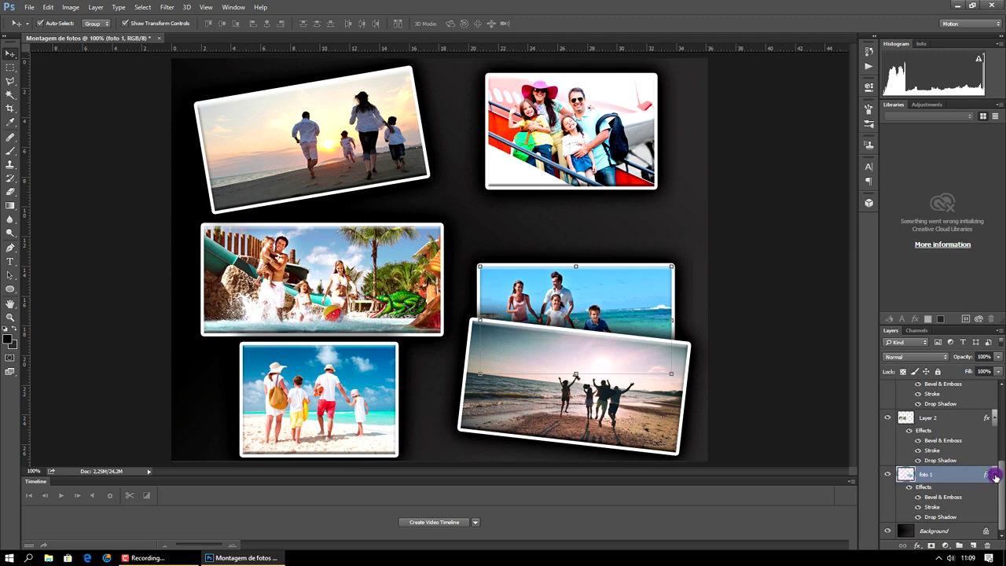
- Collapse the effects lists of Layer 3, praia, Layer 2 and Layer 5
drag(995, 476, 1001, 431)
click(995, 401)
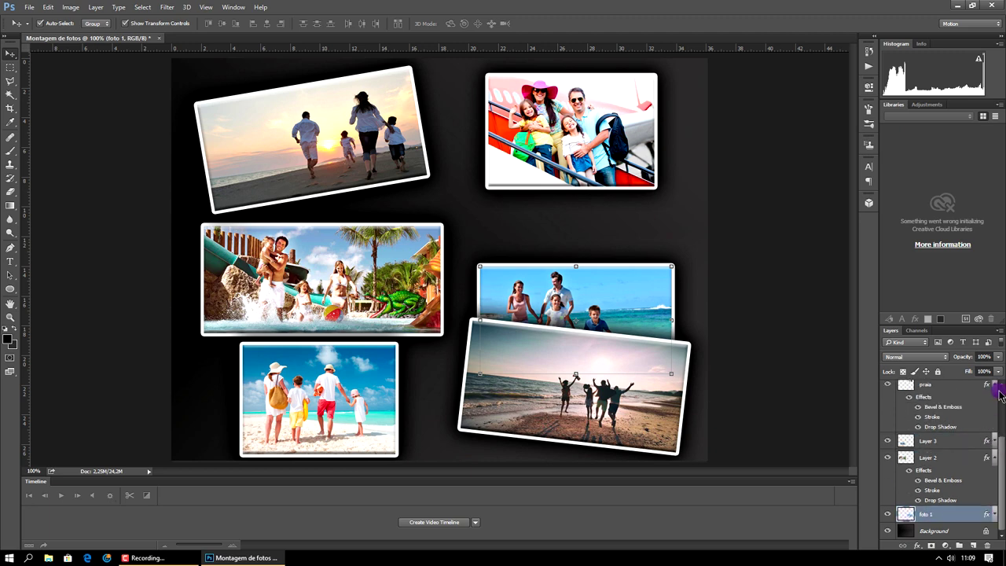
click(995, 385)
click(994, 457)
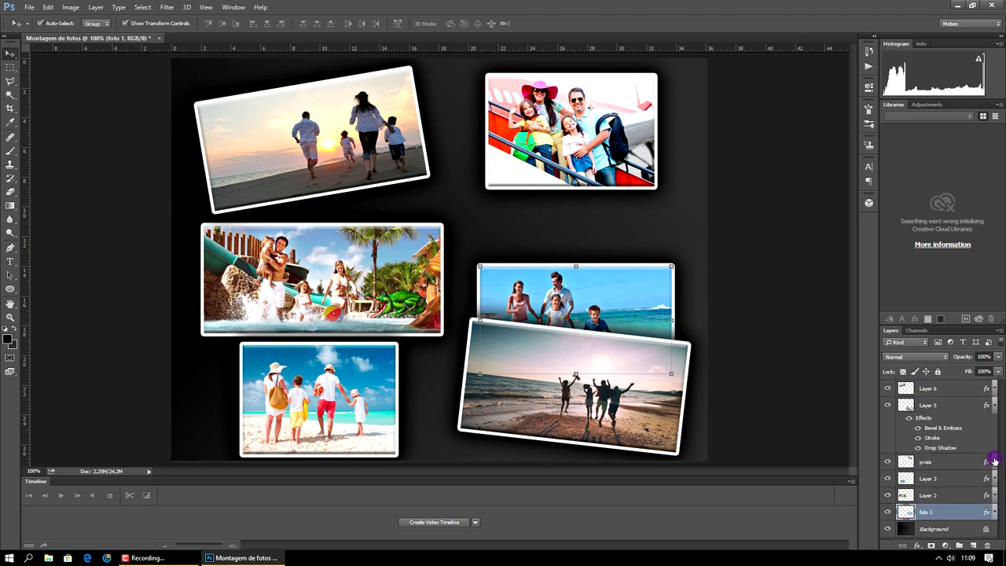
click(995, 406)
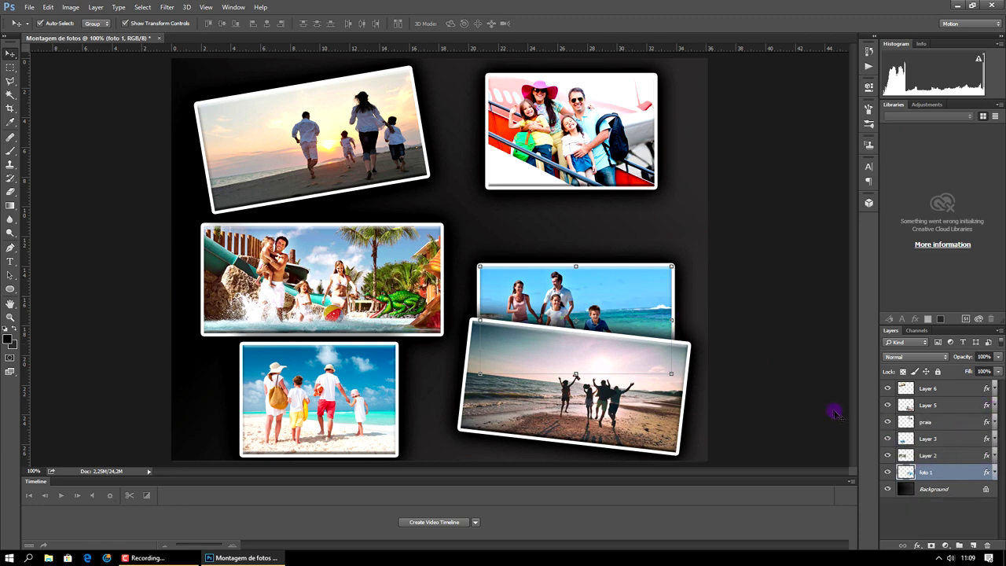
- Stack foto 1 above Layer 5, raise the beach photo between its neighbours, and zoom out
drag(925, 475, 920, 403)
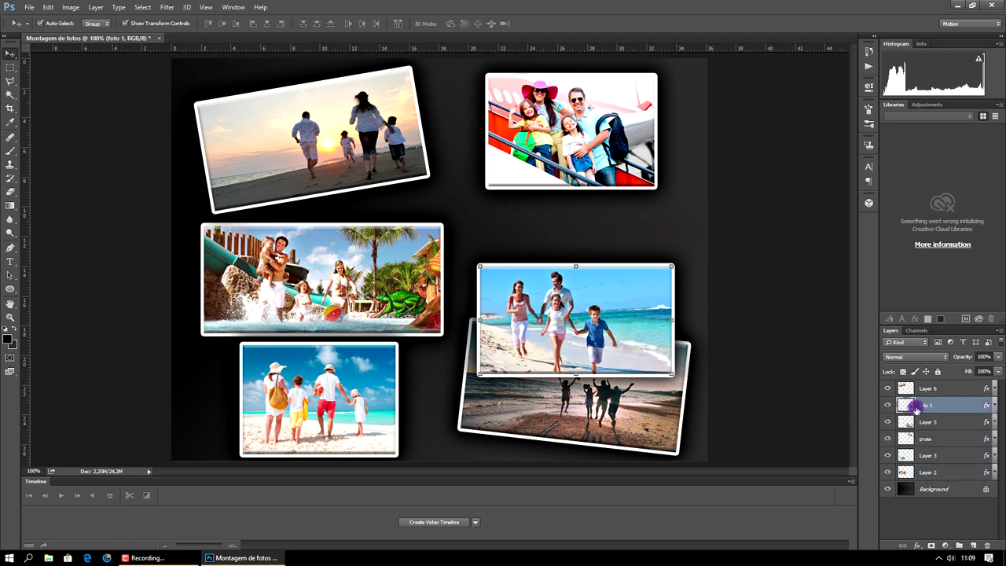
click(656, 422)
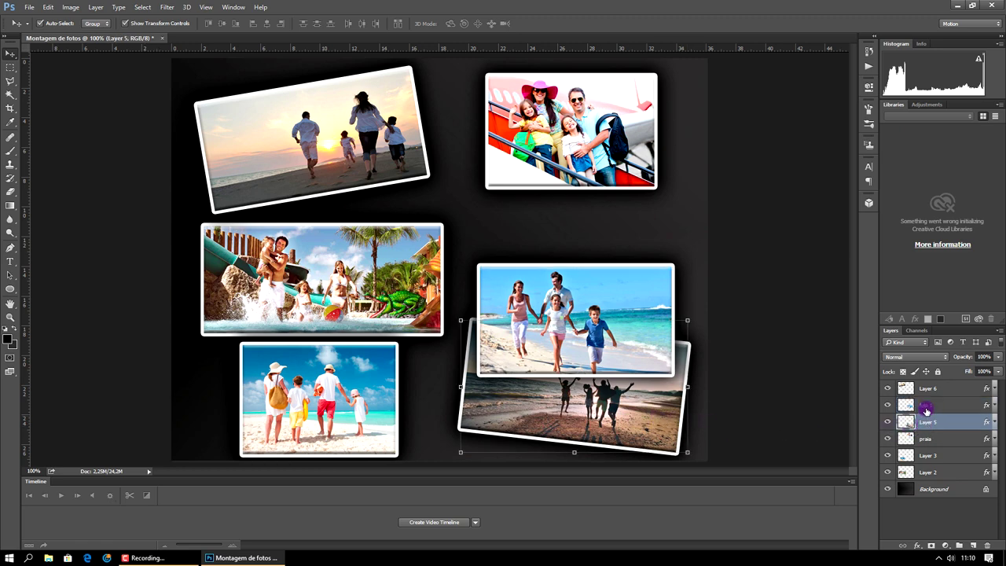
click(927, 406)
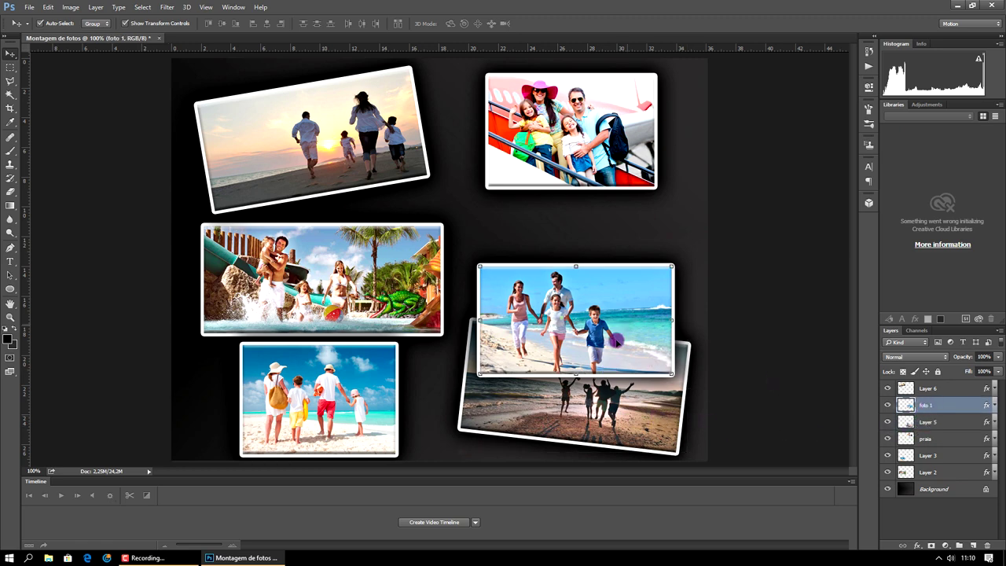
drag(613, 357, 627, 255)
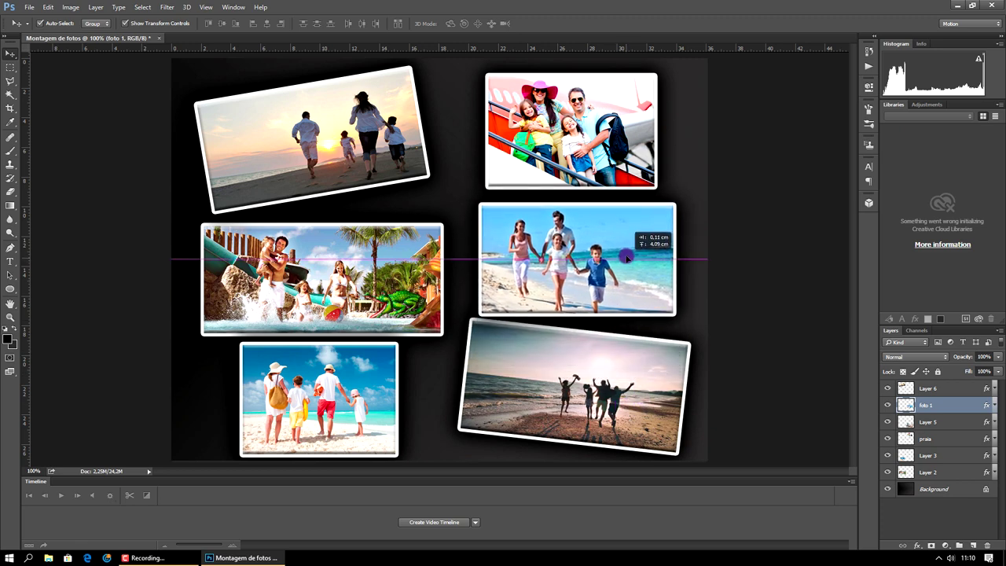
drag(626, 255, 626, 253)
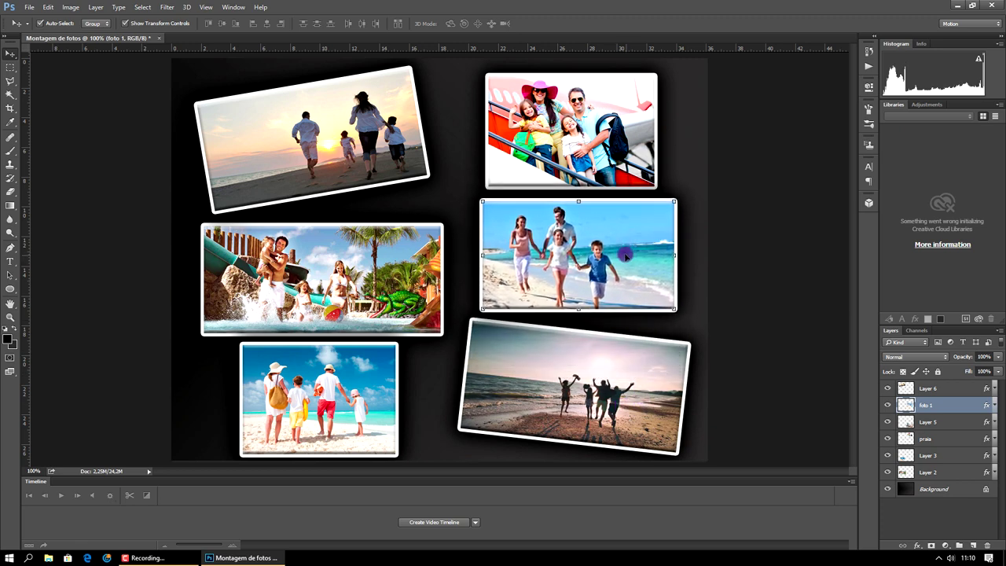
click(782, 195)
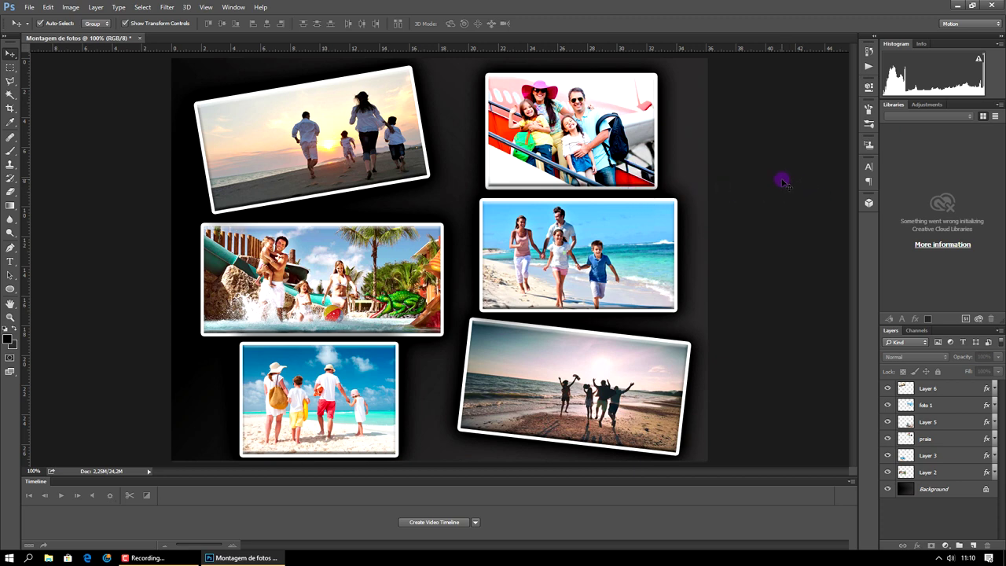
key(ctrl+minus)
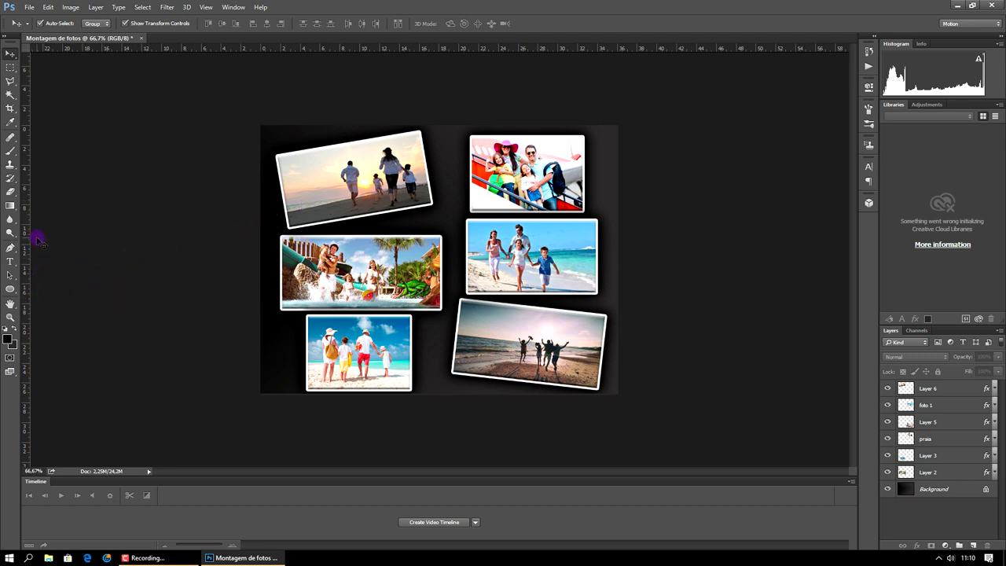
click(14, 174)
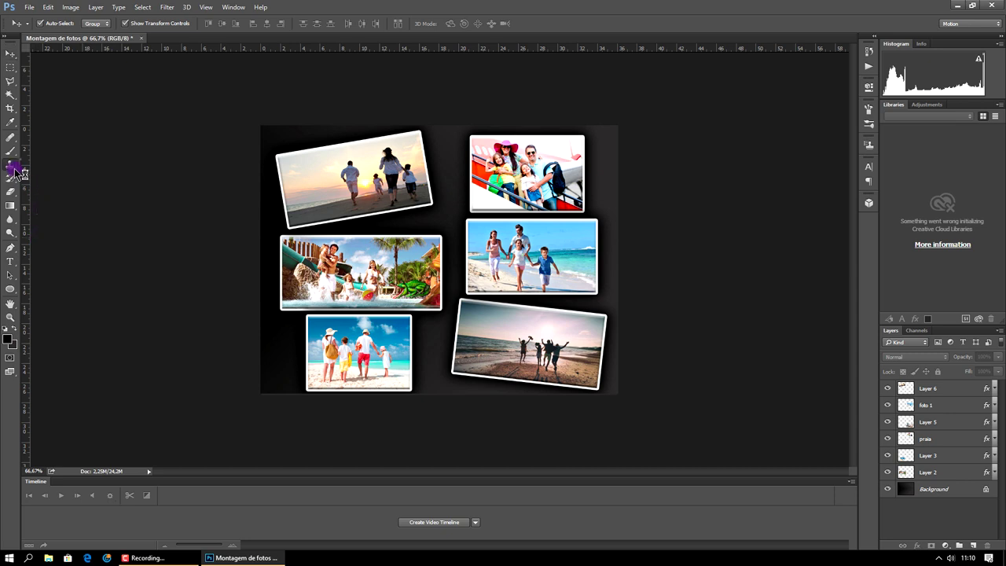
- Select the Custom Shape Tool and browse the Shape picker to find the heart
click(16, 174)
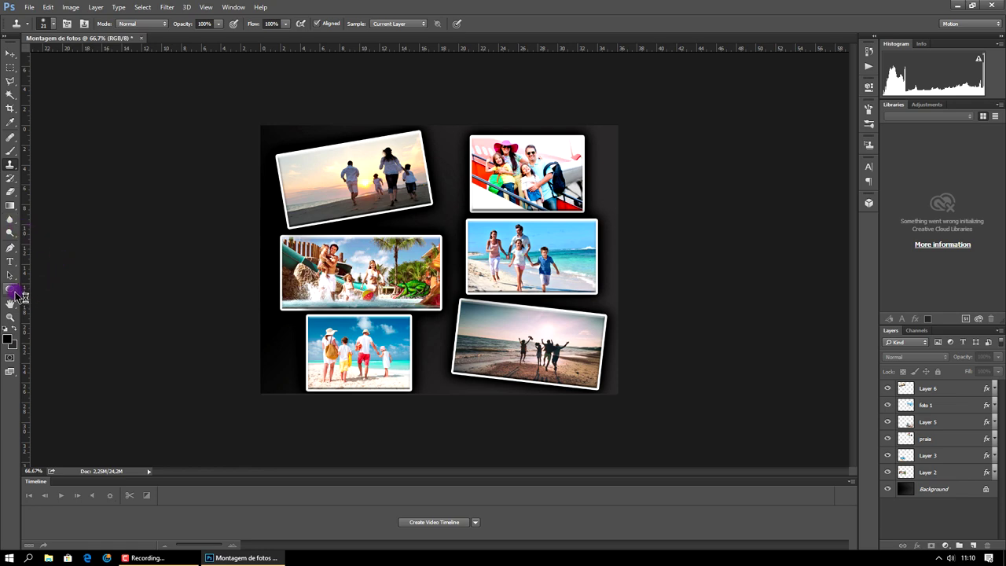
click(15, 291)
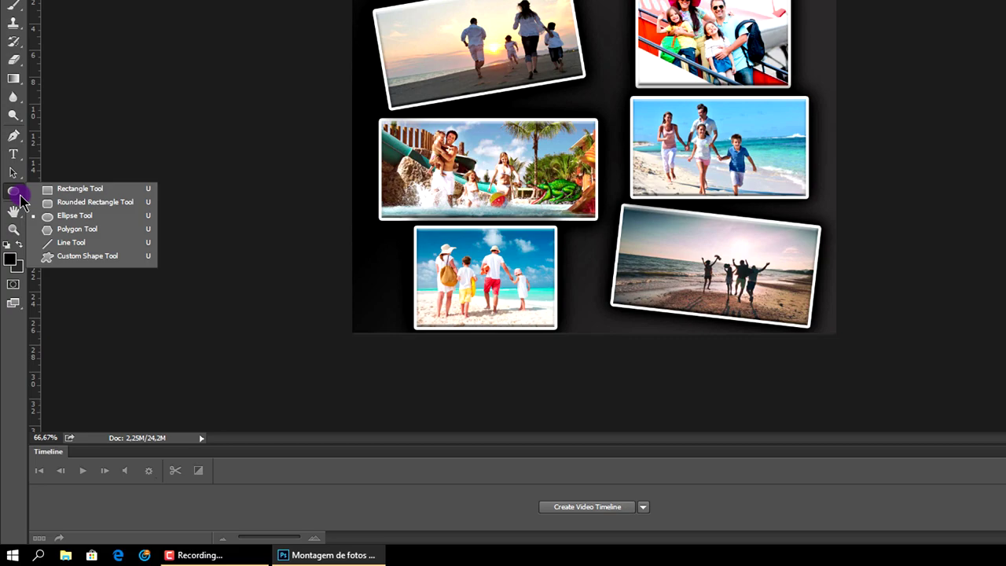
click(79, 256)
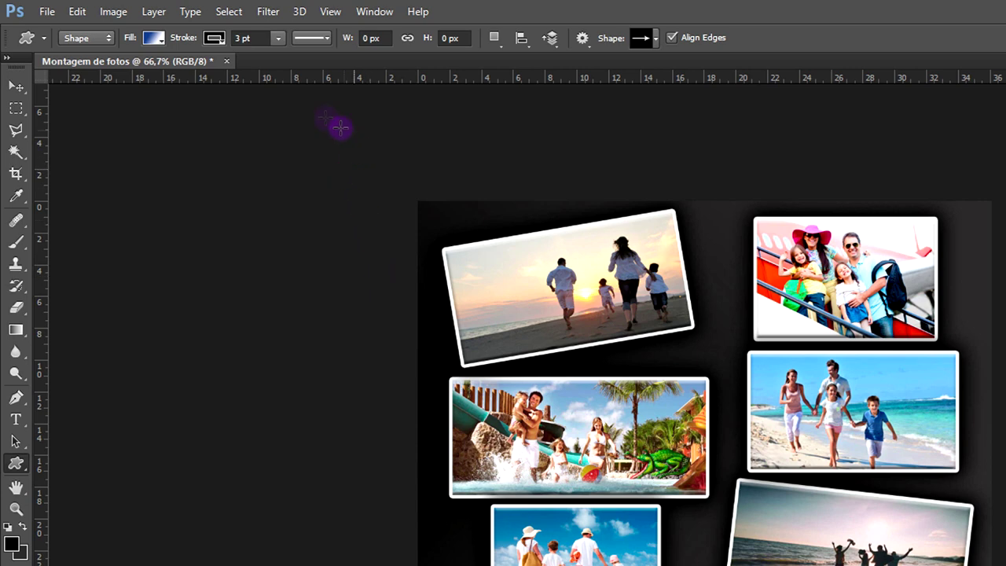
click(214, 38)
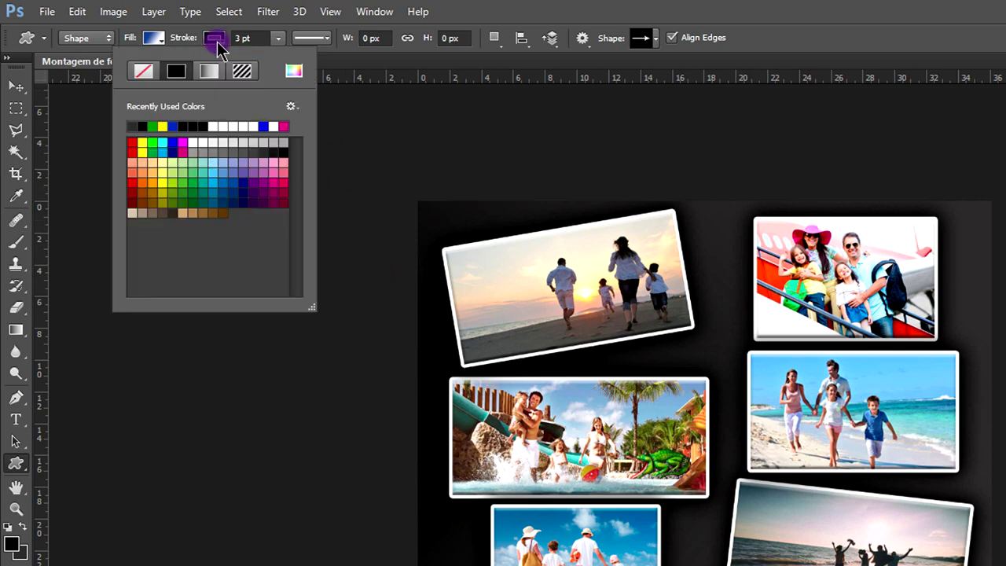
click(215, 39)
click(45, 39)
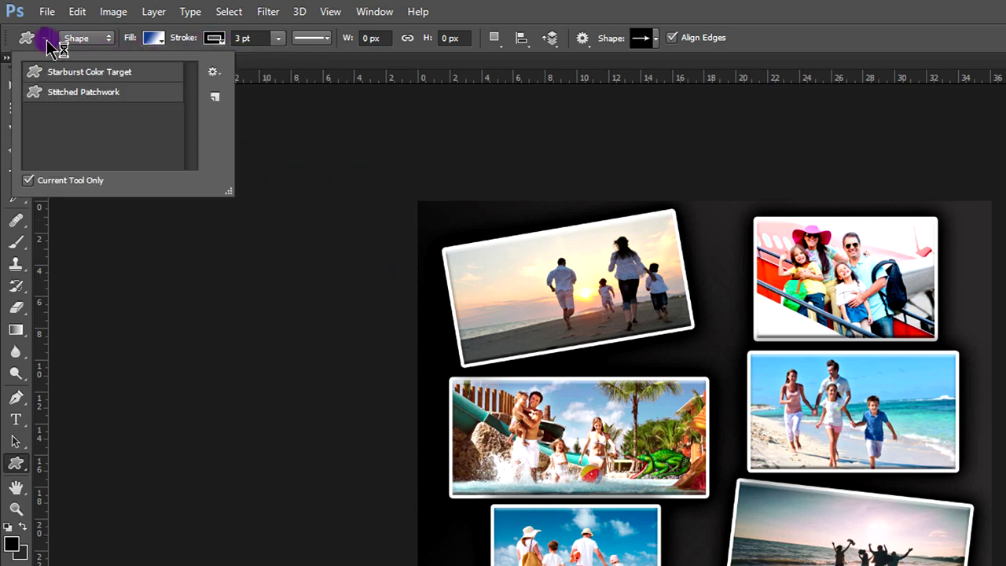
click(47, 40)
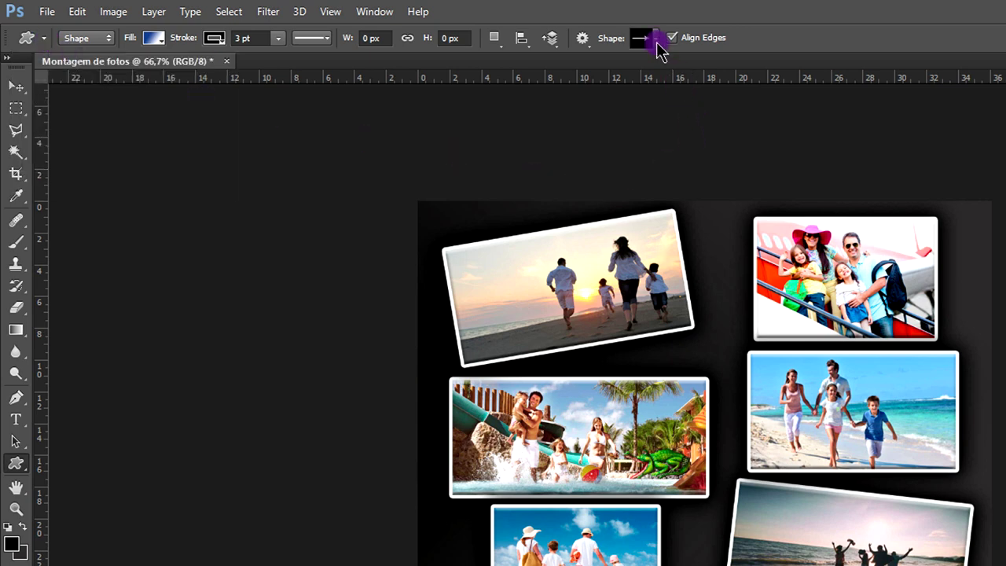
click(659, 44)
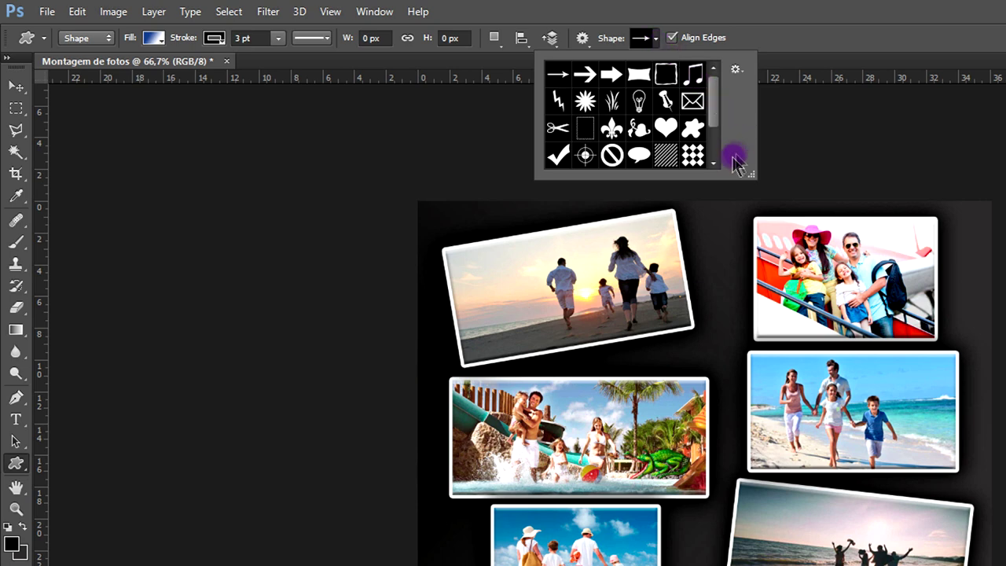
drag(711, 102, 721, 151)
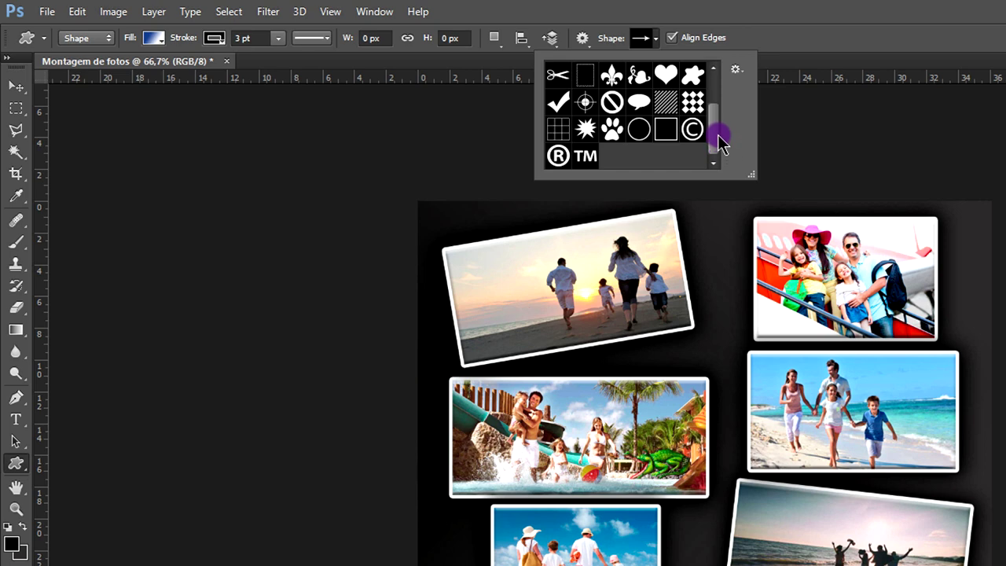
drag(721, 139, 718, 90)
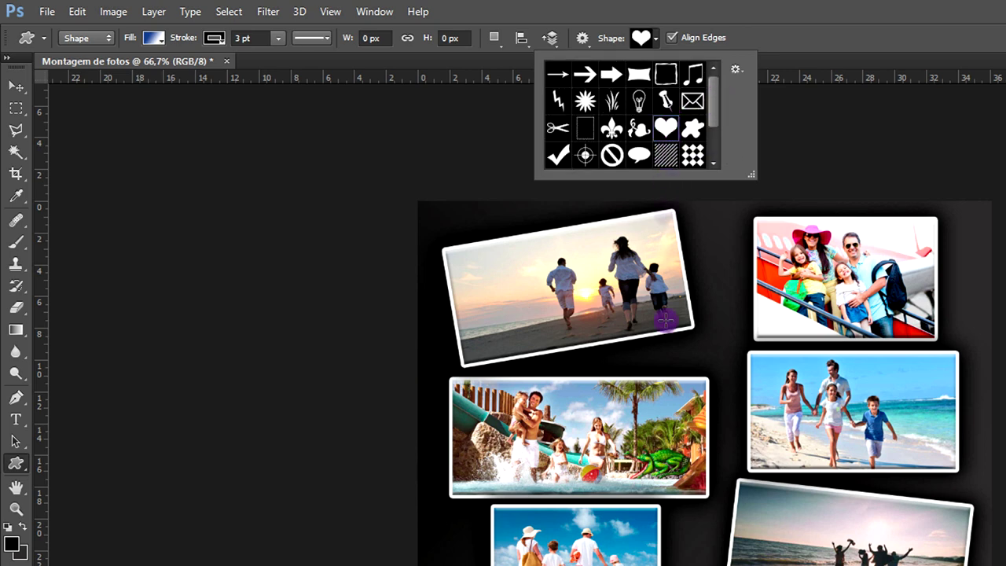
- Draw a heart between the top photos and set its gradient's left stop to red (fd0617)
click(639, 320)
drag(639, 320, 713, 398)
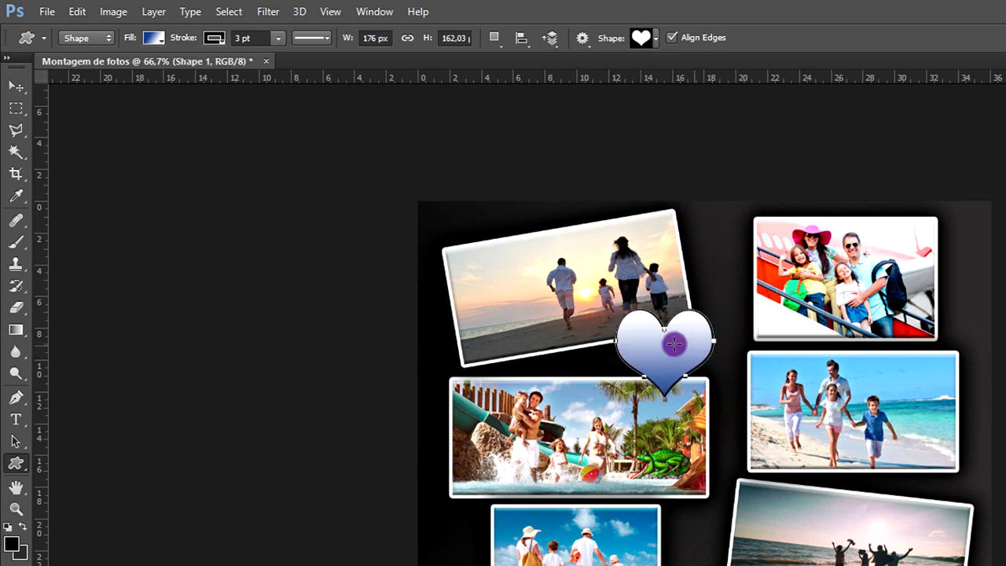
click(155, 39)
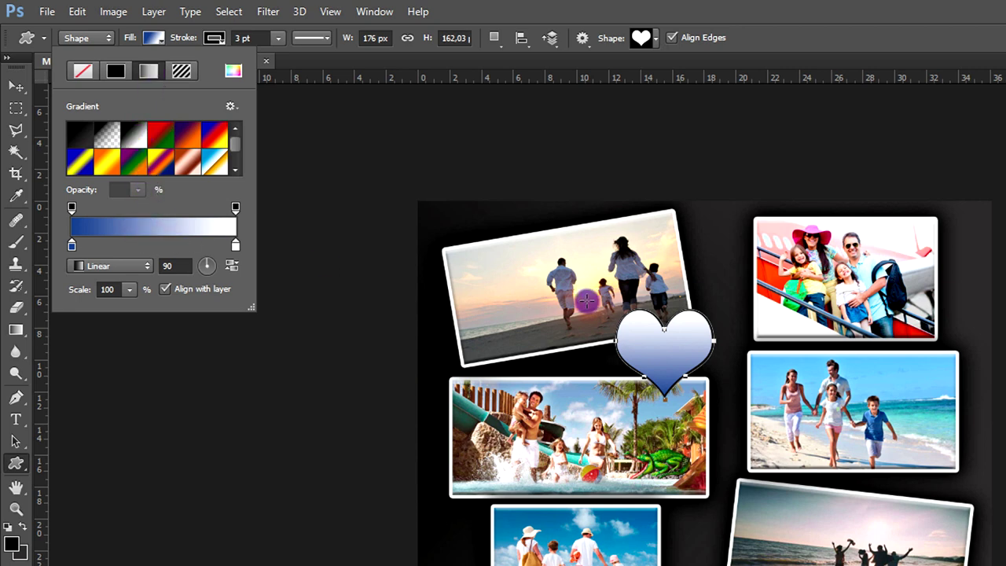
click(72, 246)
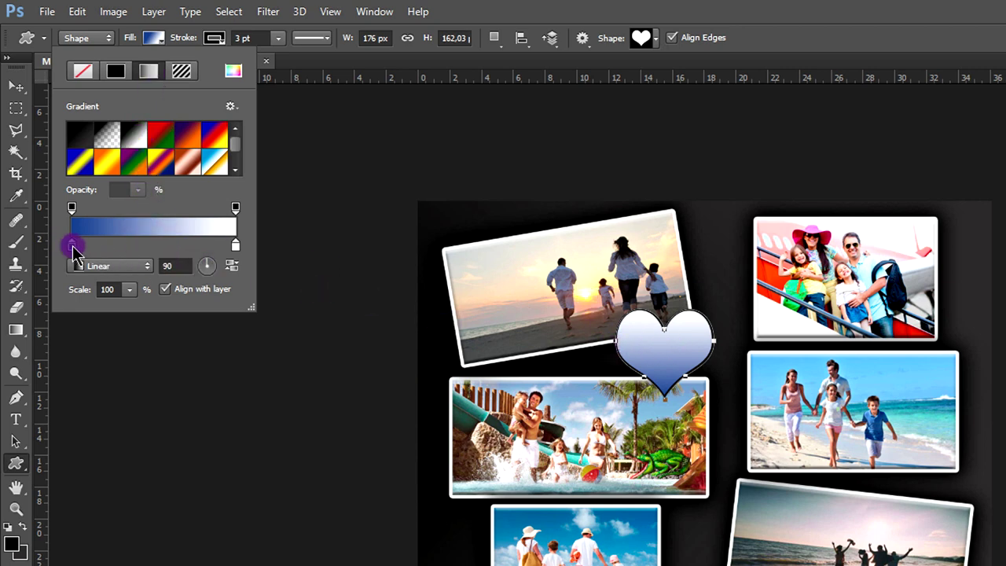
double_click(73, 248)
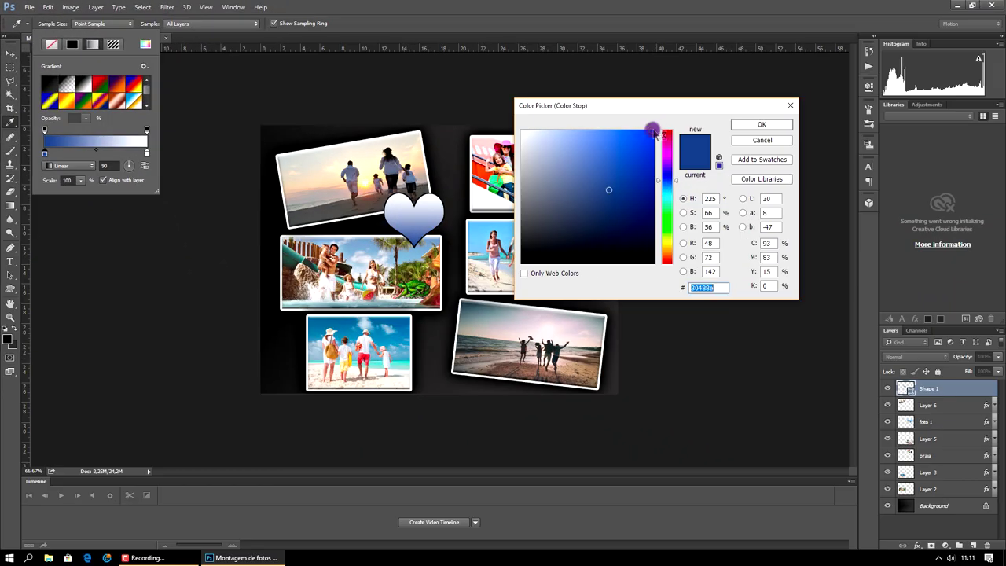
mouse_move(670, 207)
mouse_down()
mouse_move(669, 132)
mouse_move(653, 129)
mouse_up()
click(647, 140)
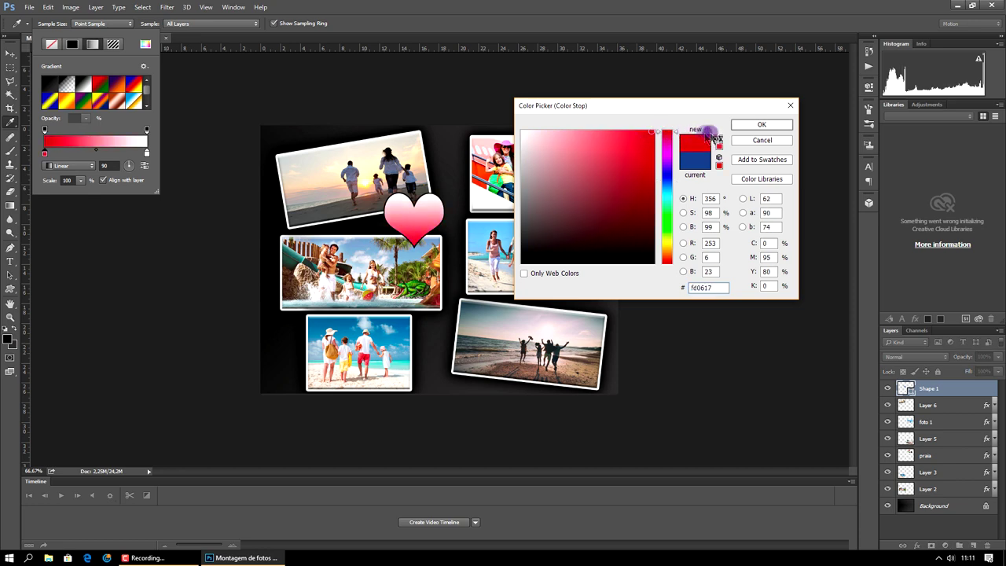
click(745, 128)
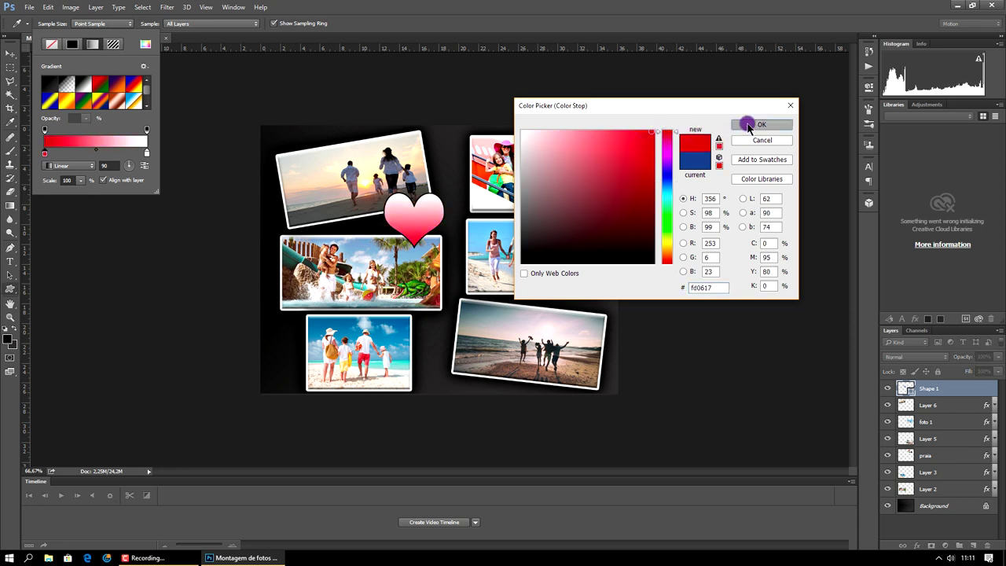
- Set the heart gradient's right stop to orange (ff8004)
double_click(147, 154)
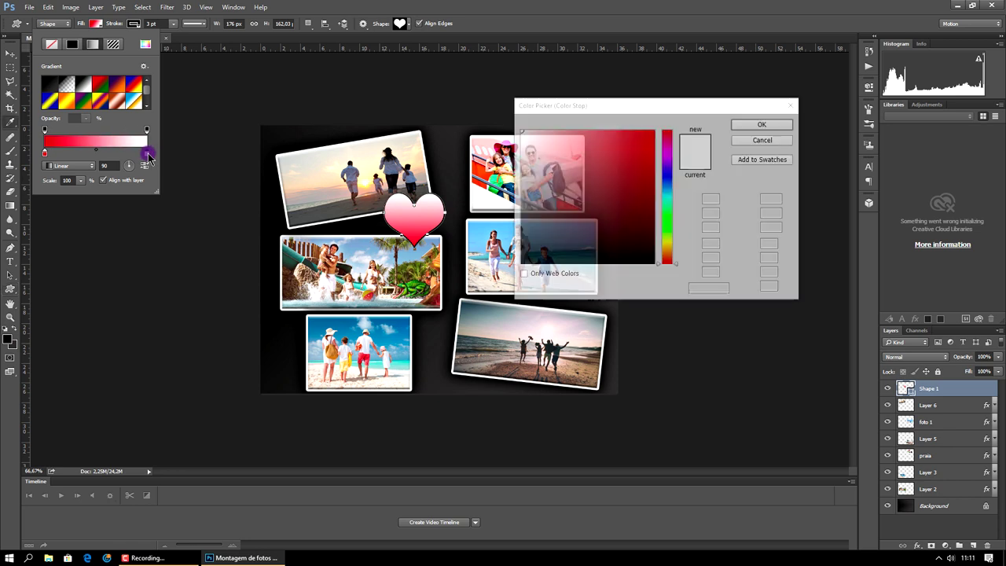
drag(666, 260, 666, 253)
mouse_move(653, 202)
mouse_down()
mouse_move(642, 168)
mouse_move(652, 128)
mouse_up()
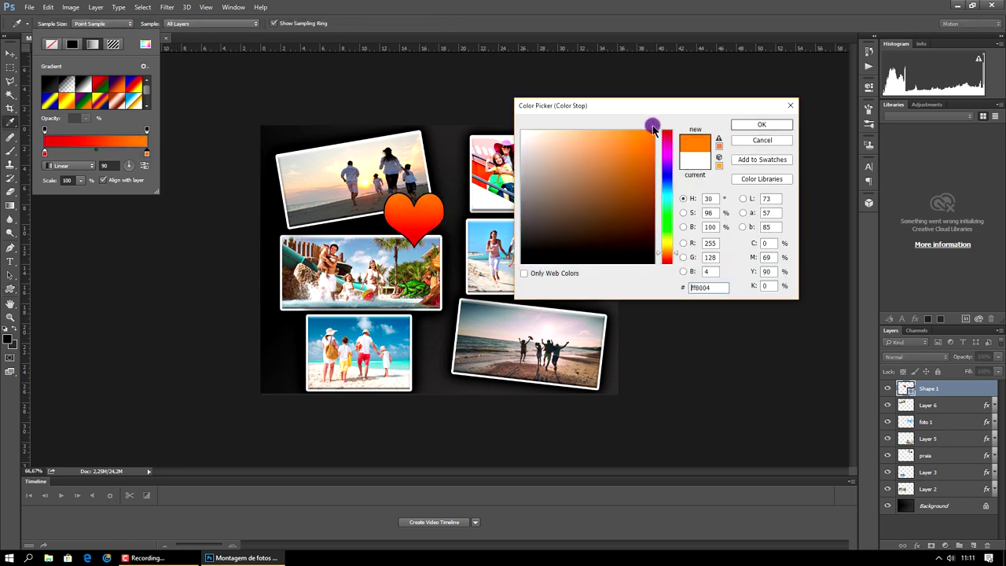
click(759, 125)
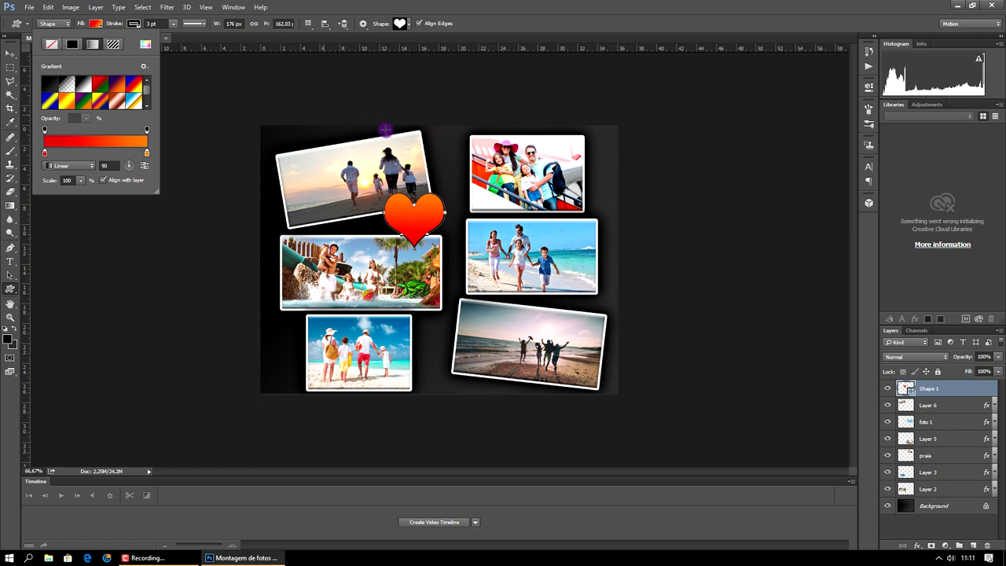
click(11, 53)
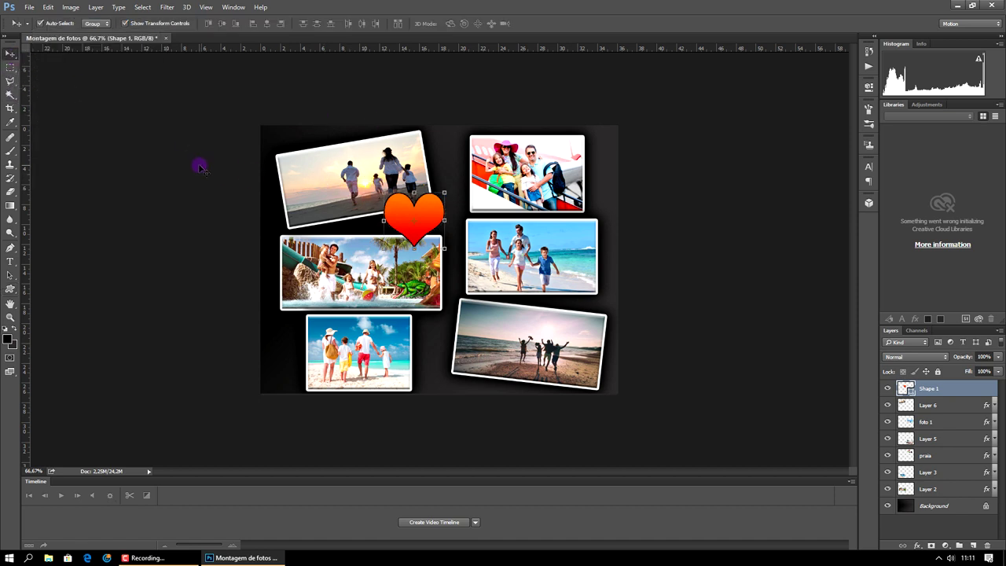
- Move the big heart between the middle photos, duplicate it, and halve the copy's size
mouse_move(424, 222)
mouse_down()
mouse_move(457, 233)
mouse_move(451, 257)
mouse_up()
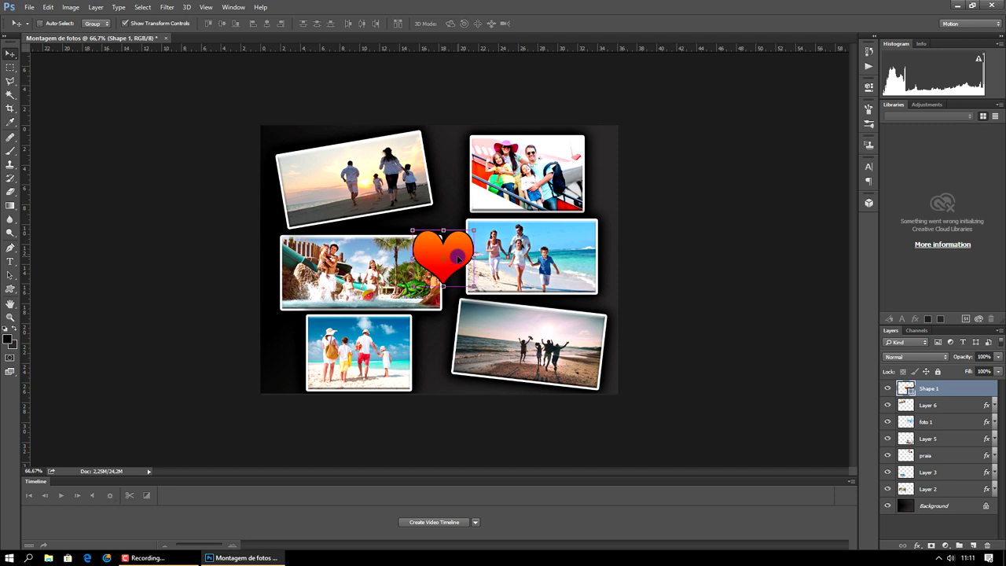
key(ctrl+j)
drag(454, 259, 308, 370)
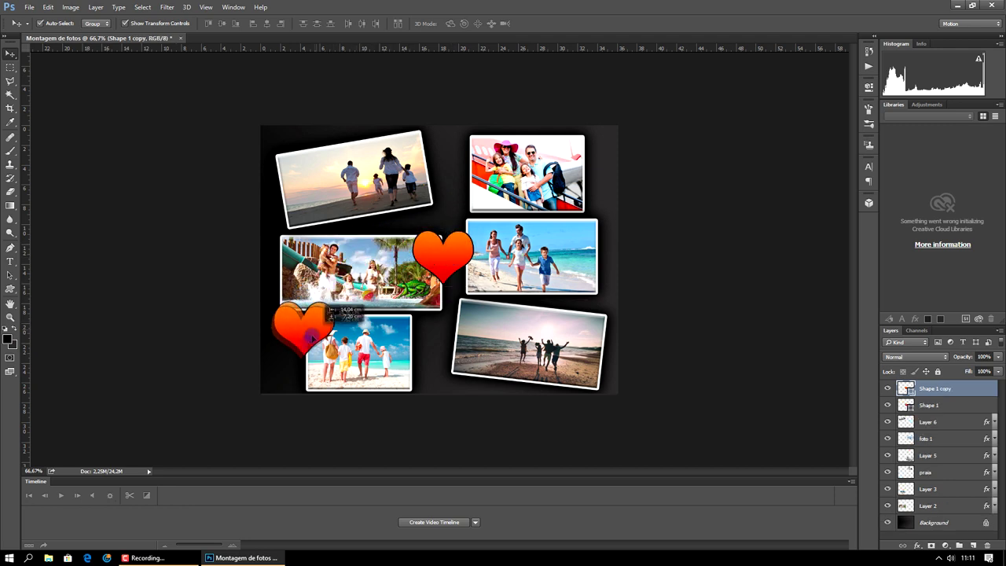
drag(308, 370, 296, 365)
key(ctrl+t)
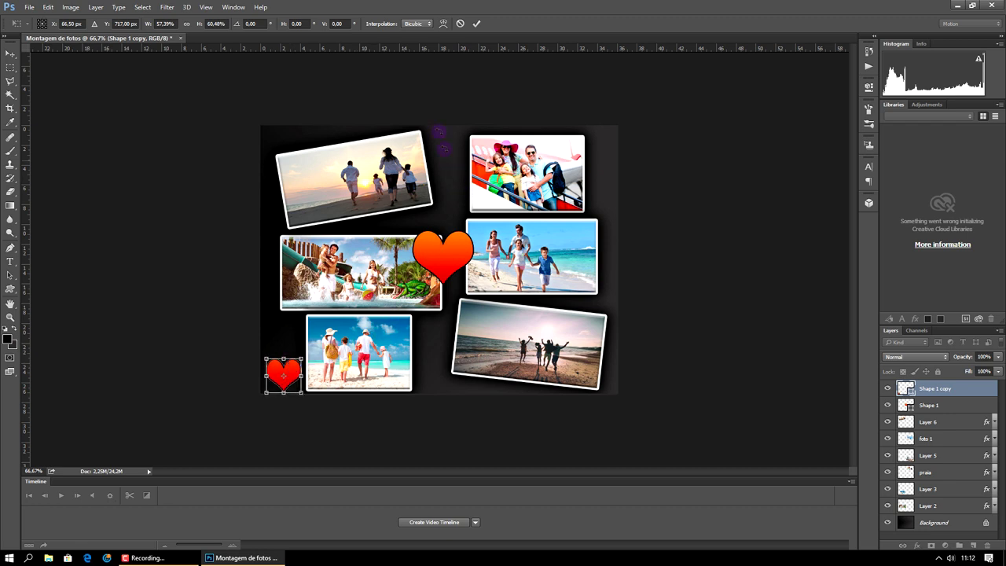
click(476, 23)
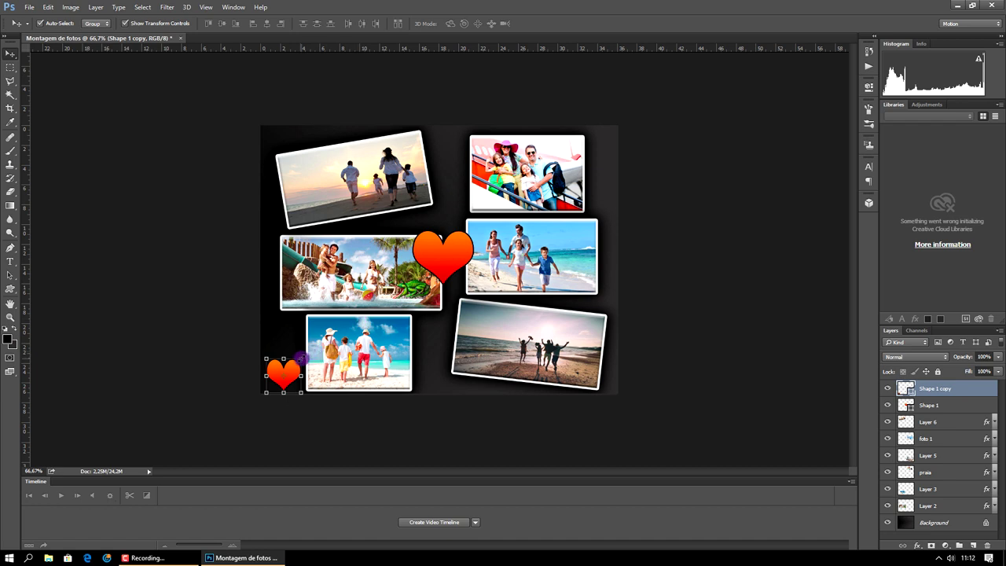
- Shrink the heart copy further and place it at the lower-left photo's corner
key(ctrl+t)
drag(292, 364, 276, 383)
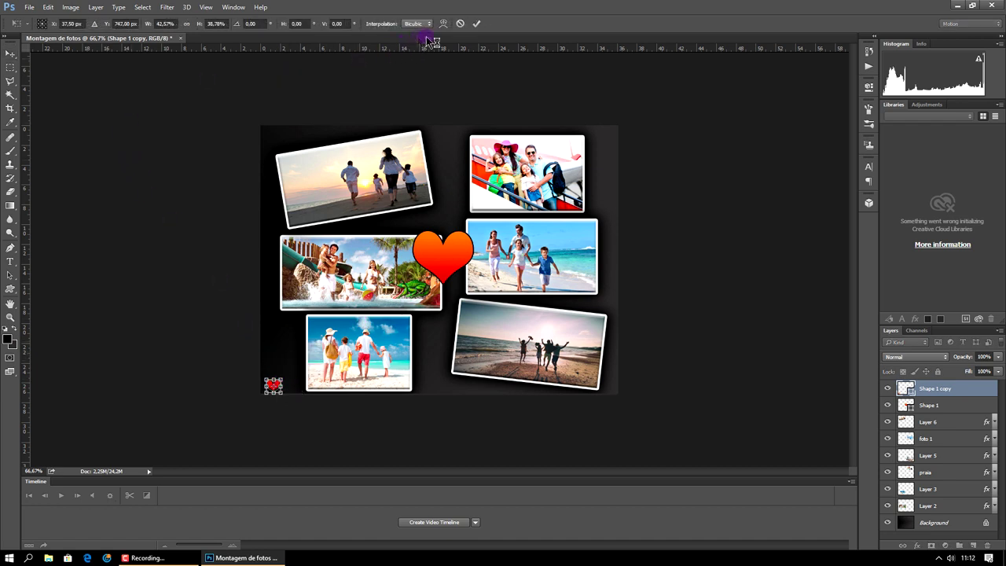
click(475, 24)
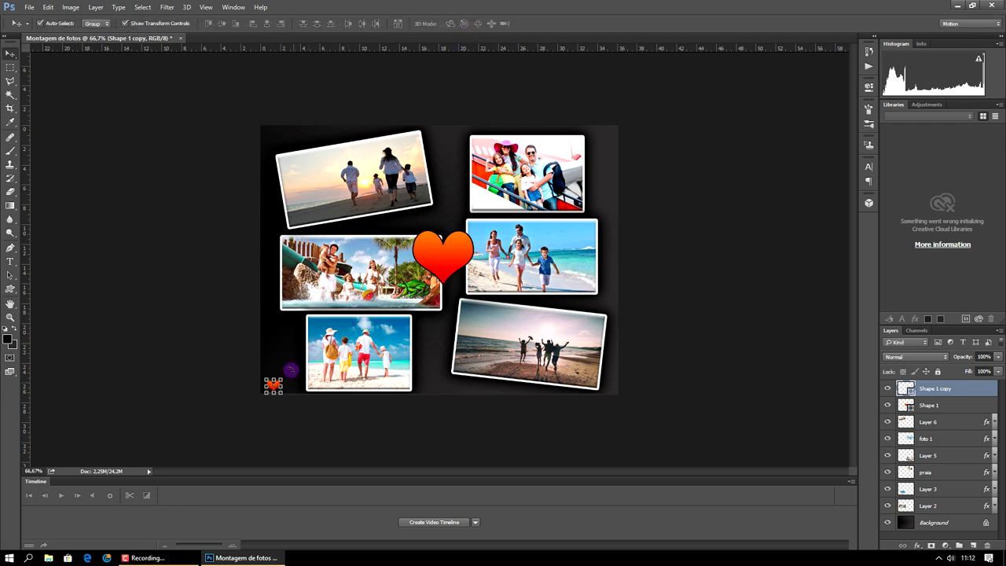
drag(273, 385, 358, 343)
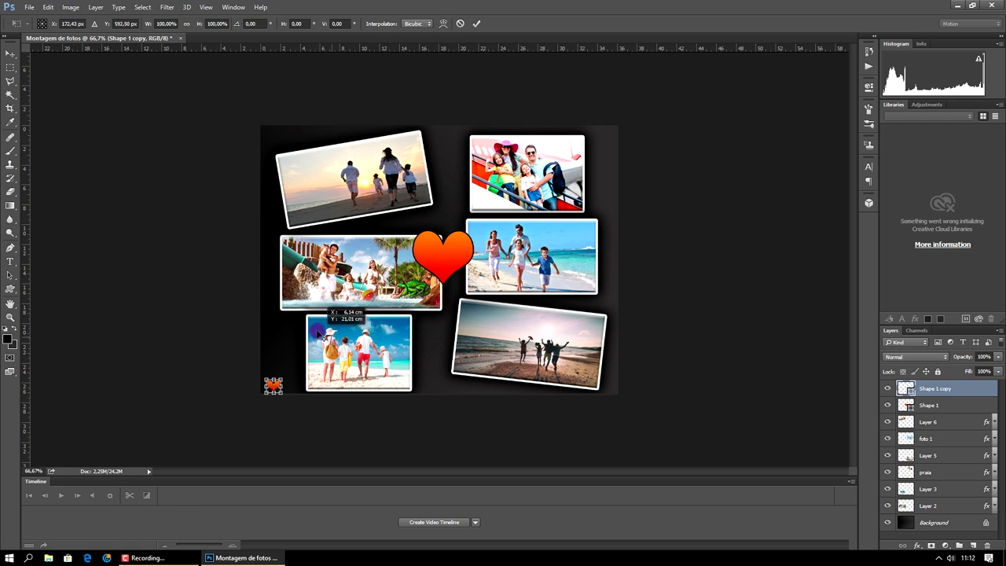
mouse_move(357, 343)
mouse_down()
mouse_move(308, 328)
mouse_move(274, 385)
mouse_up()
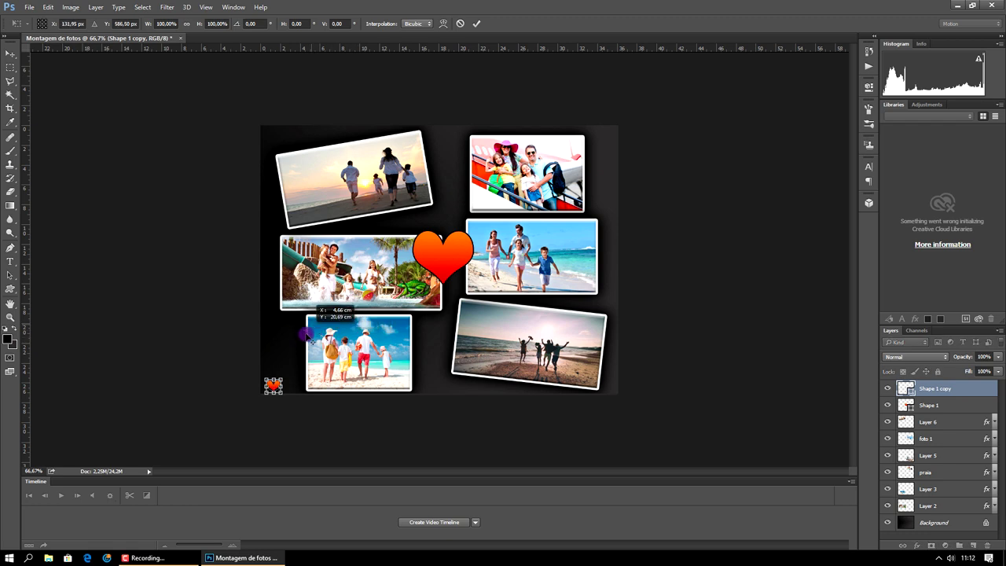
drag(272, 385, 284, 385)
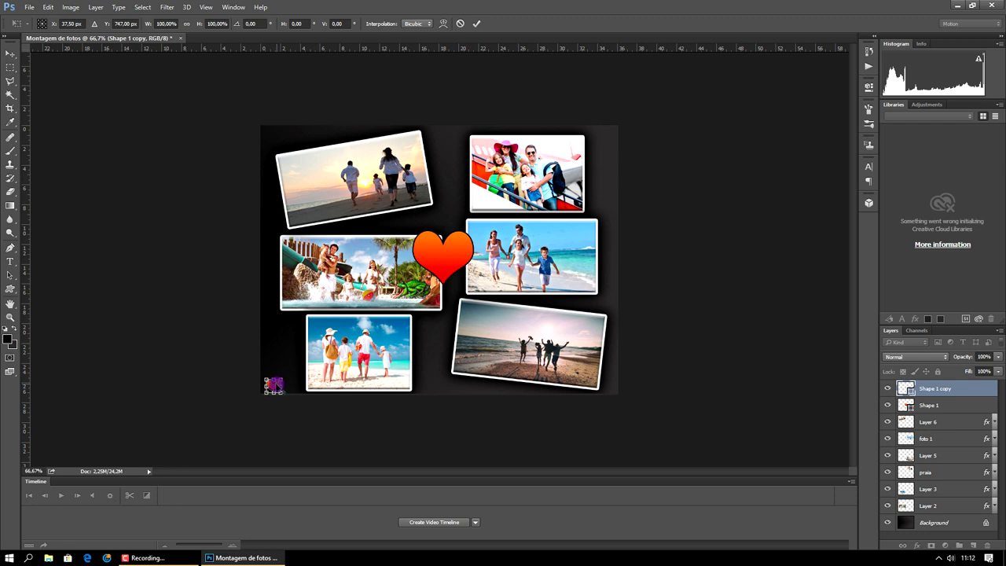
drag(272, 378, 274, 387)
drag(273, 387, 307, 319)
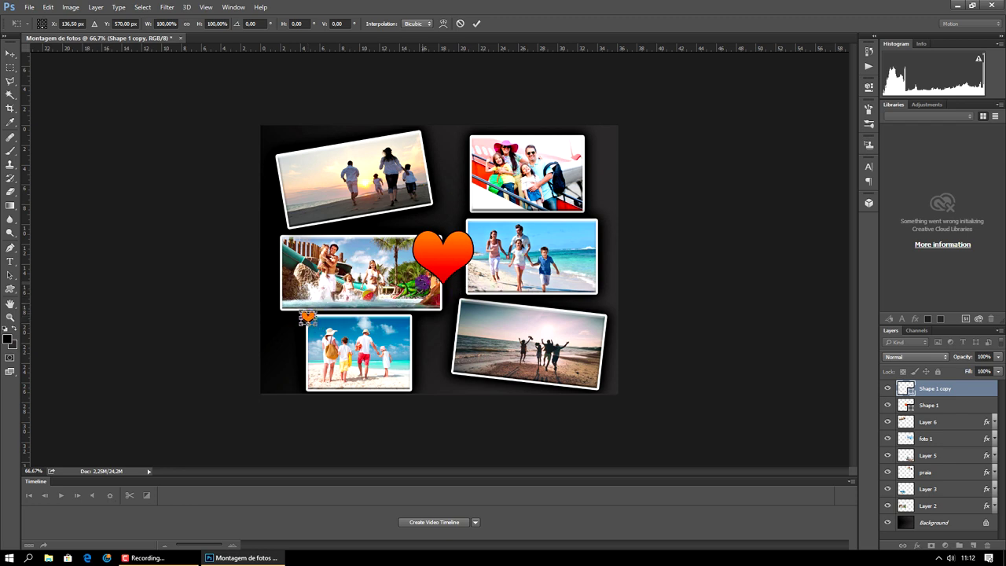
click(476, 24)
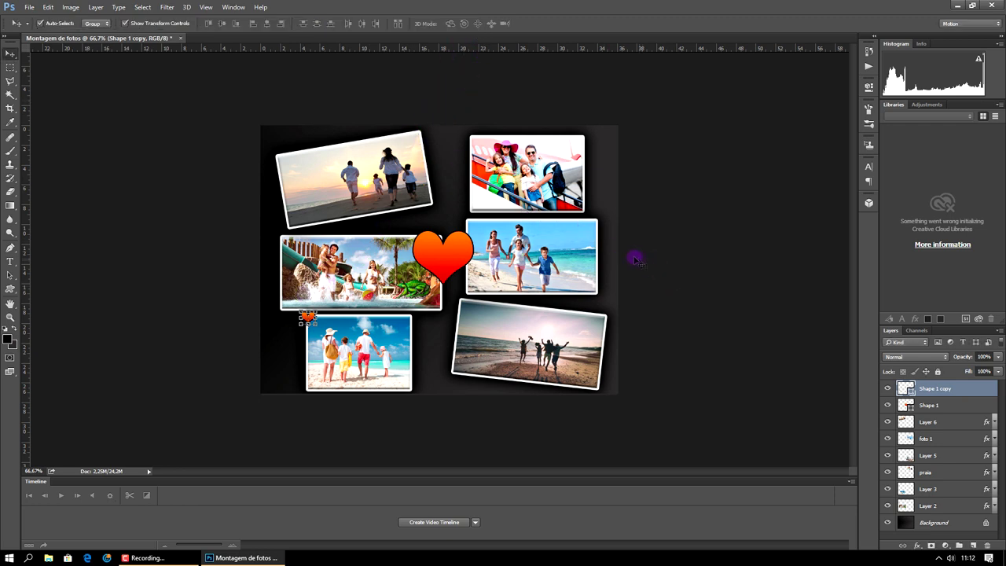
- Duplicate the tiny heart and place the copy at the middle-left photo's corner
key(ctrl+j)
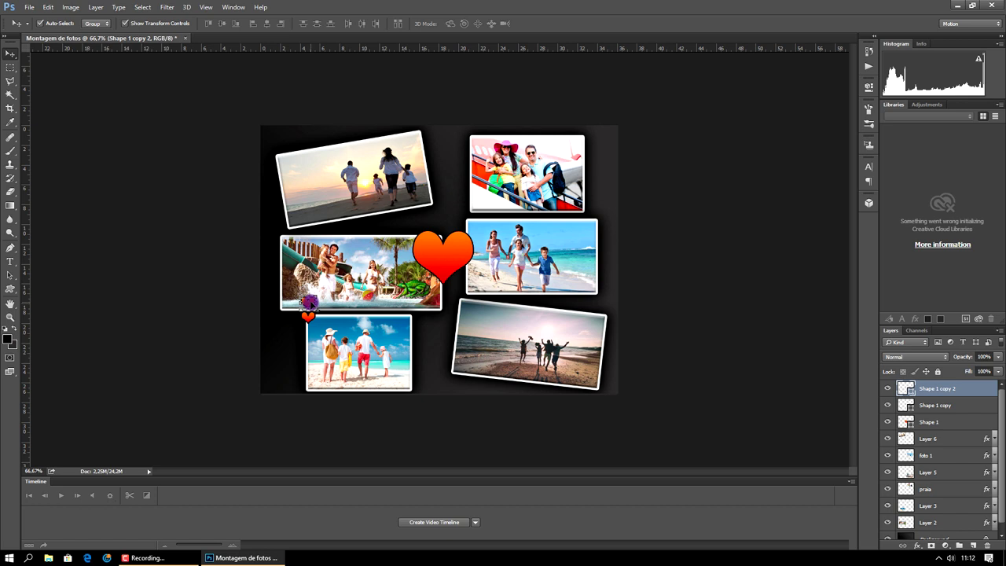
key(ctrl+t)
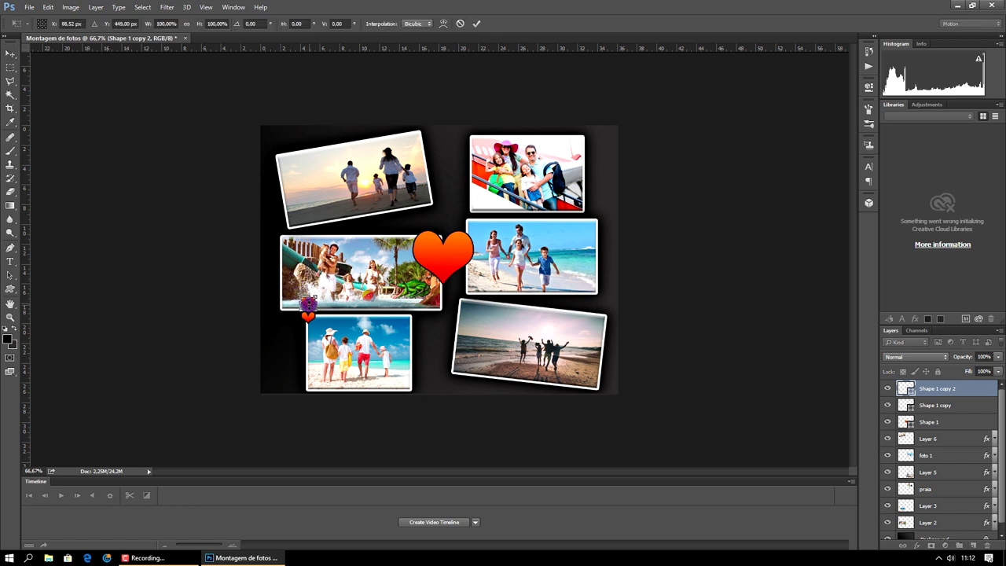
drag(306, 300, 284, 238)
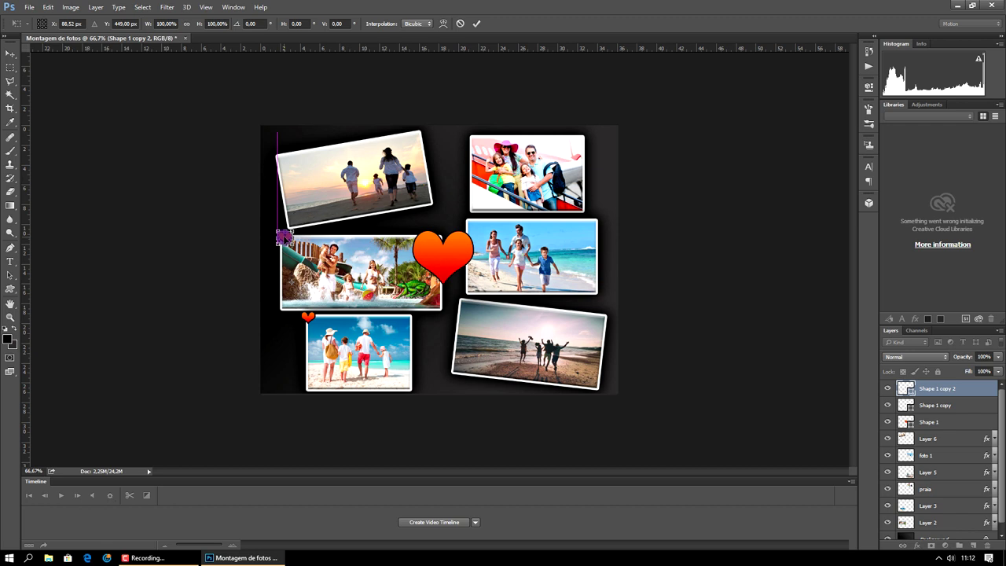
click(476, 24)
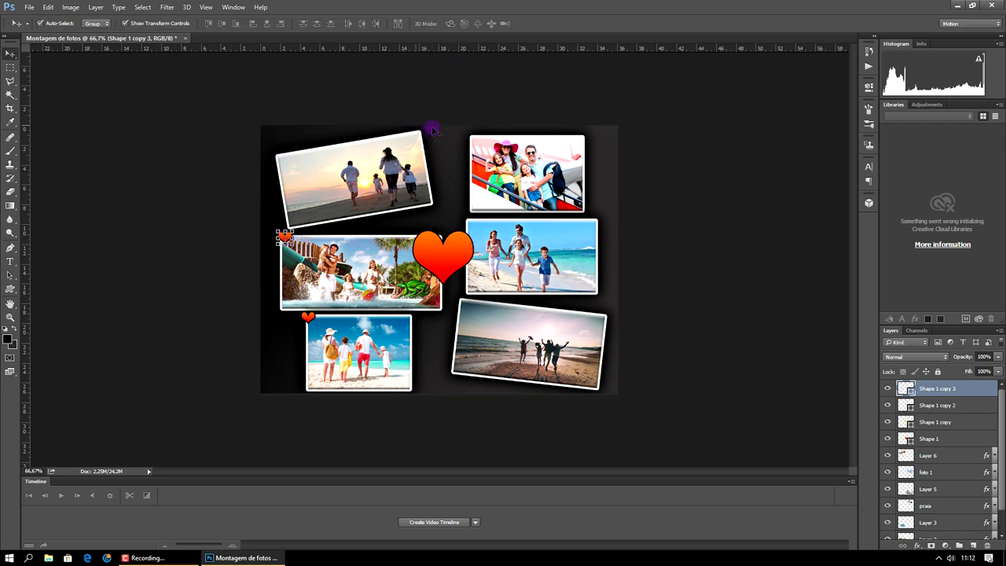
- Select the top-left beach photo, open and cancel its transform, then deselect it
click(343, 193)
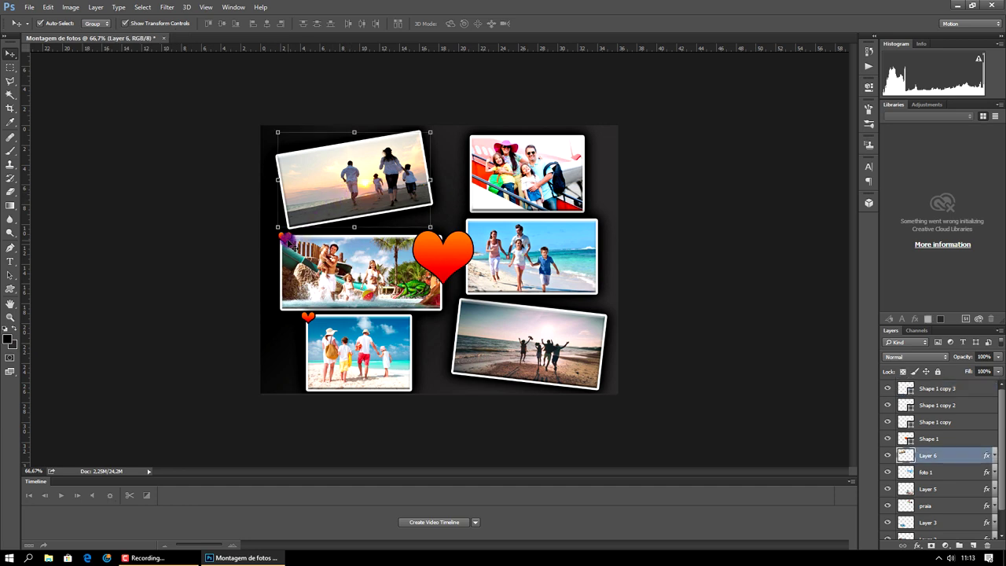
key(ctrl+t)
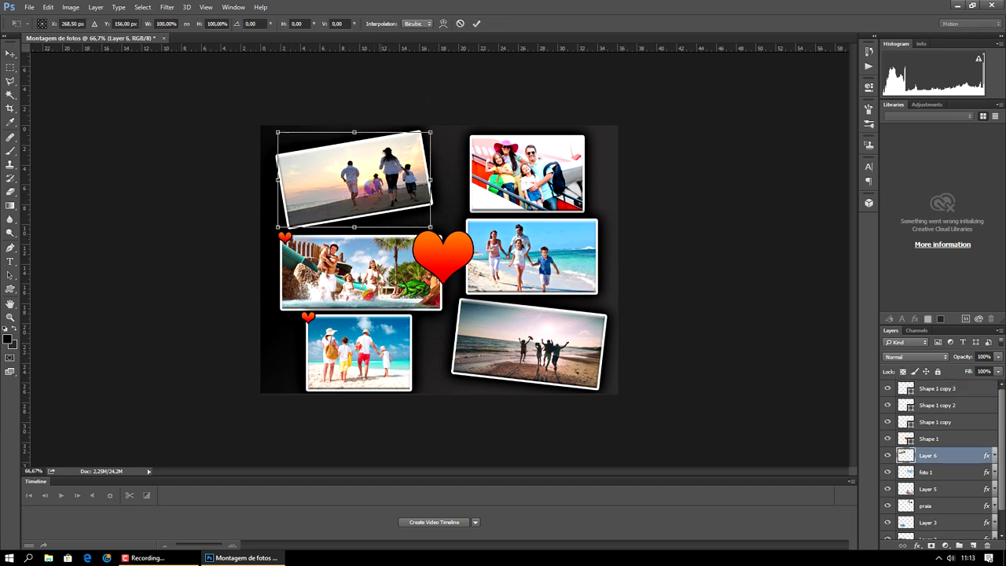
click(476, 24)
key(ctrl+t)
click(462, 24)
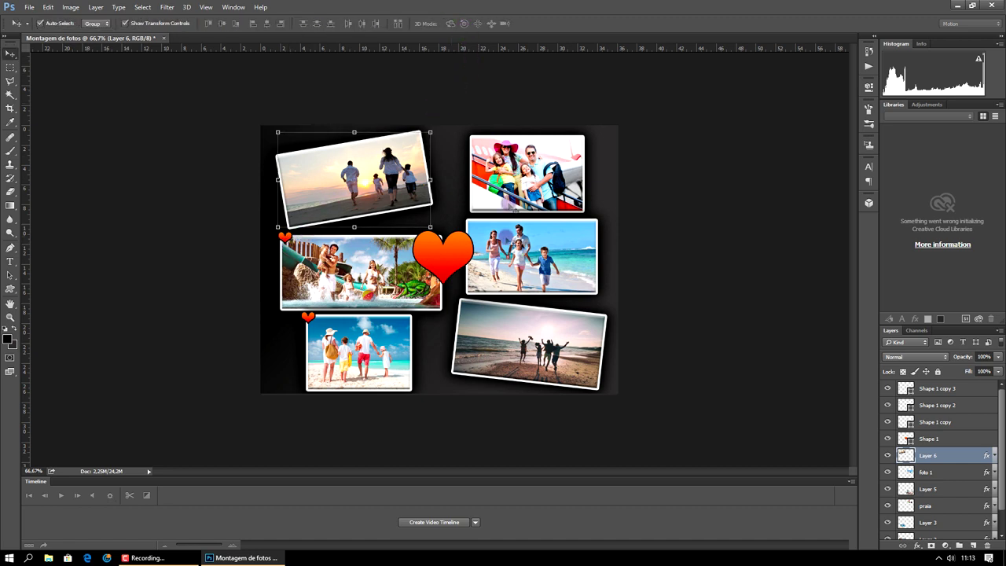
click(225, 261)
- Duplicate the small heart again and move the copy onto the sunset photo's top-left corner
click(284, 239)
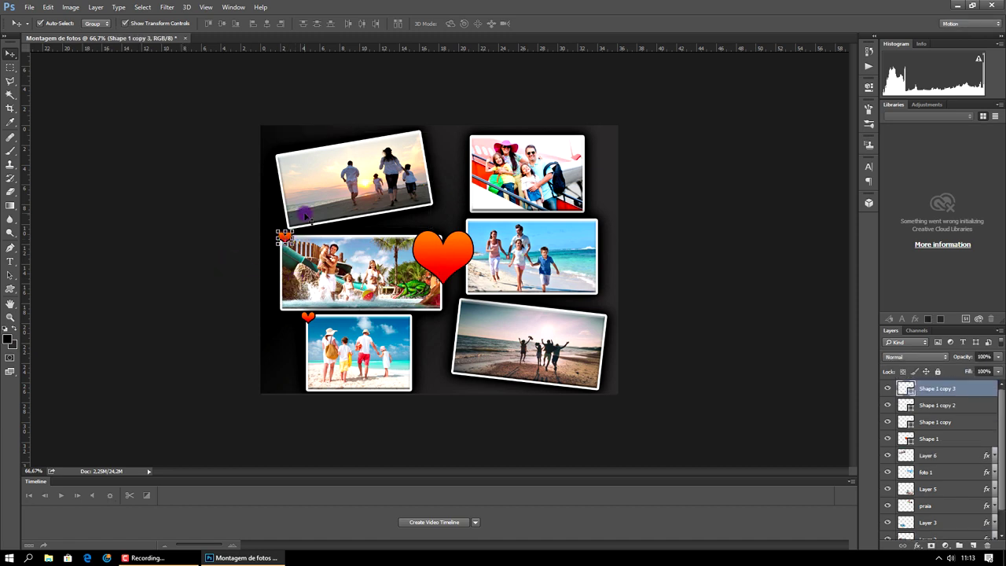
key(ctrl+j)
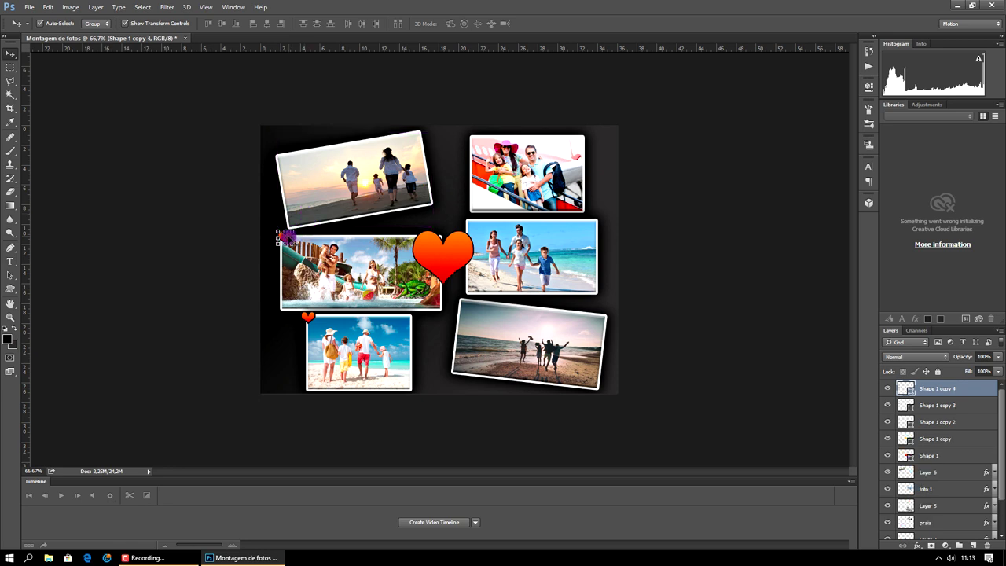
key(ctrl+t)
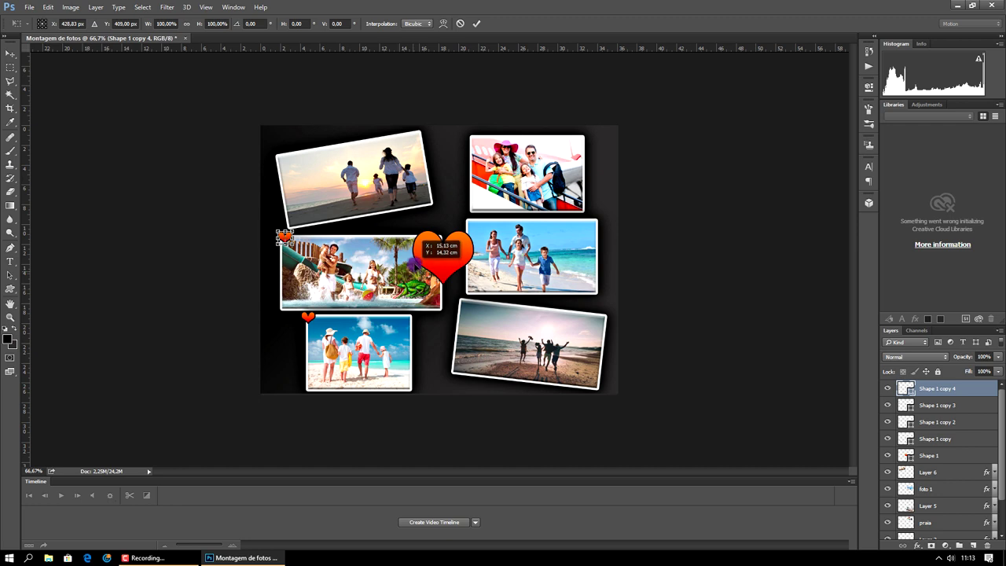
drag(388, 228, 287, 236)
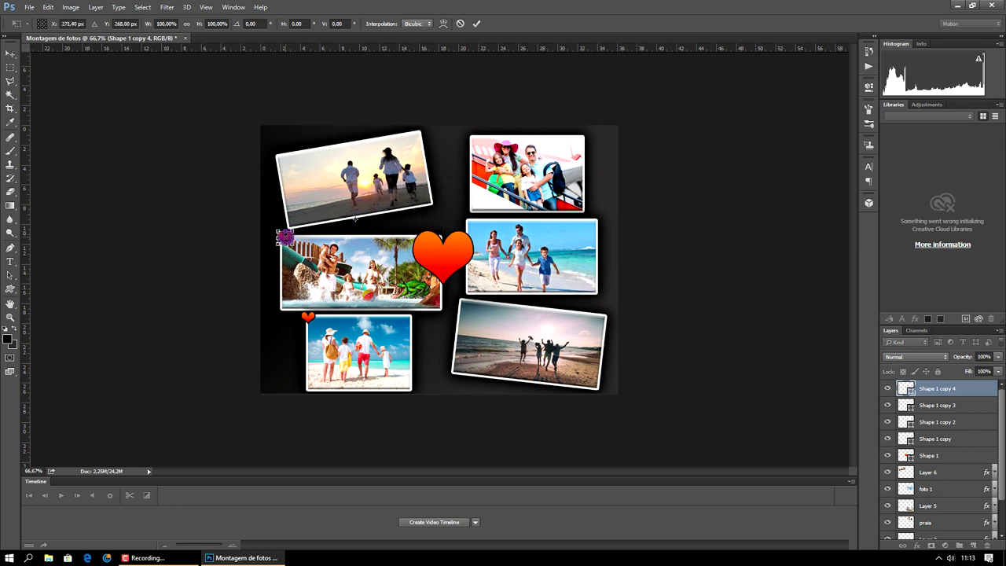
drag(284, 237, 280, 157)
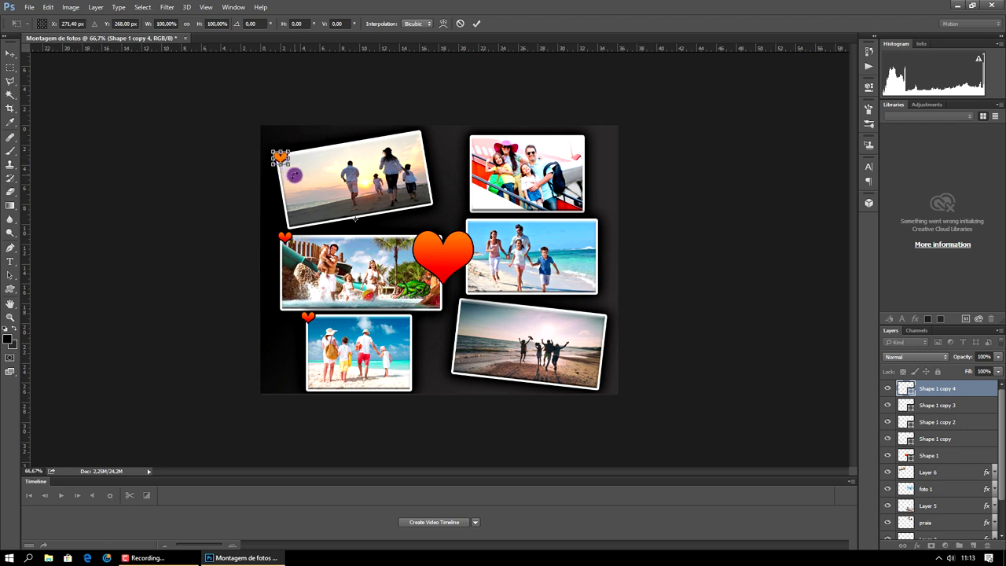
mouse_move(294, 174)
mouse_down()
mouse_move(303, 165)
mouse_move(290, 143)
mouse_up()
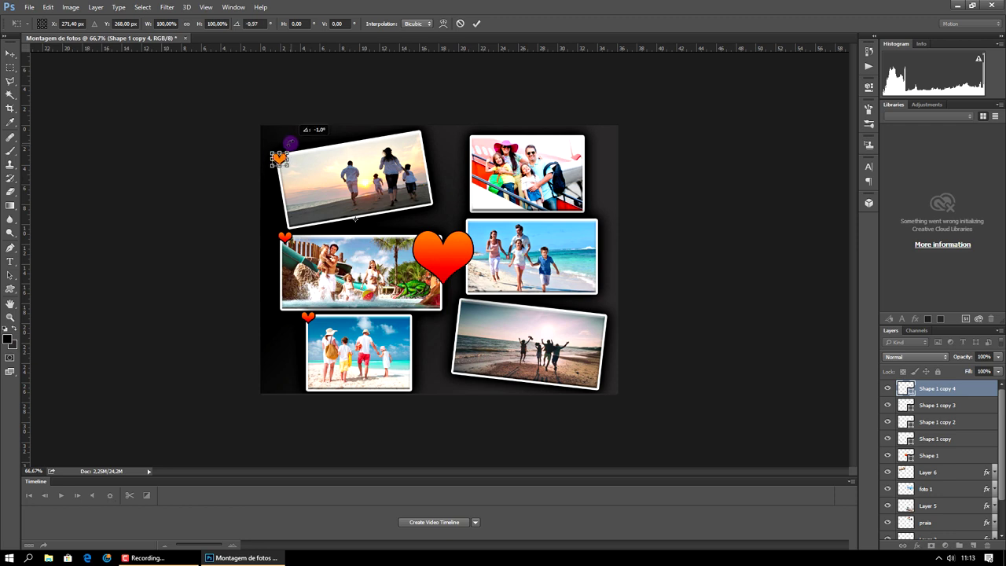
click(475, 23)
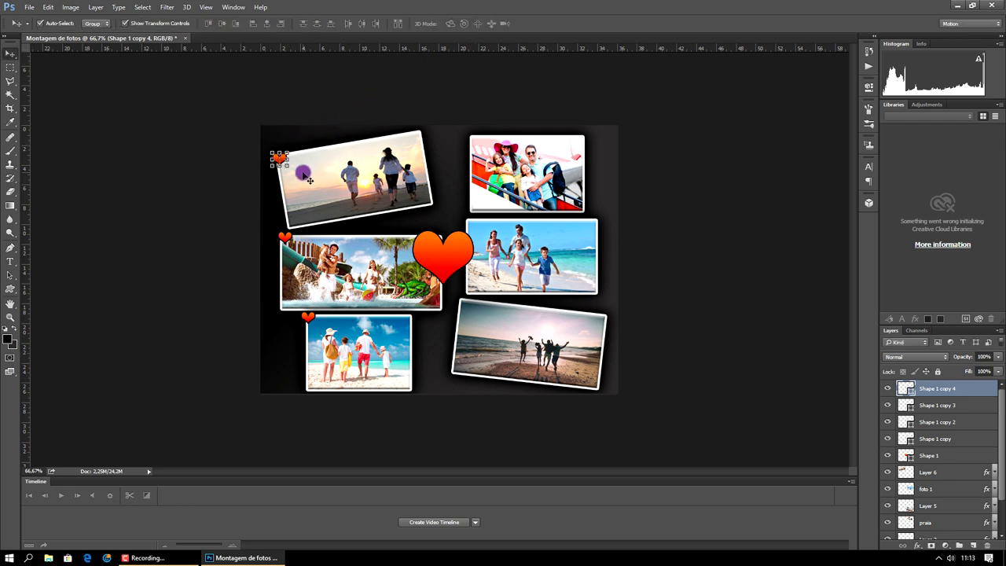
- Tilt that heart copy to -17.62° and deselect it
key(ctrl+t)
drag(295, 169, 302, 165)
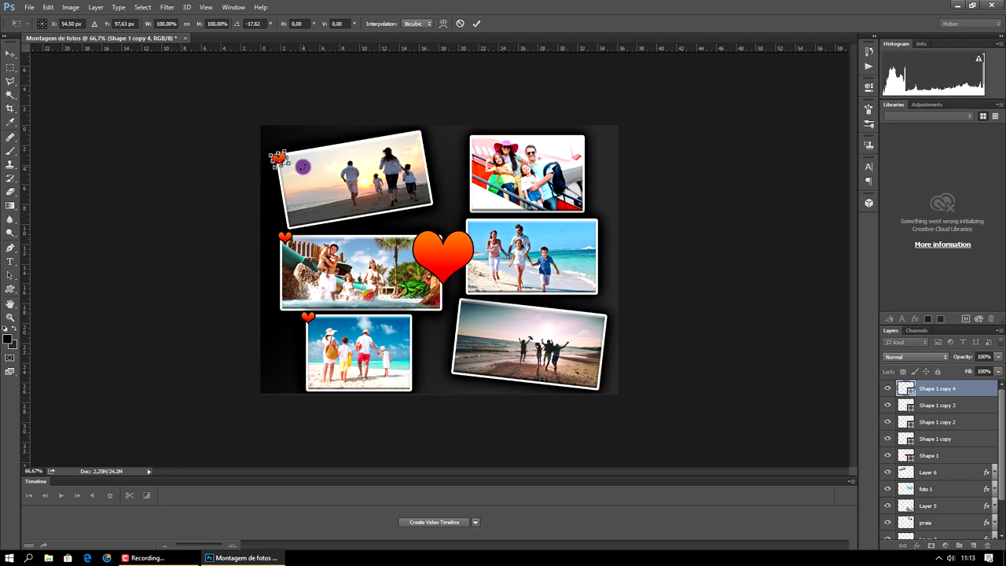
click(475, 23)
click(423, 94)
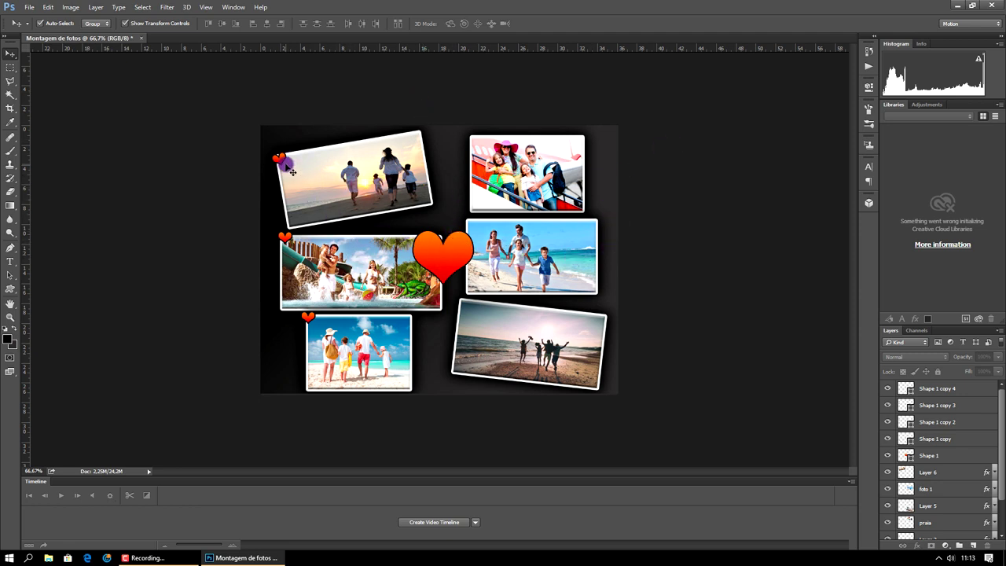
click(440, 265)
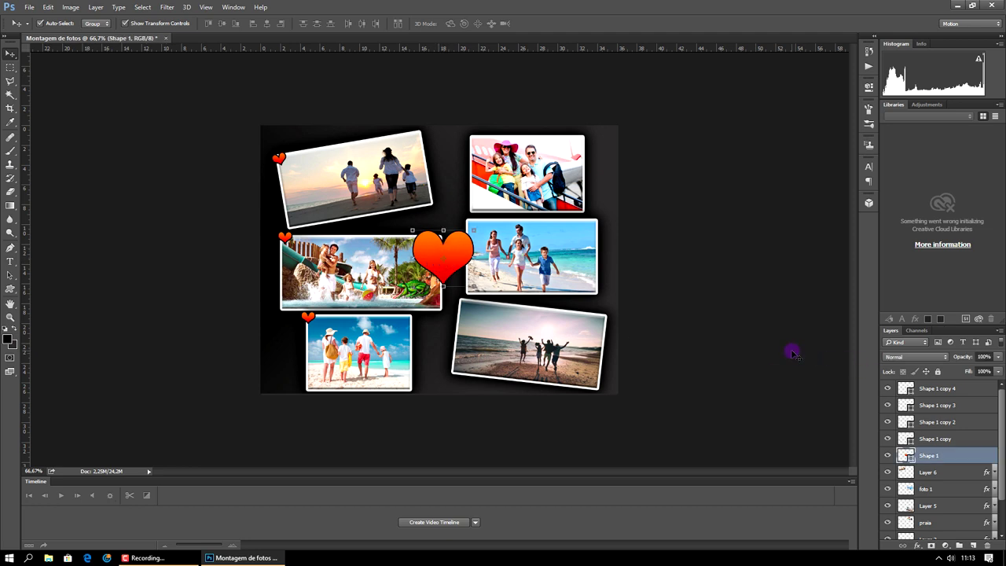
- Set the big heart to 20% opacity, move it beside the top-right photo, and shrink it to about 89%
click(986, 357)
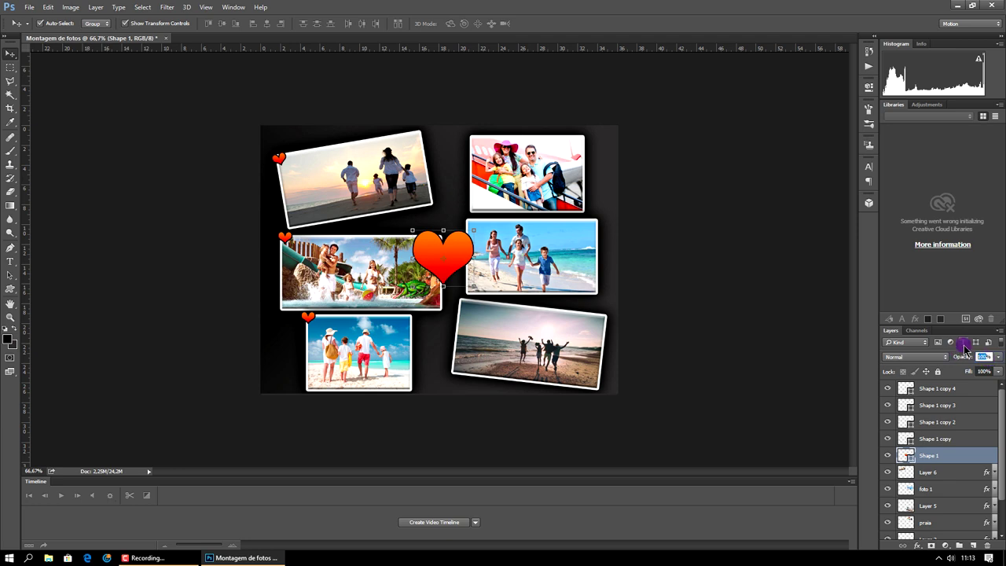
text(20)
key(Return)
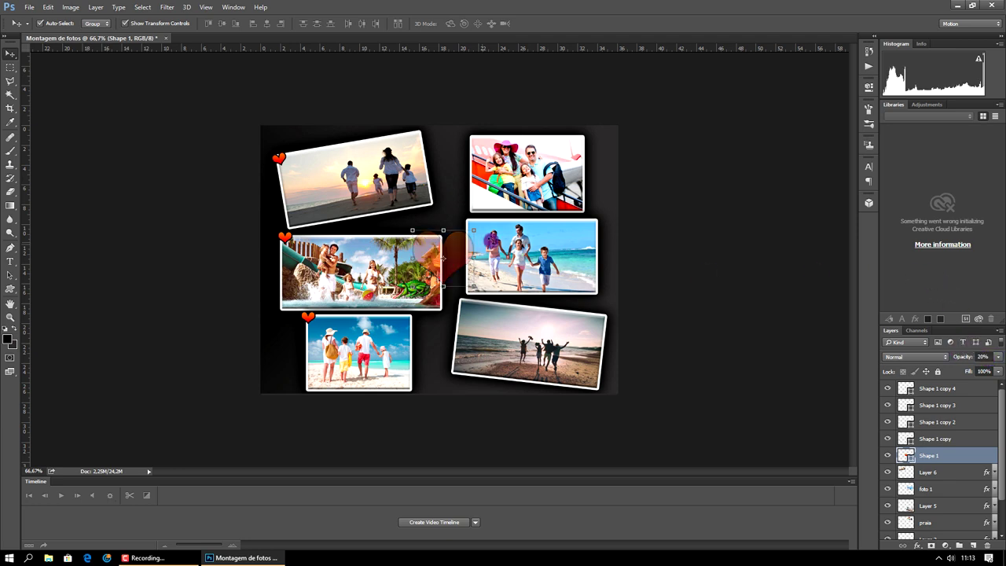
drag(459, 256, 469, 206)
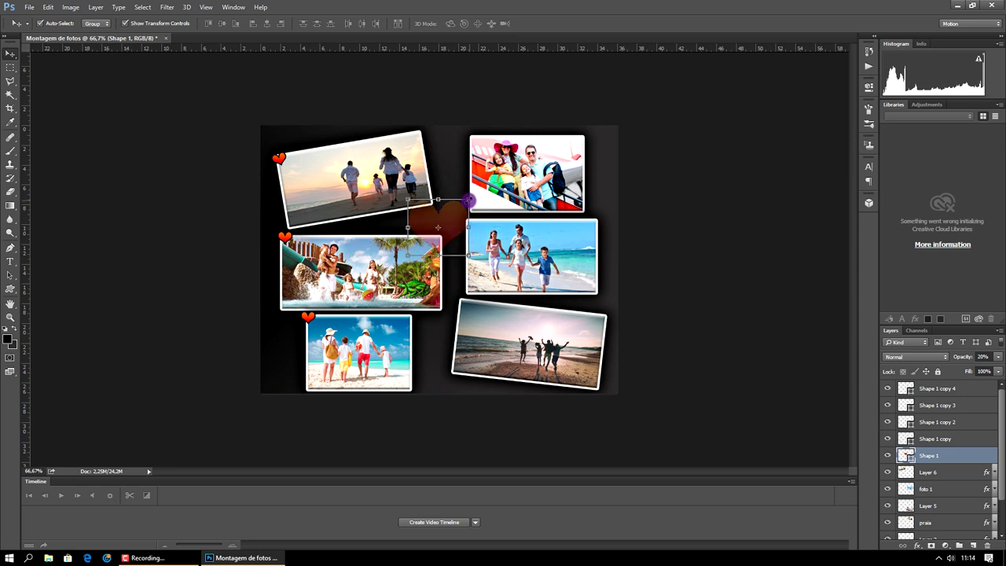
drag(469, 202, 470, 201)
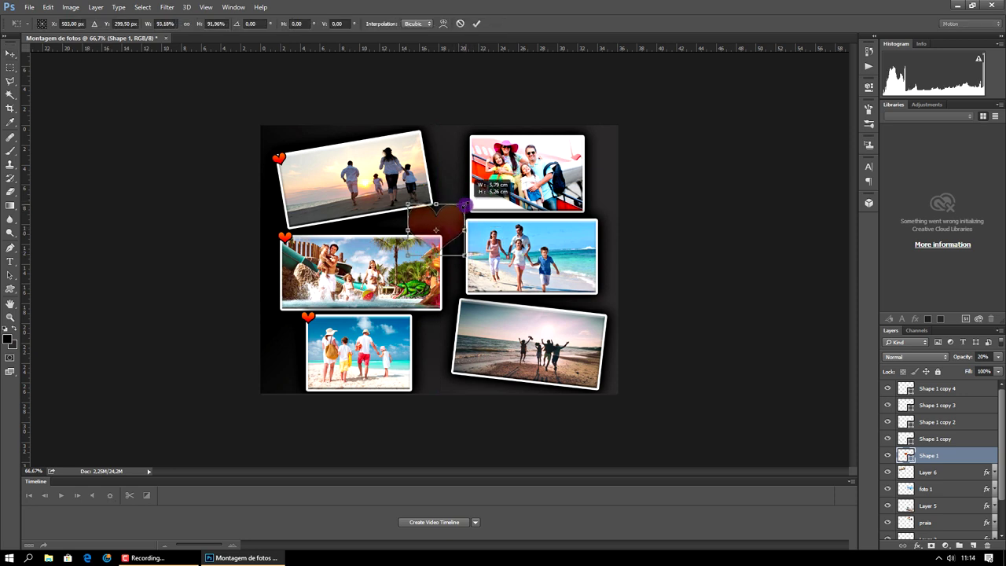
drag(469, 201, 461, 206)
click(478, 24)
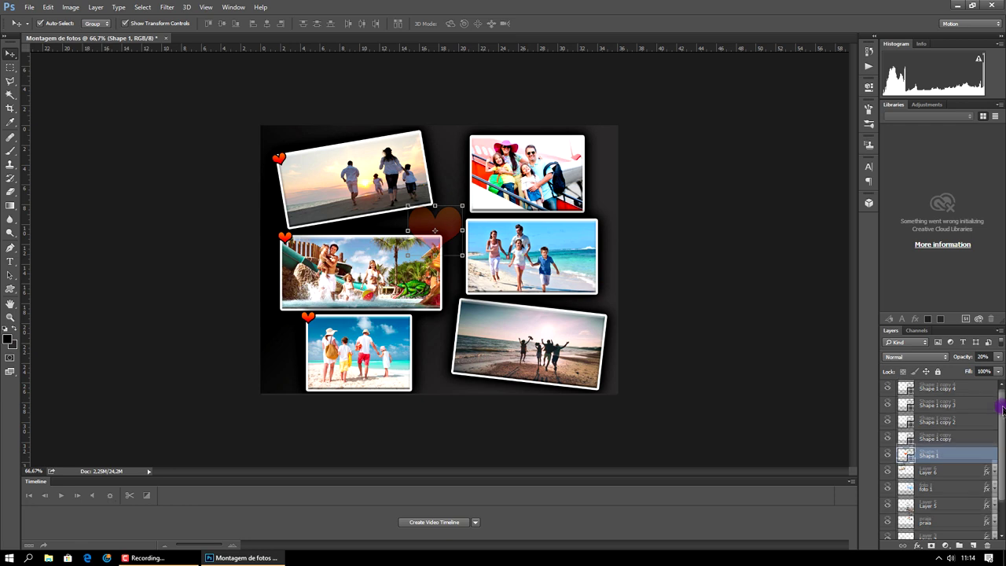
- Move the faint heart layer down to just above Background, behind the photos
drag(1001, 404, 1001, 440)
drag(942, 418, 947, 516)
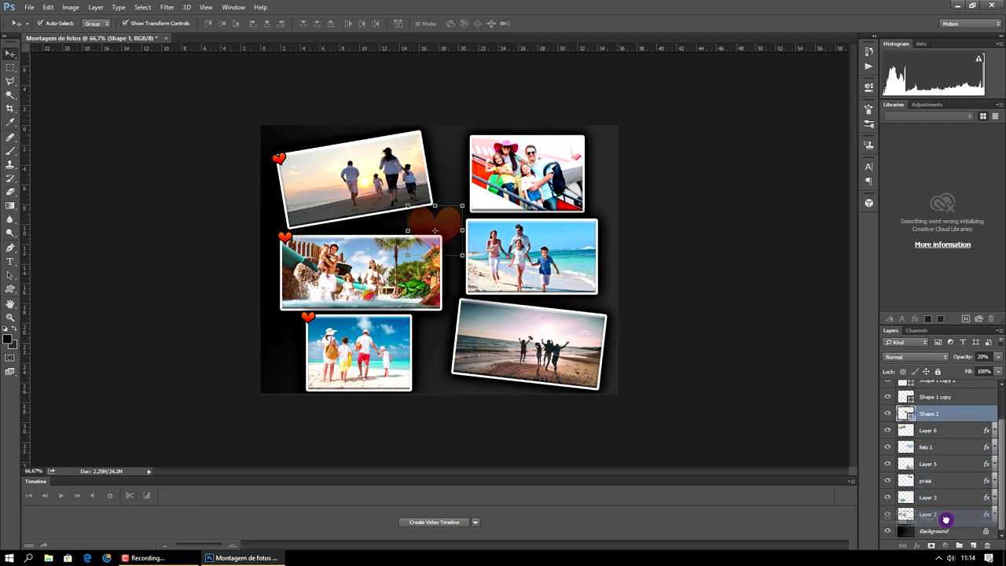
drag(947, 518, 947, 521)
- Alt-drag faint heart copies beside the bottom-right photo, lower-left edge and top-left corner
mouse_move(557, 234)
mouse_down()
mouse_move(459, 231)
mouse_move(458, 357)
mouse_up()
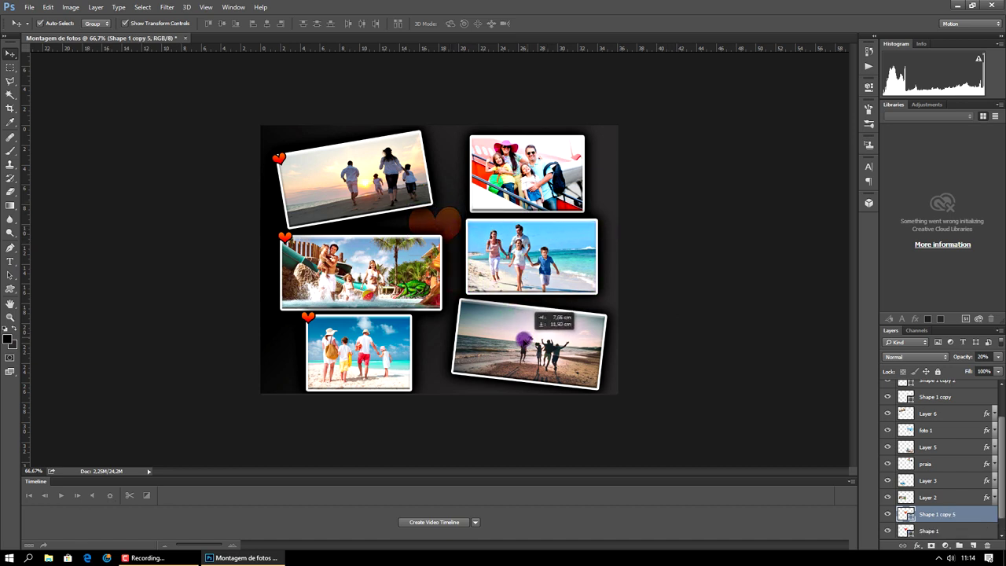
mouse_move(448, 354)
mouse_down()
mouse_move(444, 336)
mouse_move(295, 356)
mouse_up()
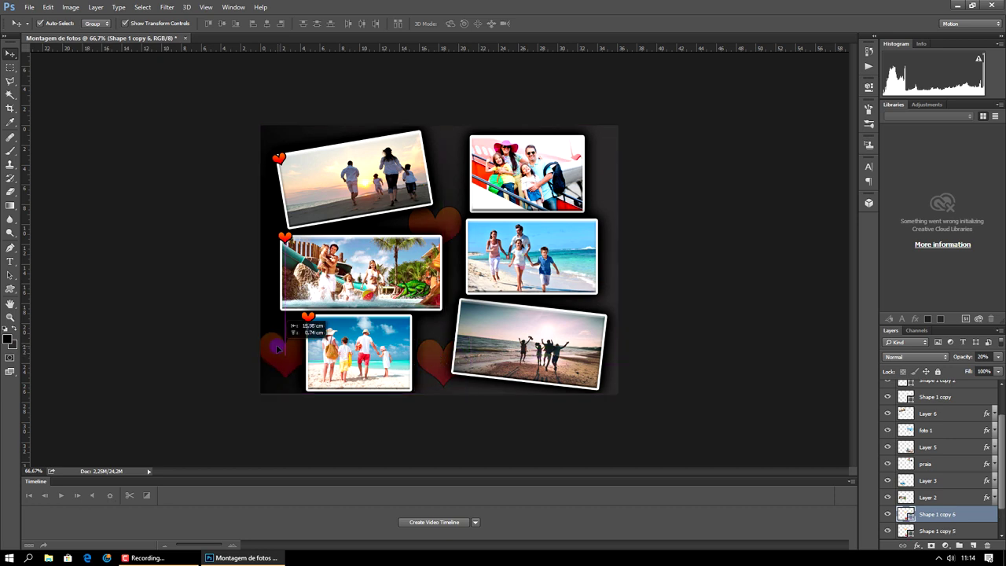
drag(296, 356, 301, 154)
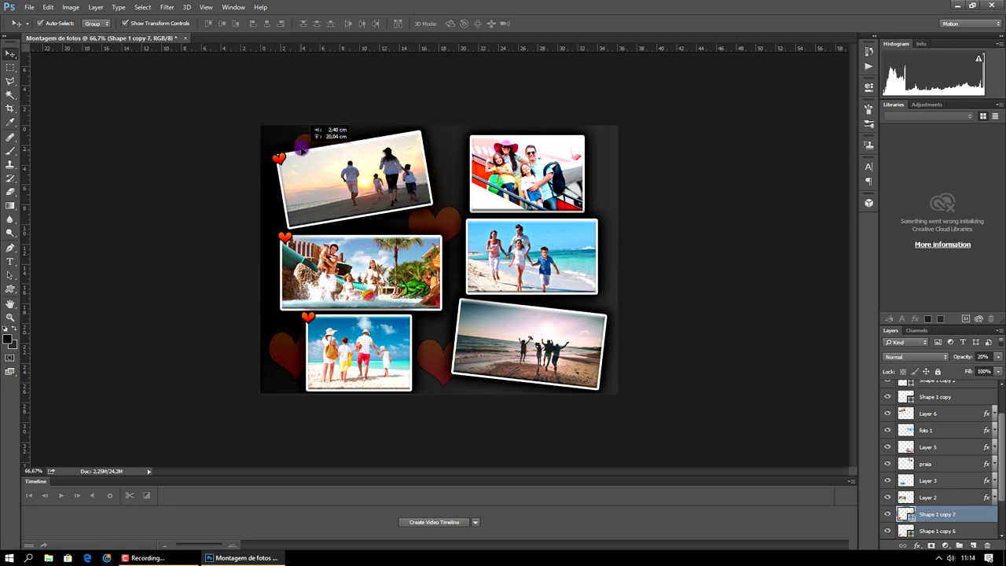
mouse_move(301, 153)
mouse_down()
mouse_move(301, 144)
mouse_move(589, 188)
mouse_up()
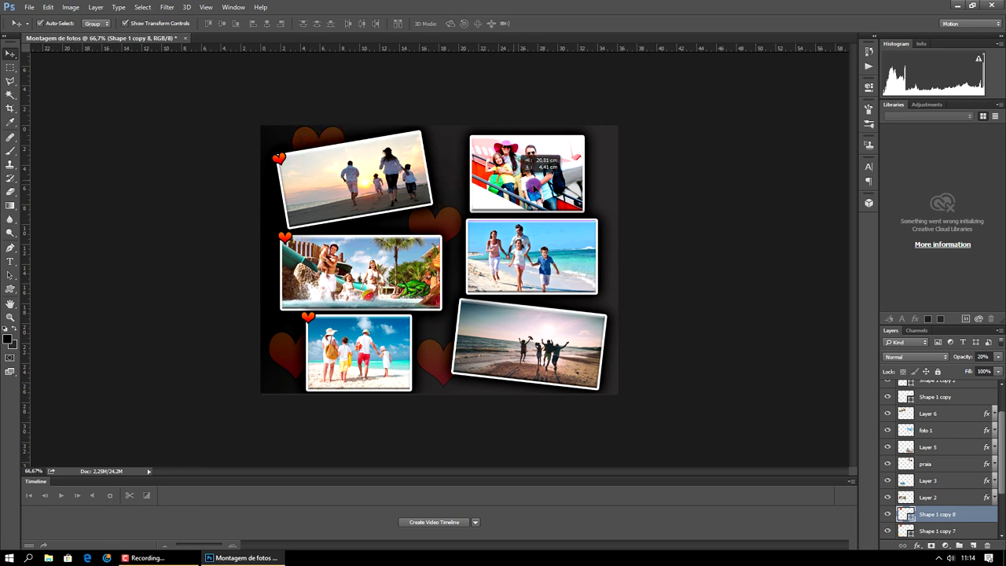
click(683, 206)
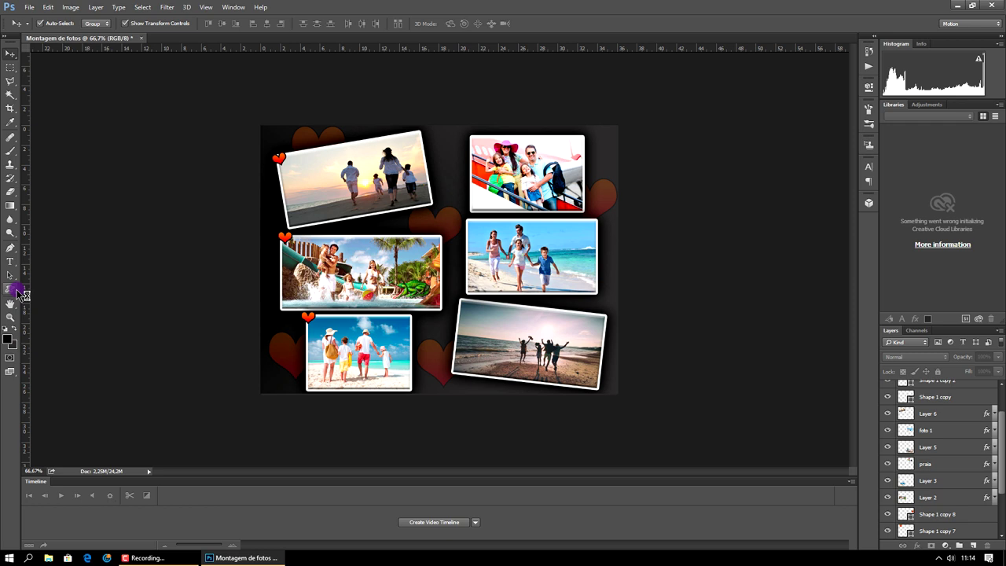
- Select the Custom Shape Tool and replace the Shape picker contents with the All shapes set
click(10, 289)
click(78, 338)
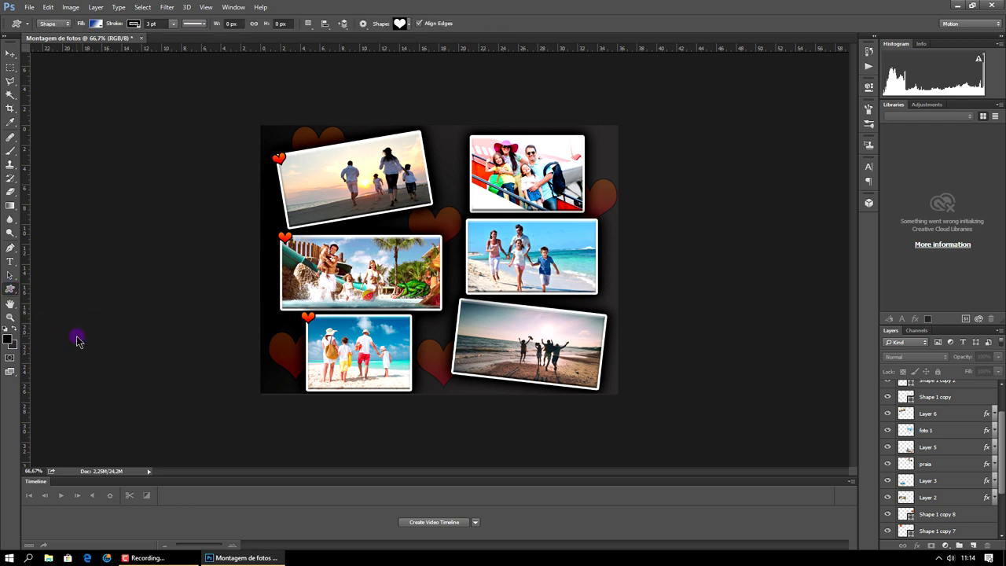
click(407, 25)
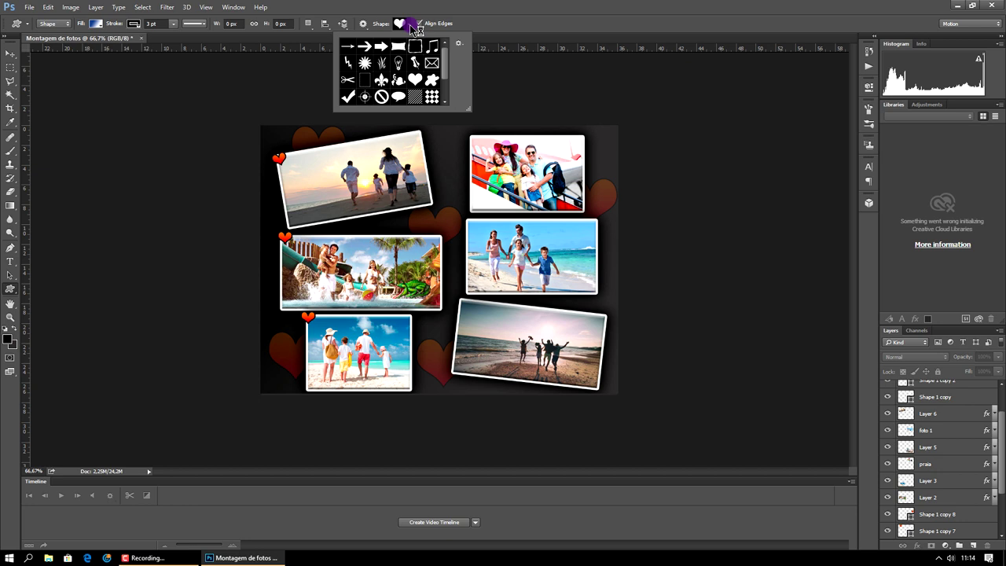
mouse_move(445, 61)
mouse_down()
mouse_move(453, 92)
mouse_move(458, 55)
mouse_up()
click(461, 46)
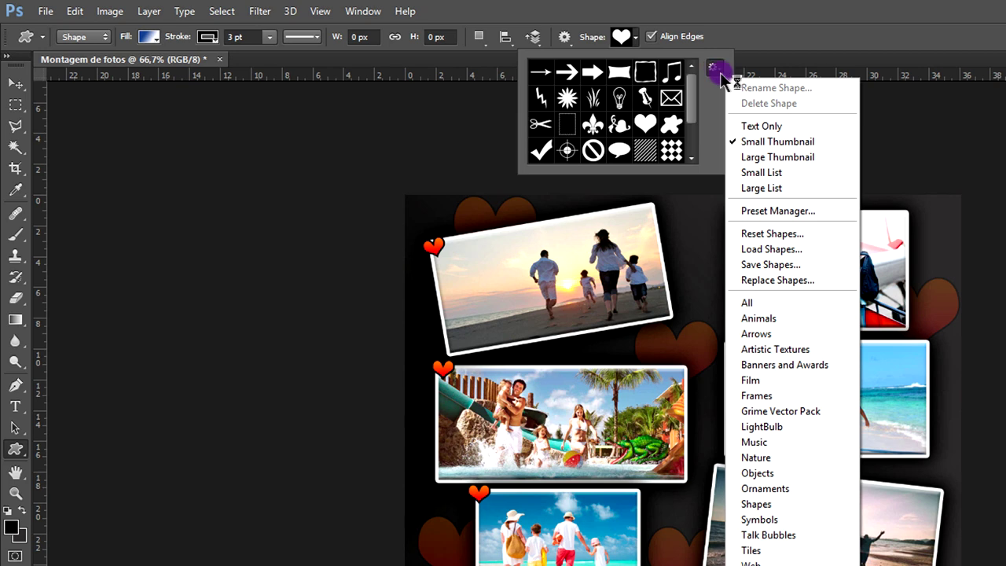
click(753, 305)
click(717, 328)
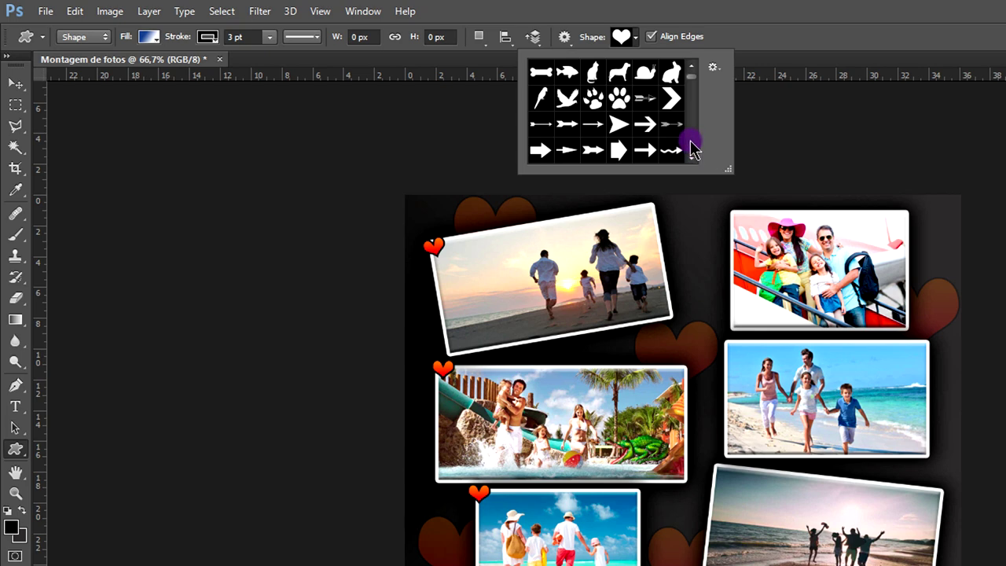
- Scroll through the full shape library and choose the butterfly
scroll(691, 151, down, 1)
scroll(696, 162, down, 1)
scroll(696, 162, down, 1)
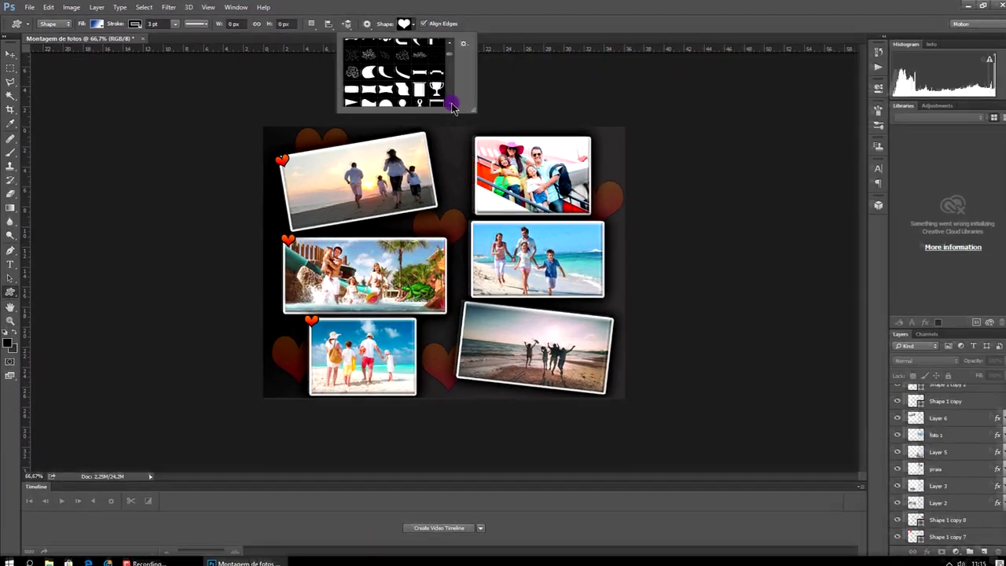
scroll(448, 107, down, 1)
scroll(448, 108, down, 1)
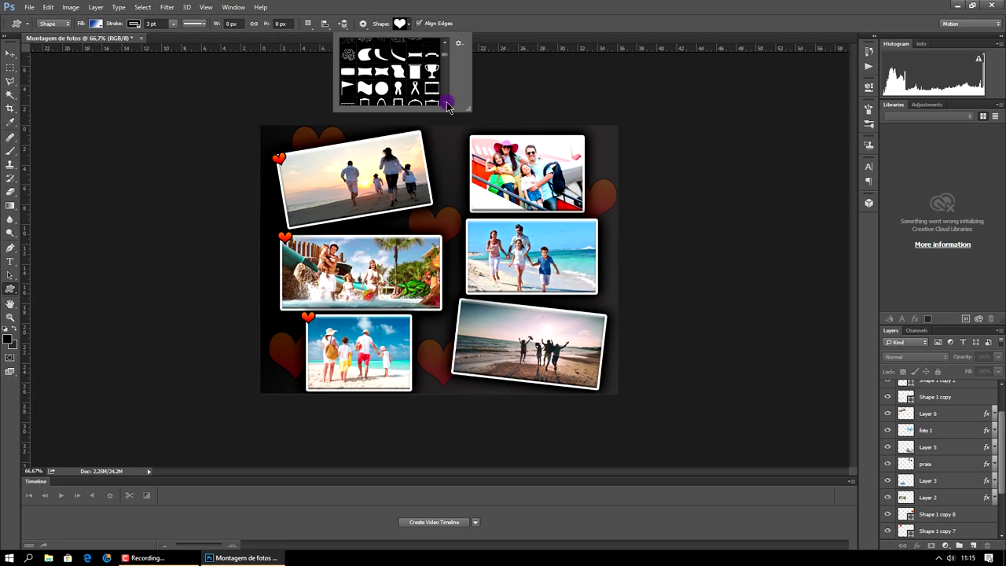
scroll(448, 108, down, 1)
scroll(448, 107, down, 1)
scroll(448, 107, down, 2)
scroll(448, 108, down, 1)
scroll(448, 107, down, 2)
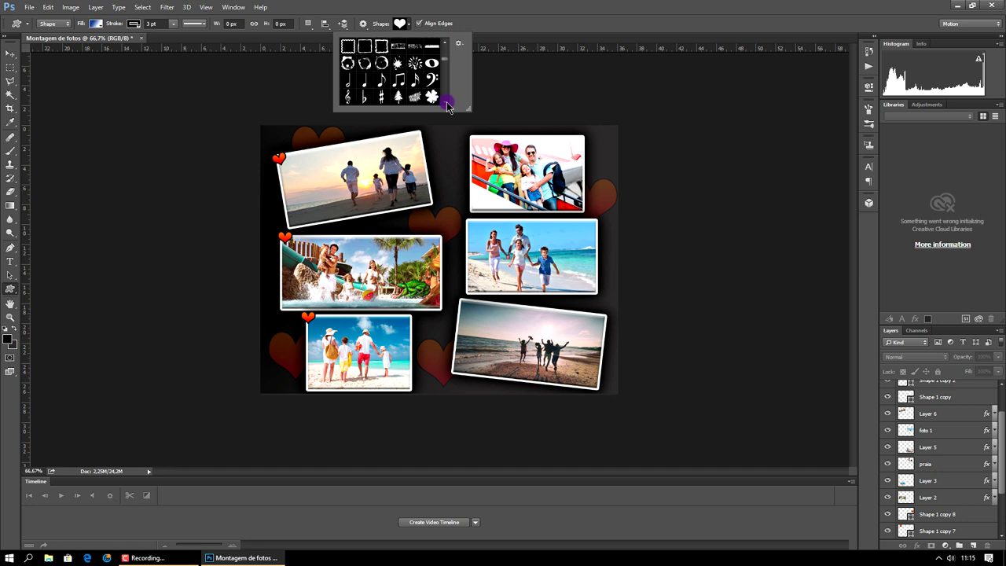
scroll(448, 107, down, 1)
scroll(449, 108, down, 2)
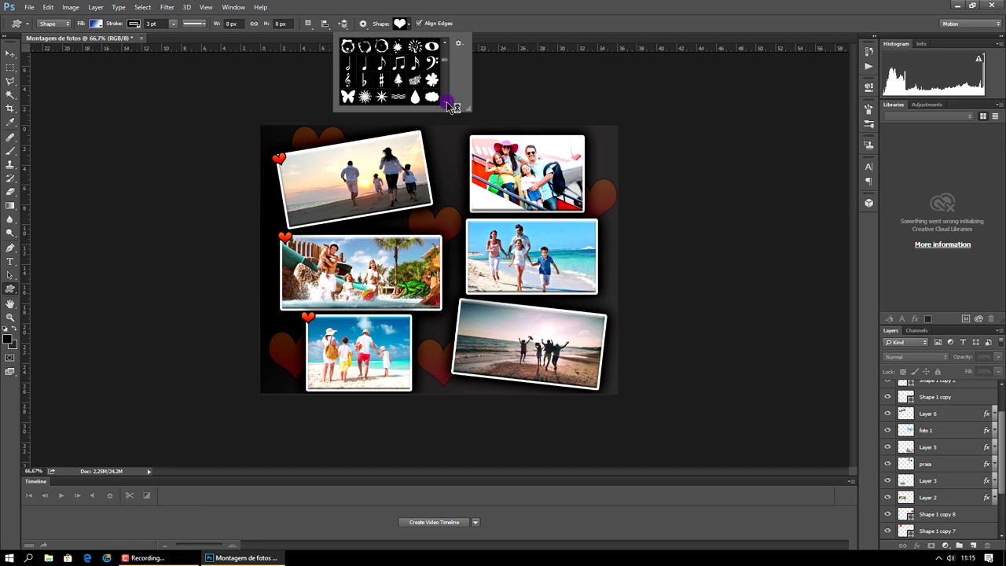
scroll(450, 108, down, 1)
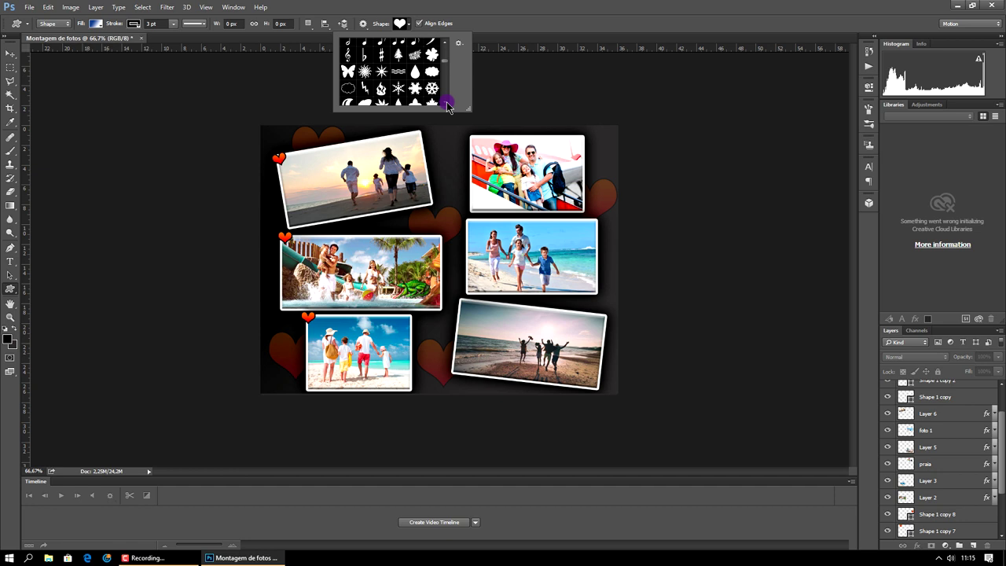
click(349, 71)
- Draw a butterfly over the top-left photo and set its gradient's left stop to magenta
mouse_move(351, 148)
mouse_down()
mouse_move(398, 167)
mouse_move(414, 188)
mouse_up()
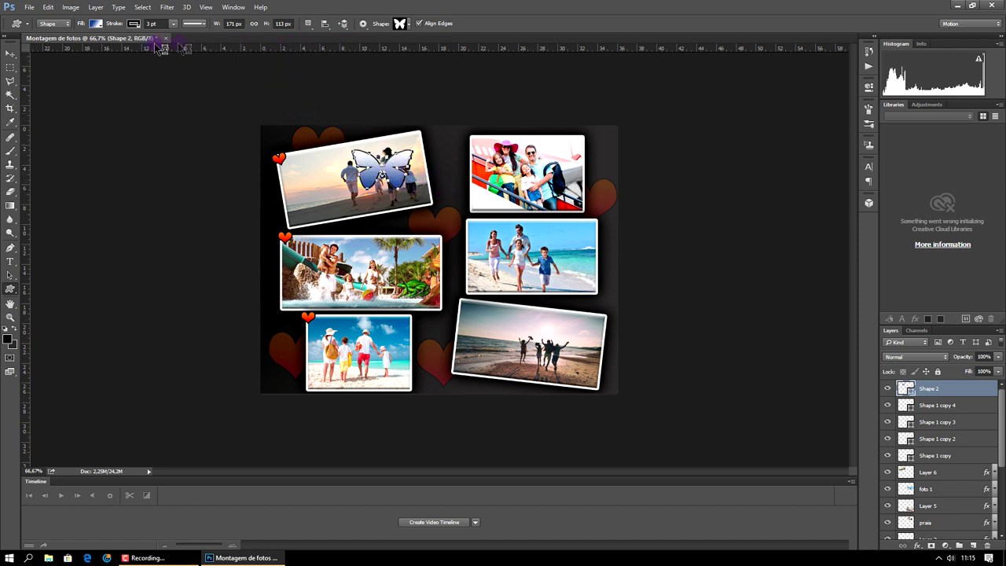
click(96, 24)
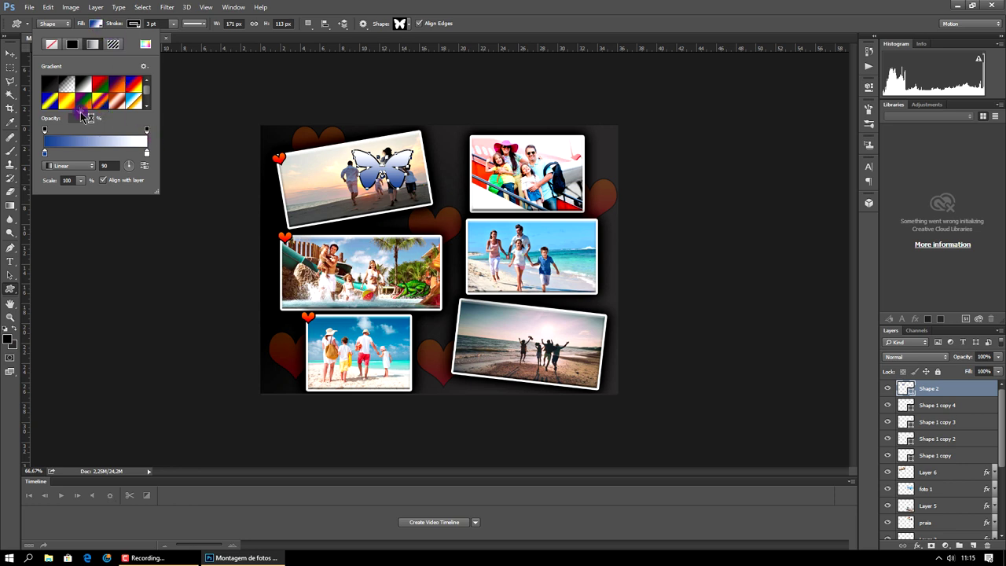
double_click(47, 156)
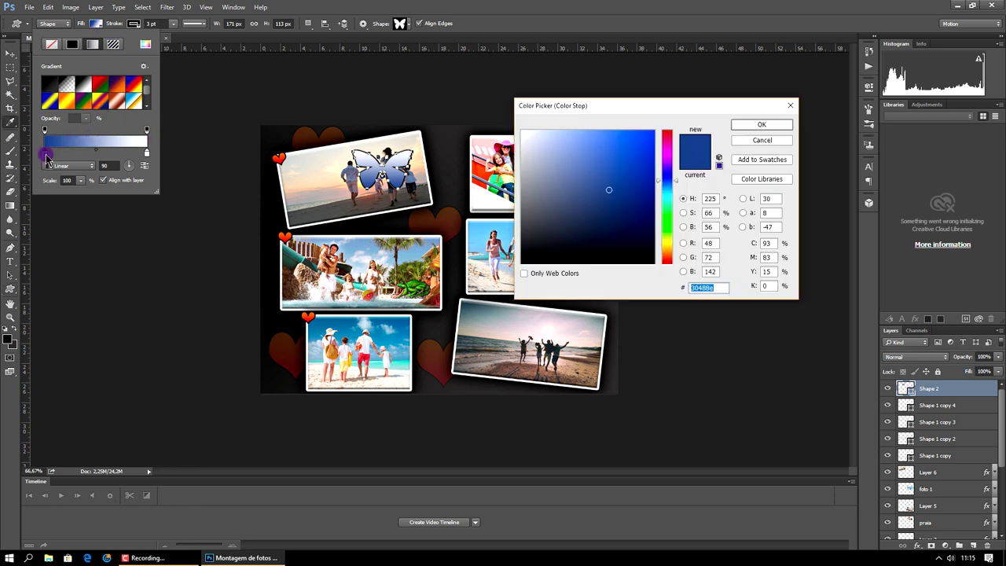
click(667, 156)
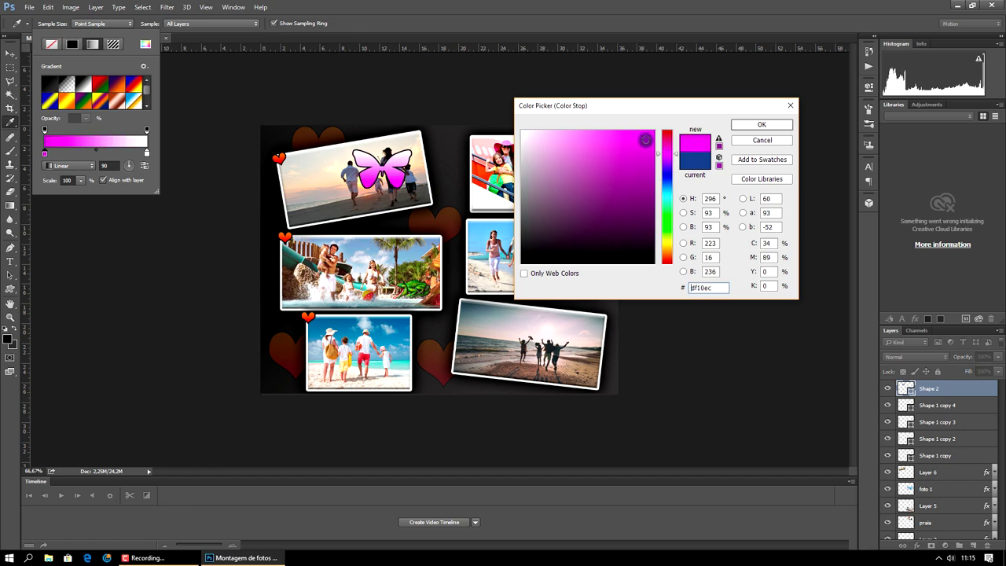
click(759, 124)
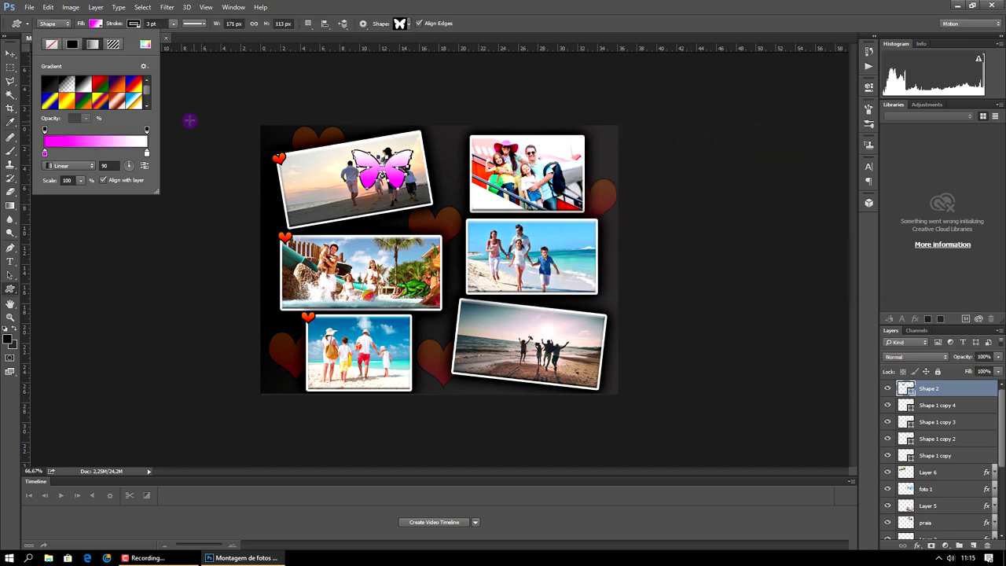
- Set the butterfly gradient's right stop to deep purple #4410ac
double_click(146, 155)
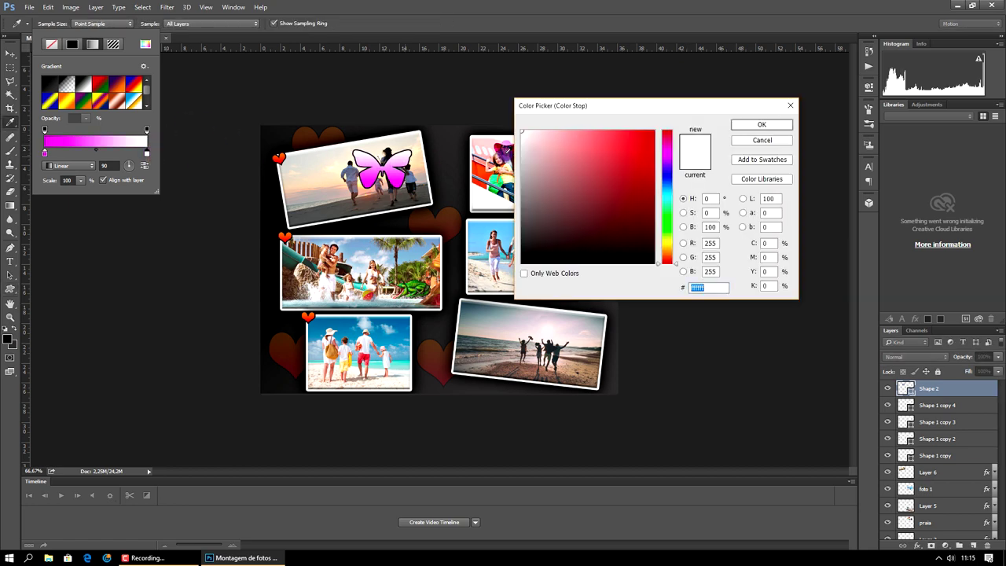
click(668, 167)
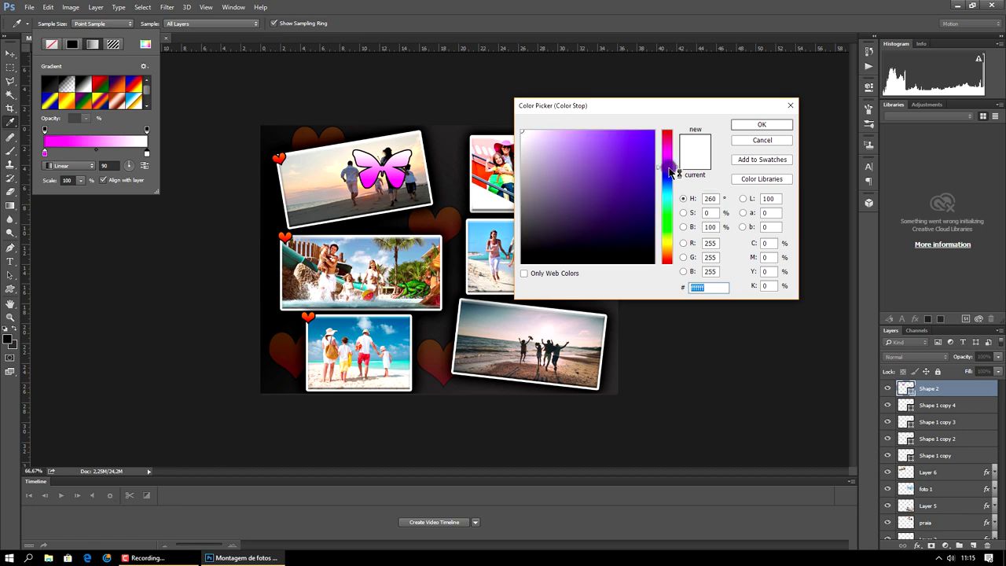
click(641, 173)
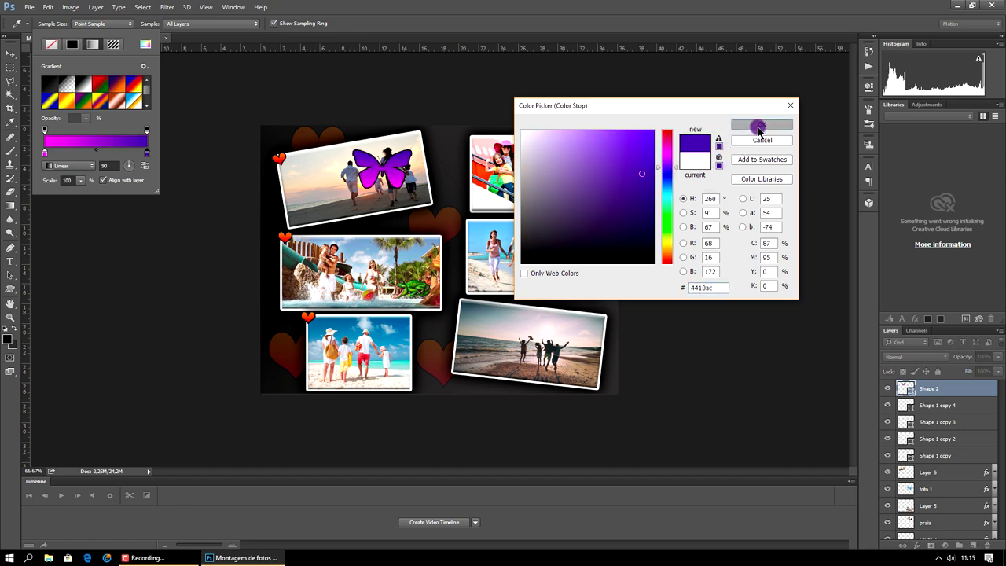
click(759, 126)
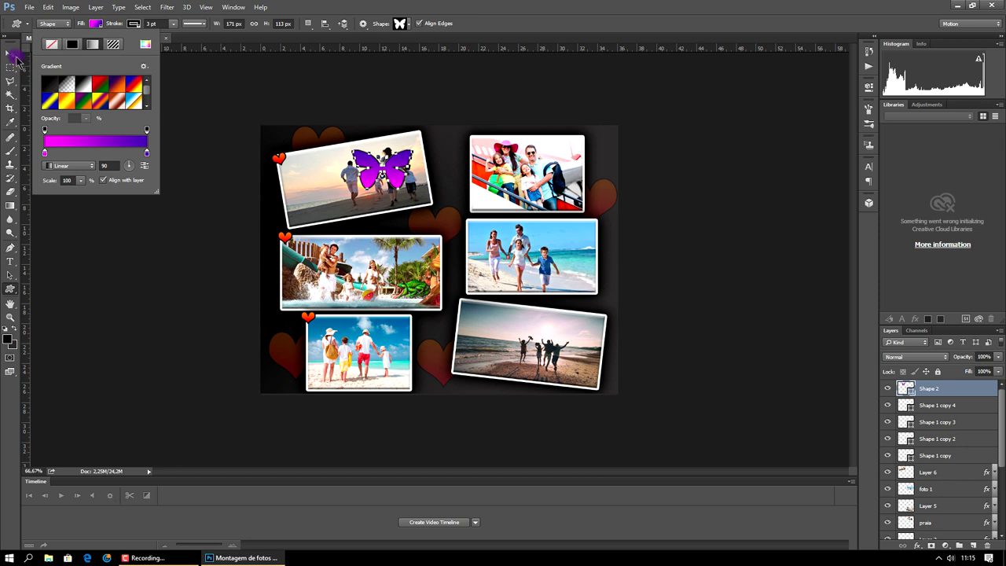
key(v)
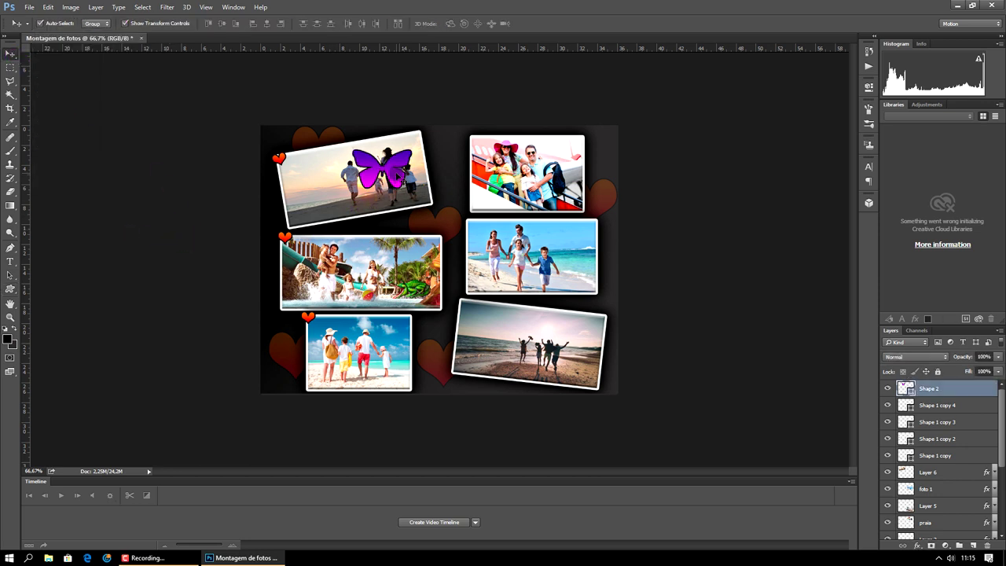
- Center the butterfly between the photos, enlarge it to about 132%, and nudge a heart higher
mouse_move(396, 179)
mouse_down()
mouse_move(473, 232)
mouse_move(451, 259)
mouse_move(476, 229)
mouse_up()
key(ctrl+t)
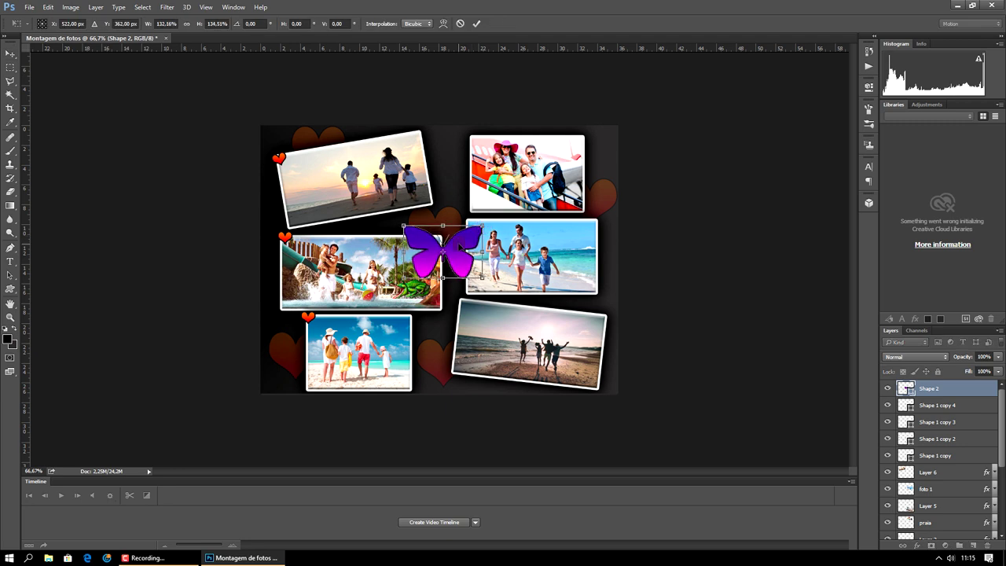
click(476, 23)
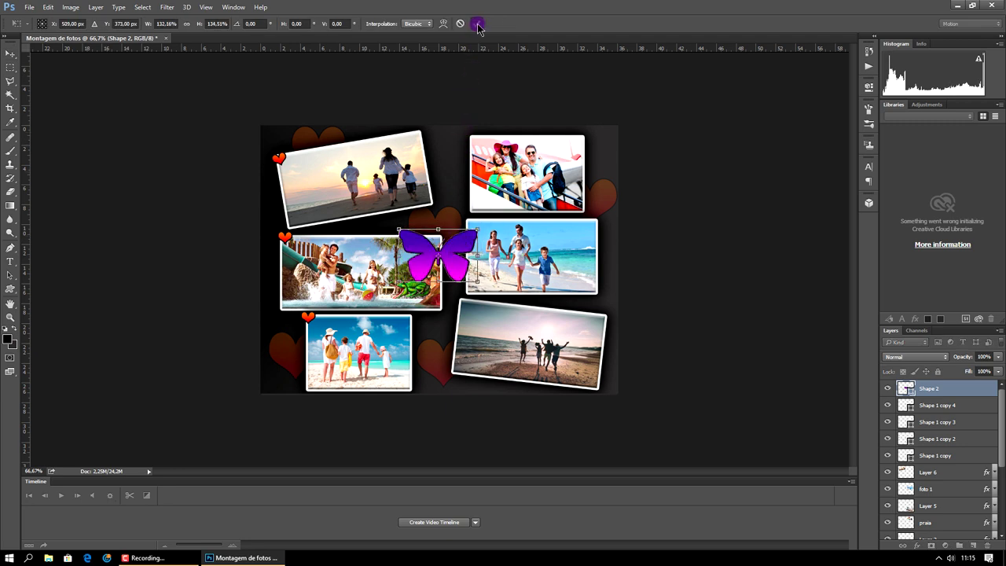
drag(445, 214, 445, 202)
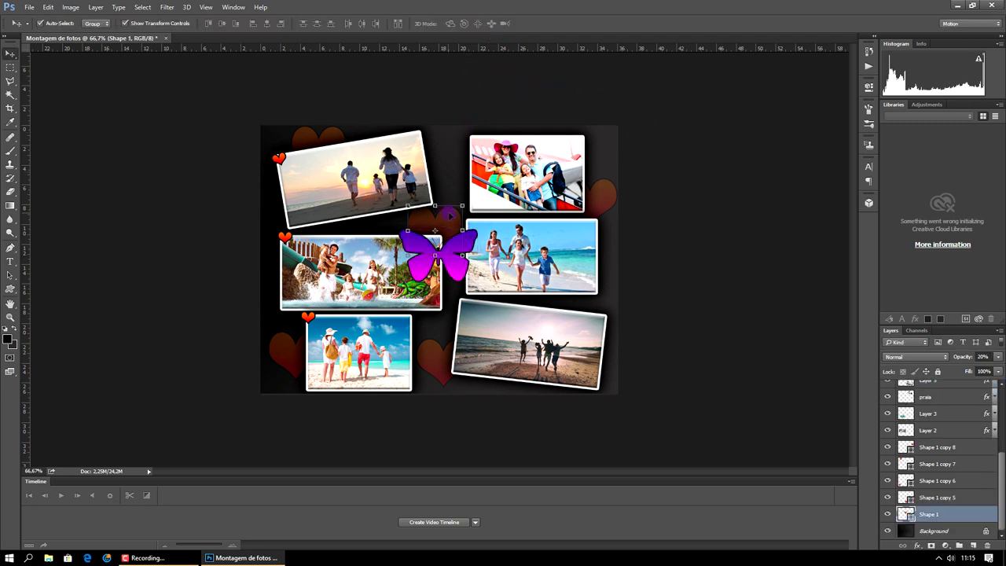
click(705, 189)
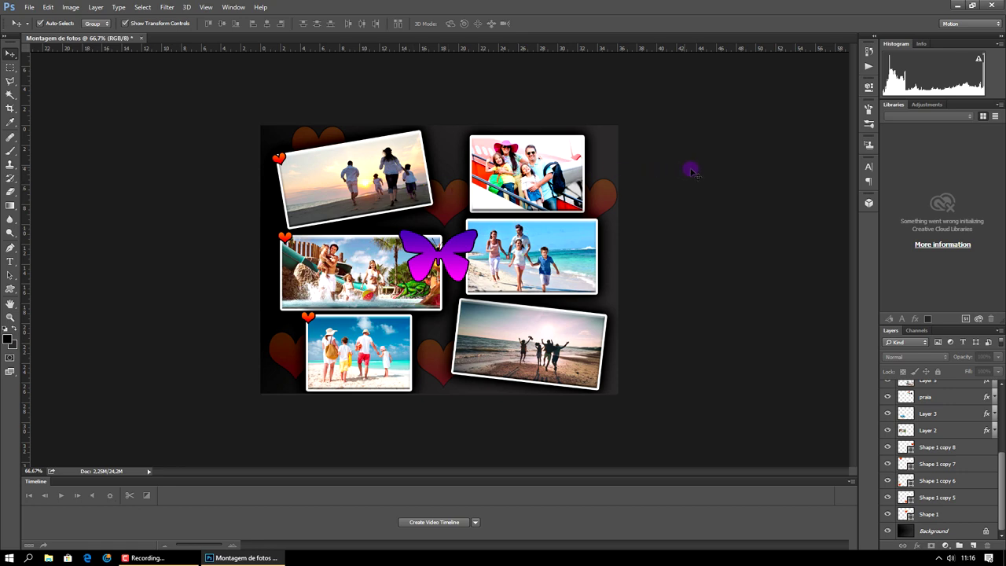
click(28, 8)
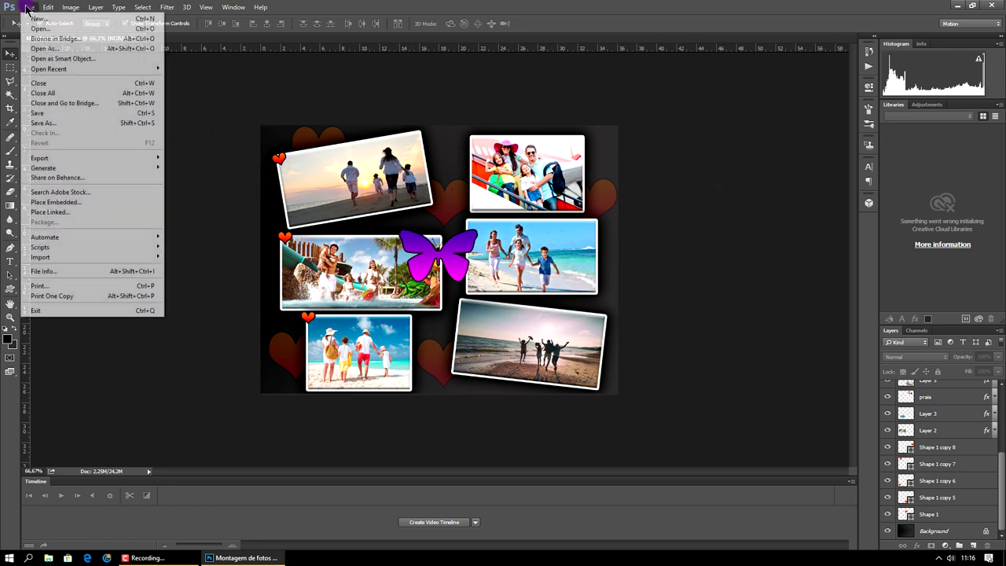
- Save the montage as Montagem de fotos.psd with Maximize Compatibility
click(42, 122)
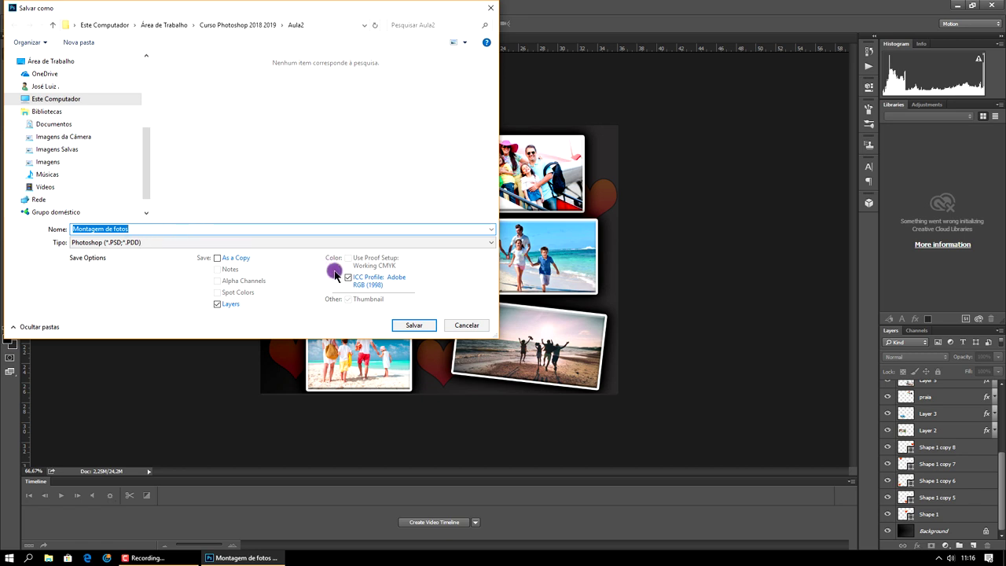
click(416, 325)
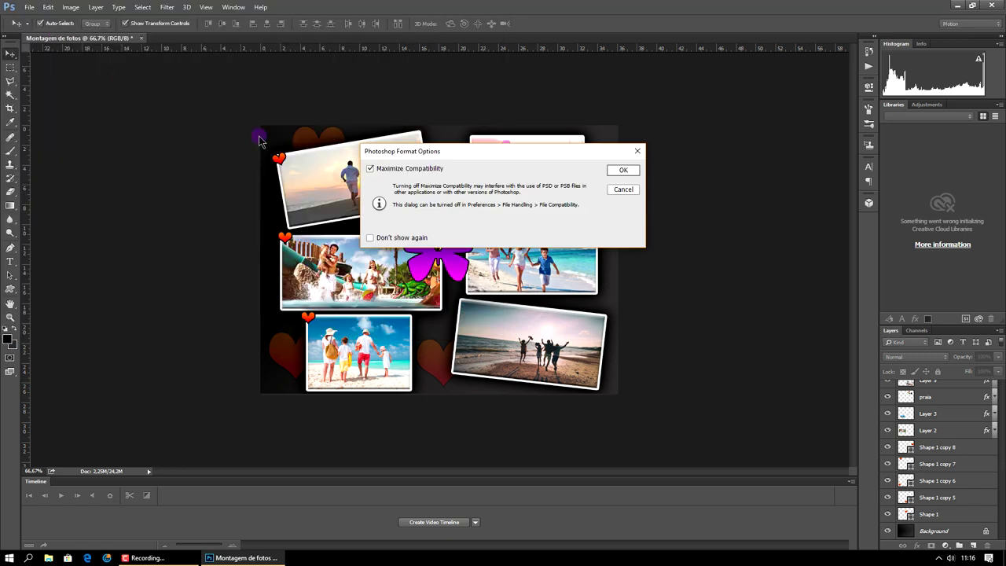
click(625, 170)
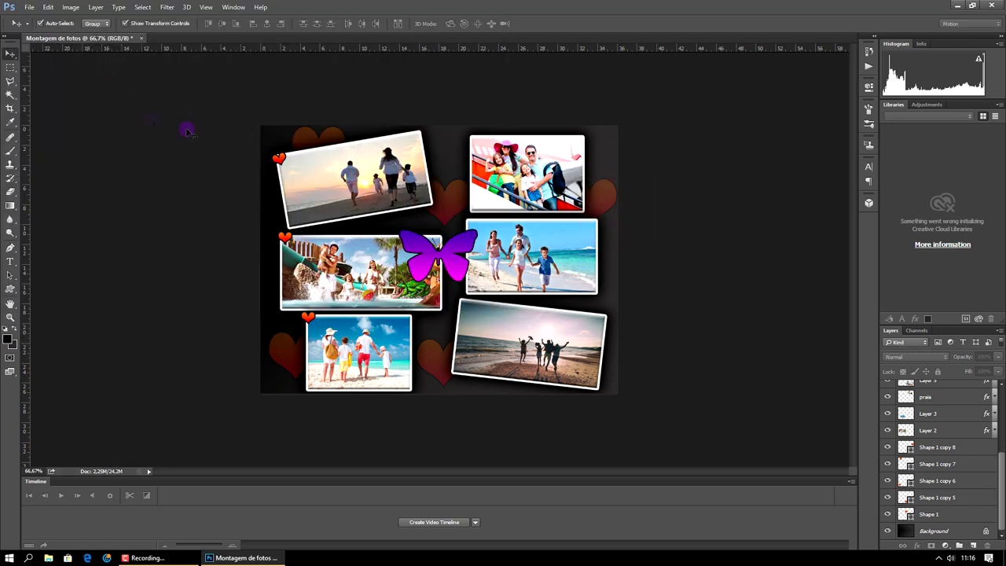
- Save a maximum-quality JPEG copy of the montage and minimise Photoshop to the desktop
click(29, 8)
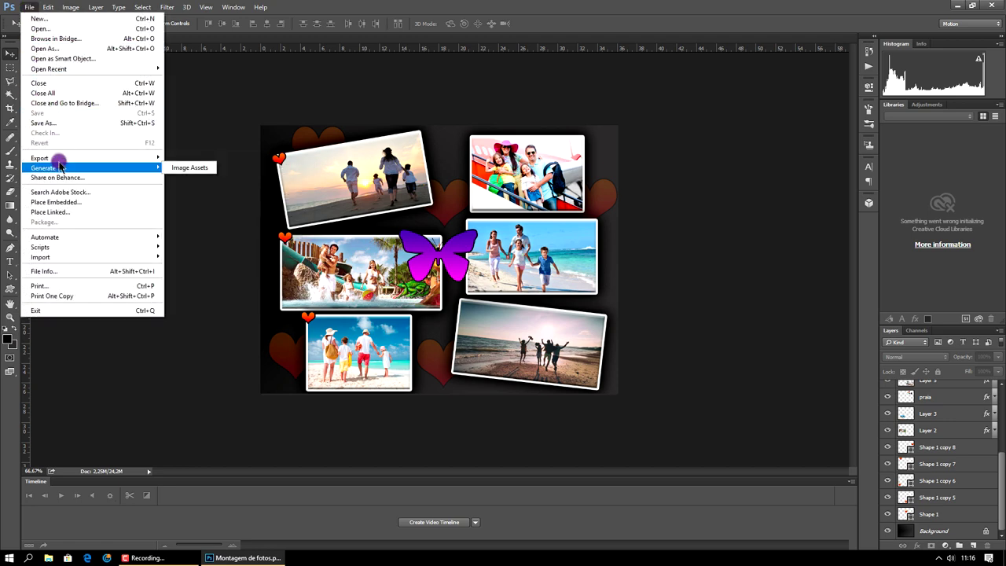
click(51, 123)
click(236, 243)
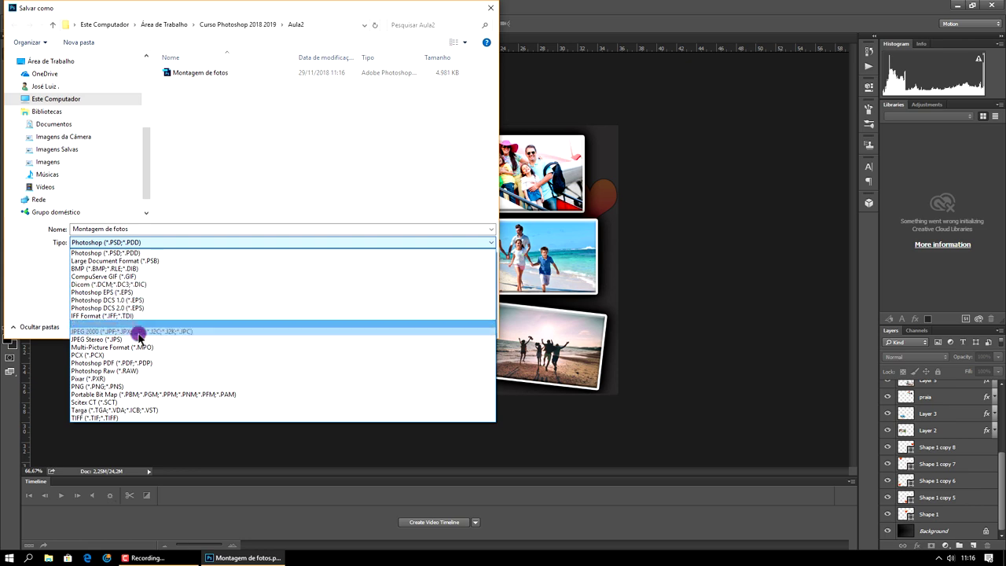
click(132, 323)
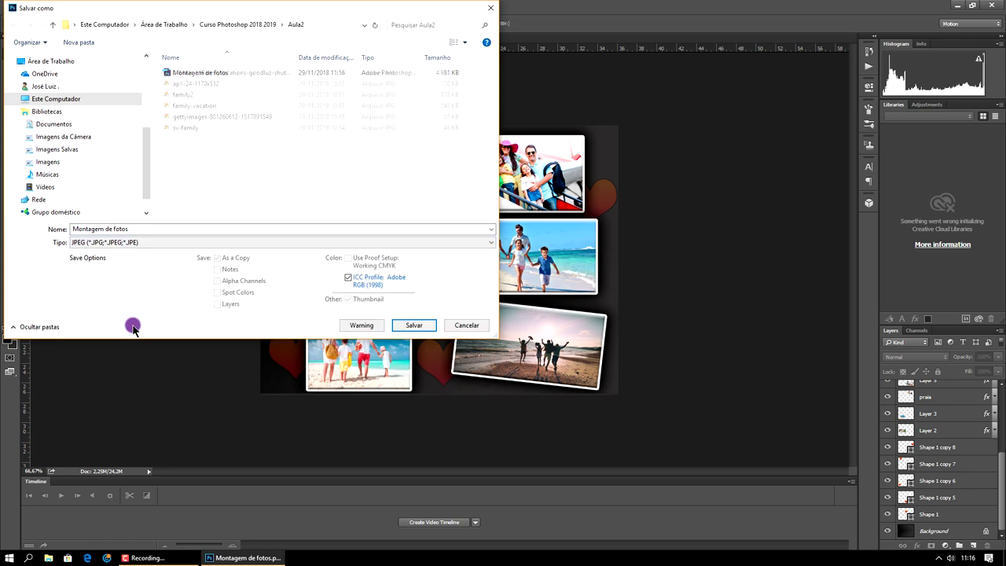
click(415, 325)
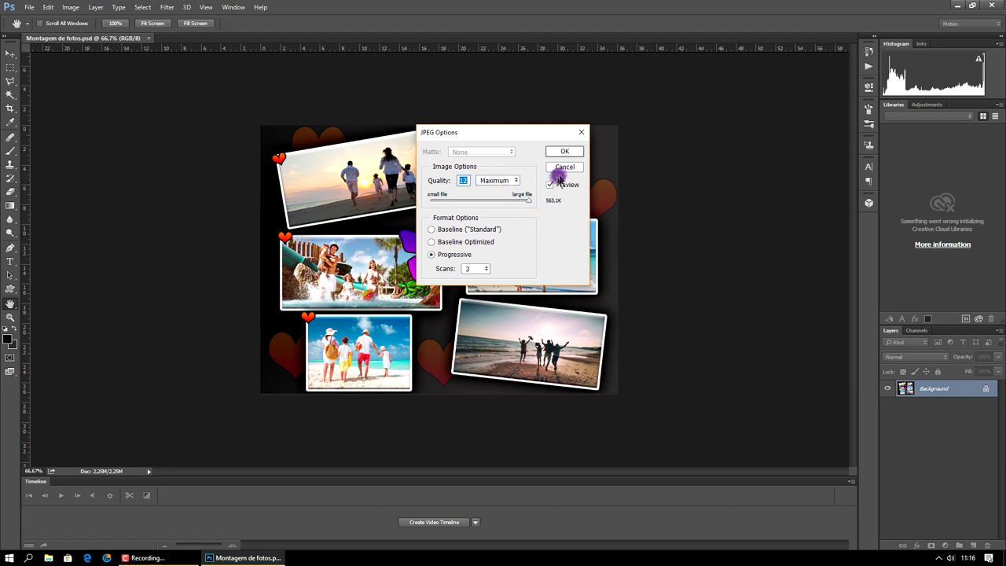
click(564, 151)
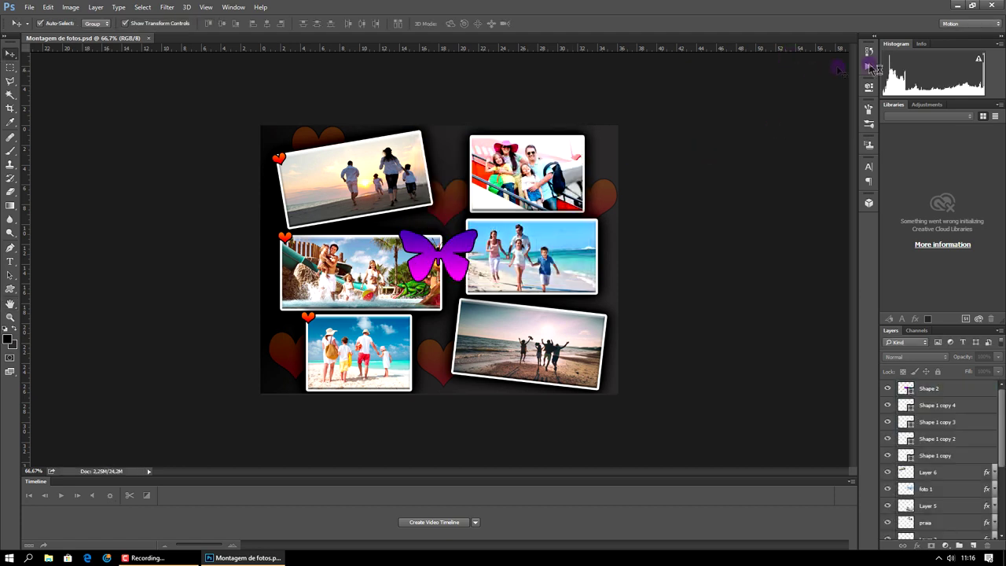
click(957, 8)
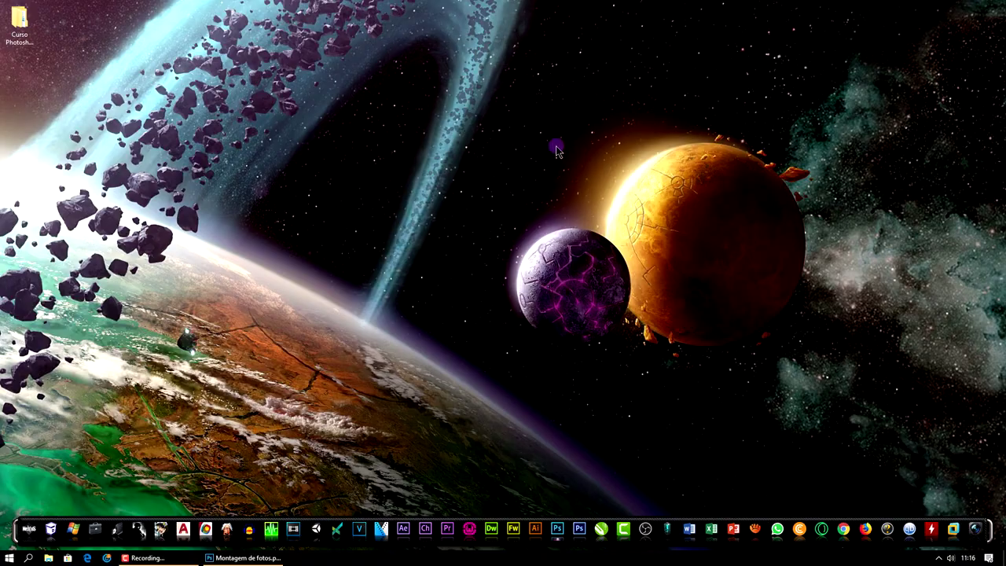
- Browse to Curso Photoshop's Aula2 folder and select the Montagem de fotos JPEG
double_click(26, 46)
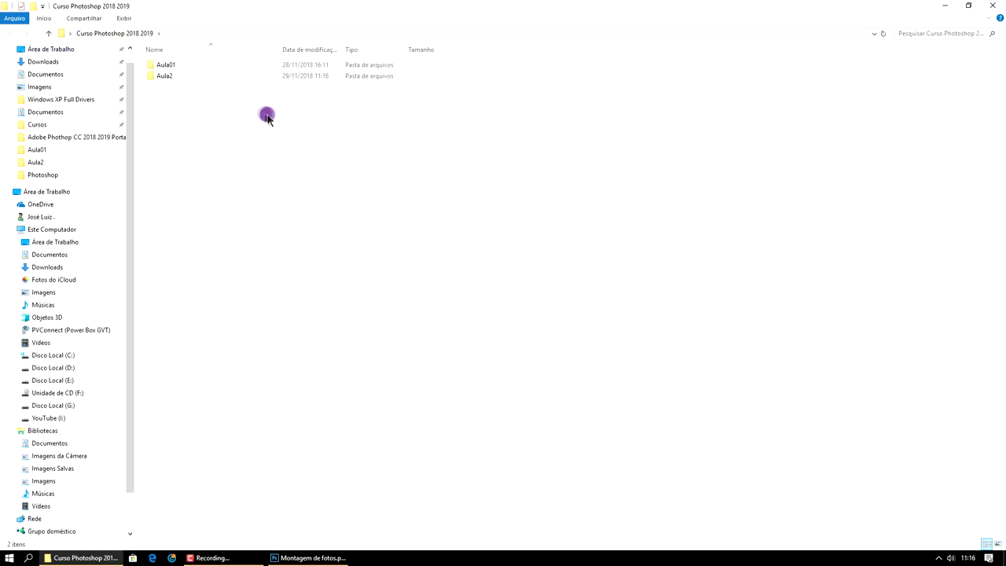
double_click(166, 78)
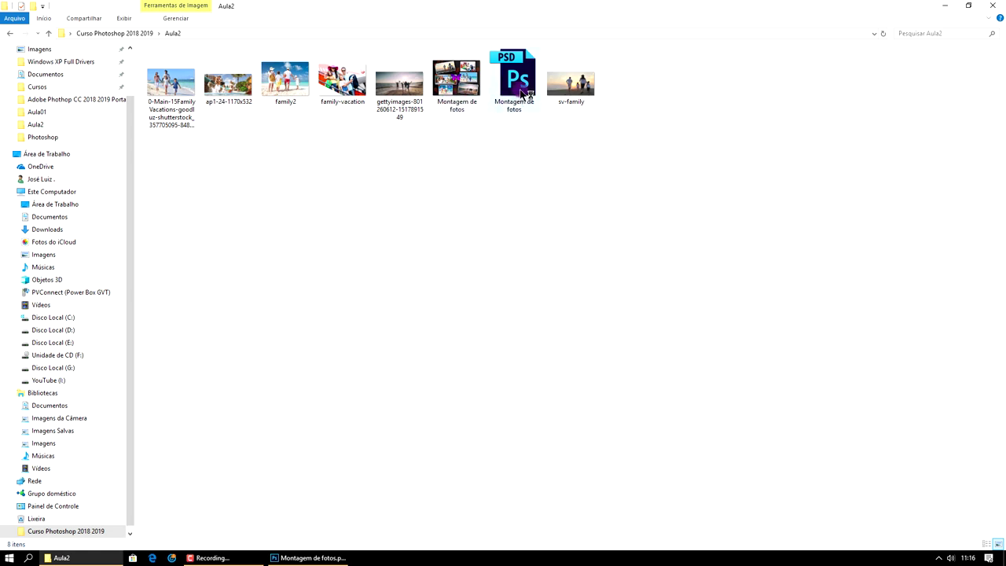
click(456, 84)
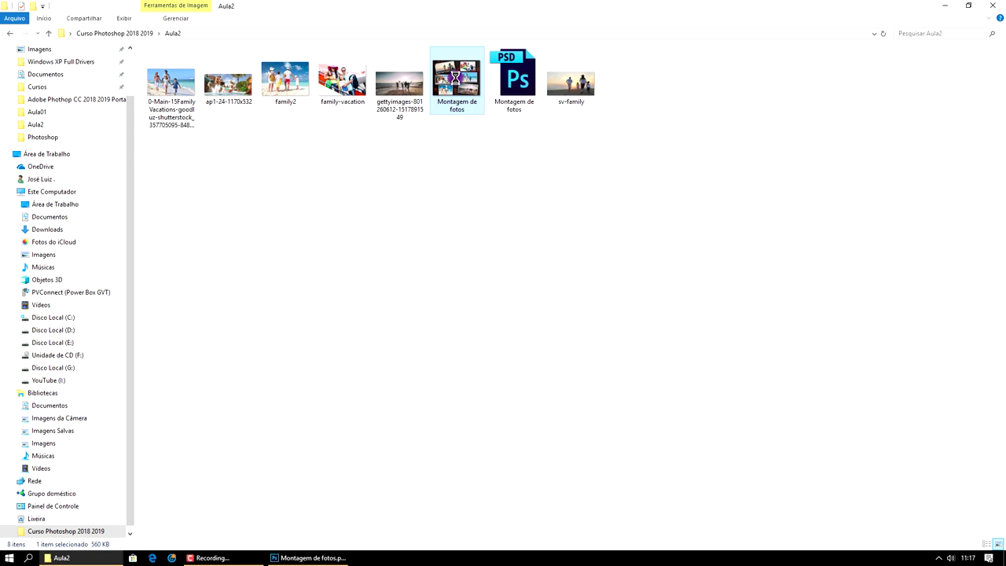
- Set the Montagem de fotos JPEG as the desktop wallpaper and view it on the desktop
right_click(455, 76)
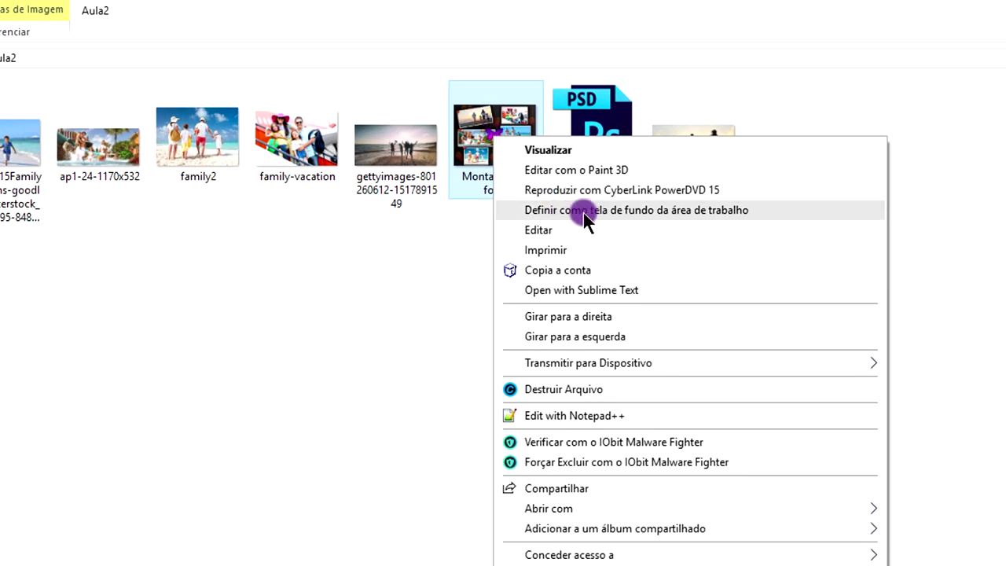
click(584, 209)
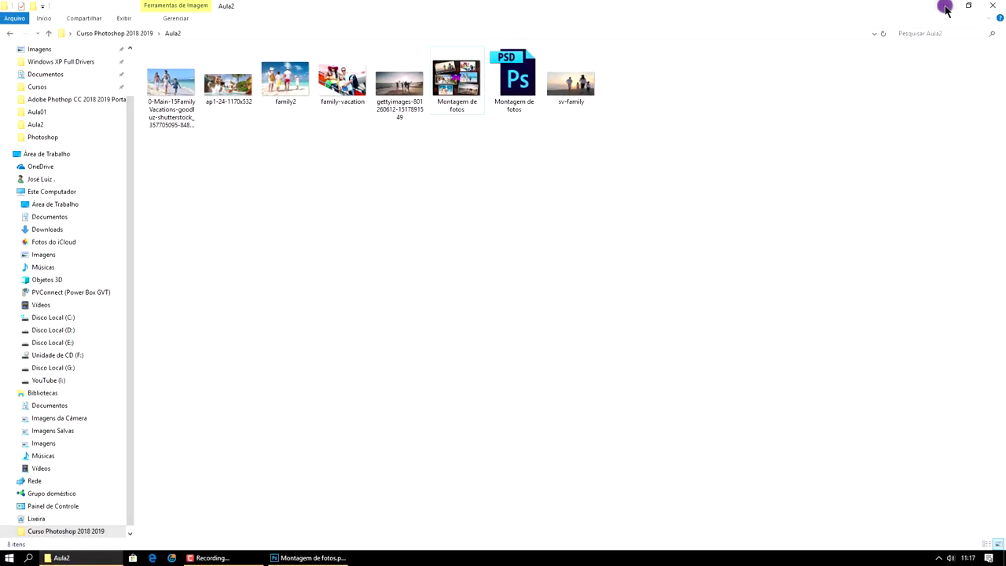
click(944, 6)
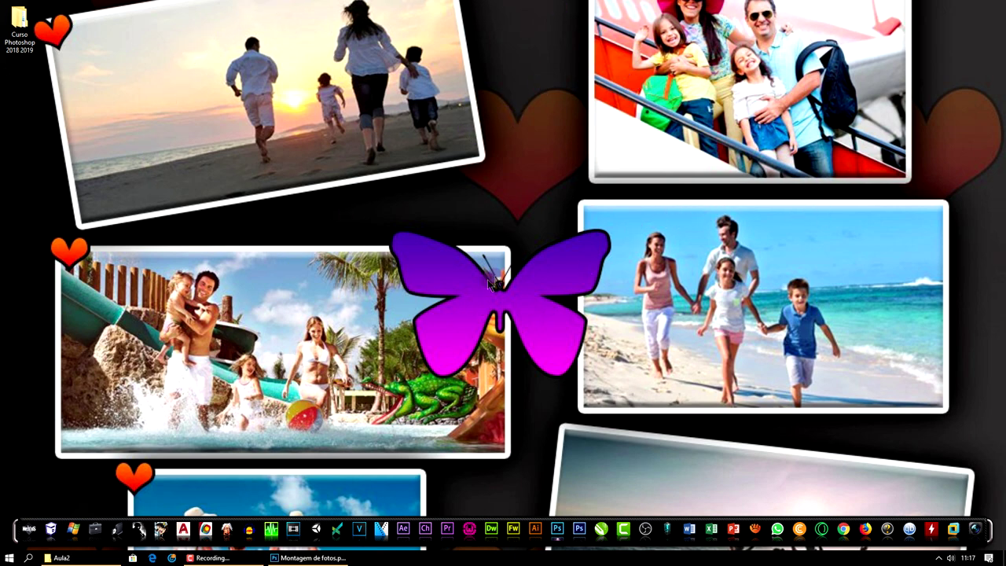
right_click(525, 96)
click(570, 264)
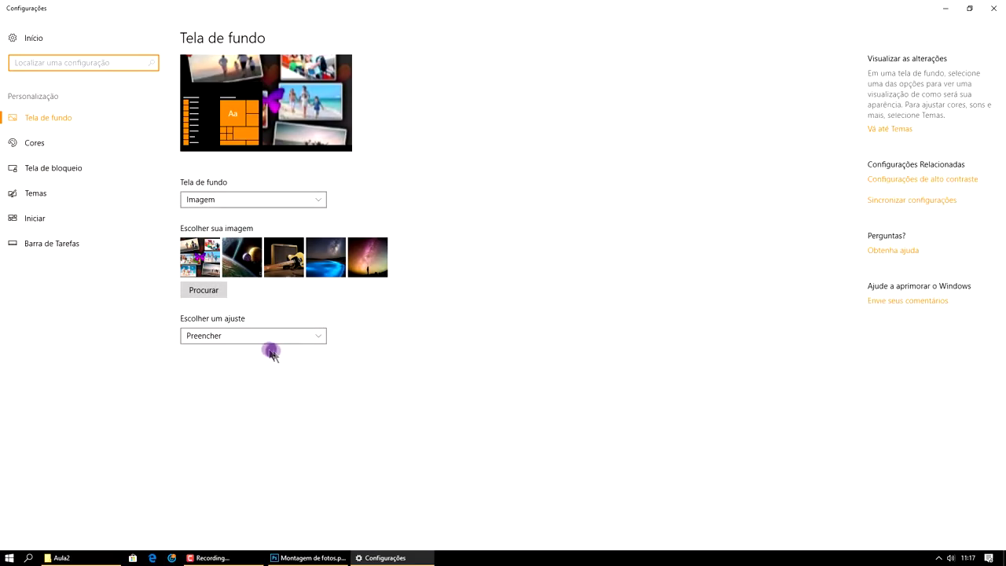
- Change the wallpaper fit to Ajustar (Fit), check the desktop, then close Settings
click(268, 335)
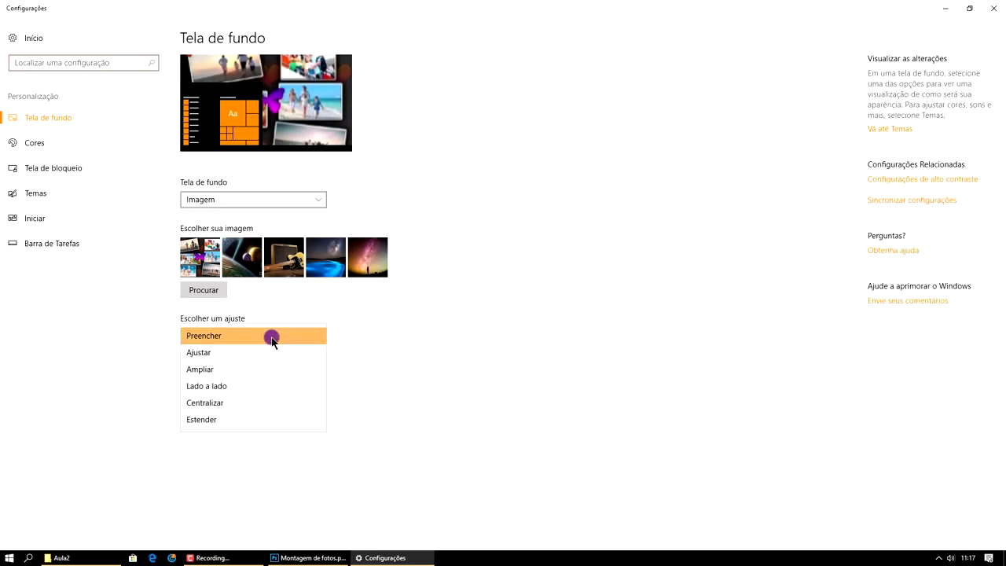
click(225, 353)
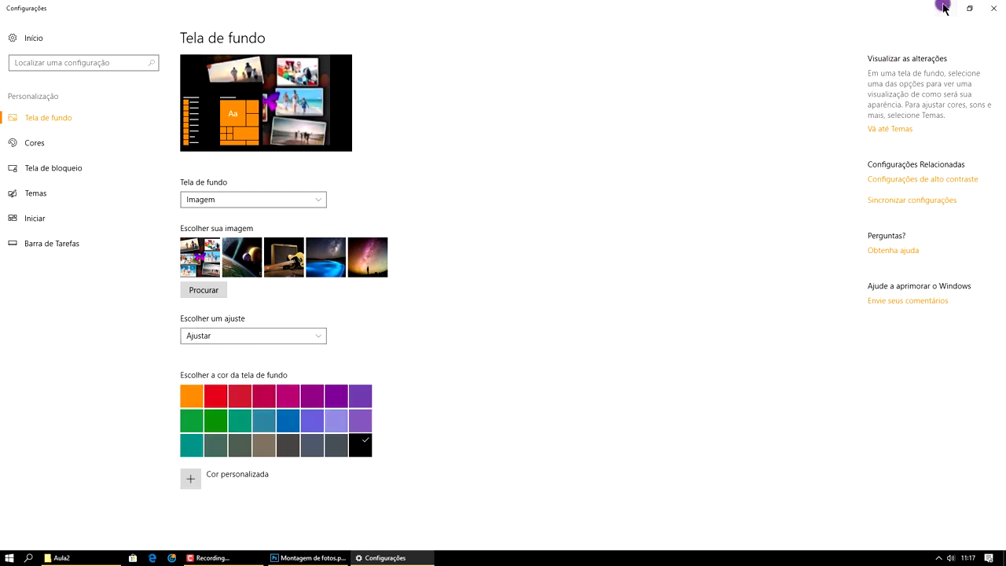
click(944, 9)
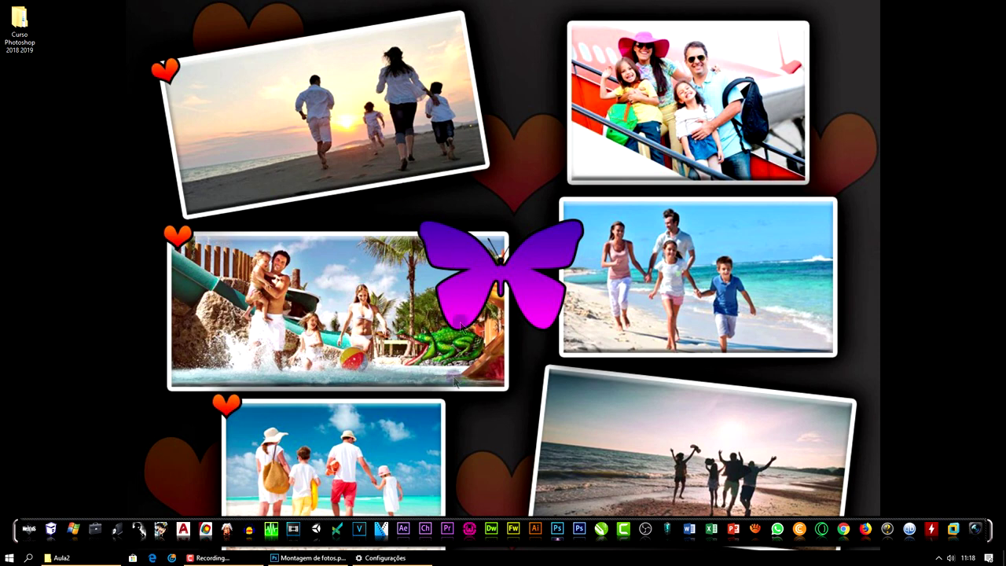
click(385, 557)
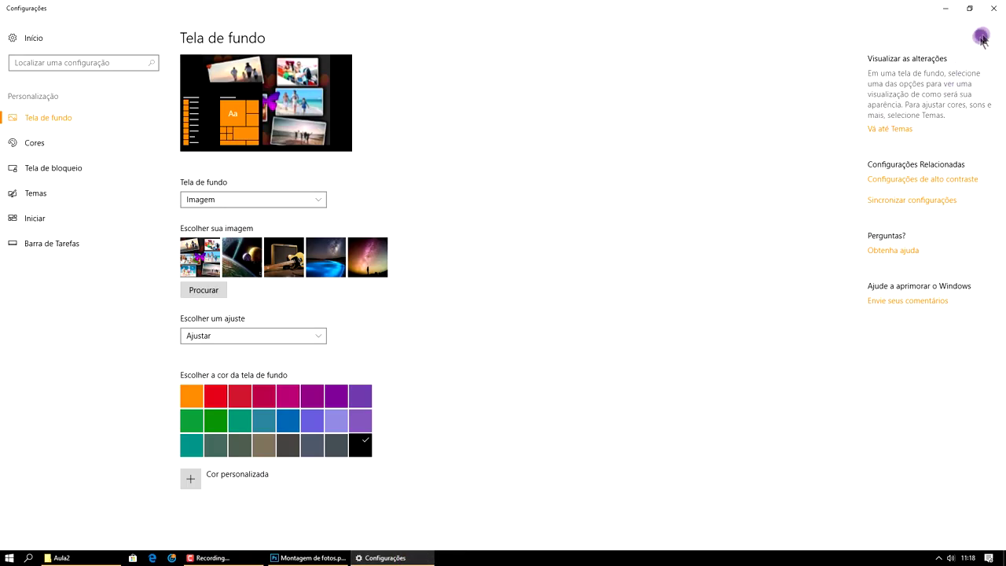
click(993, 8)
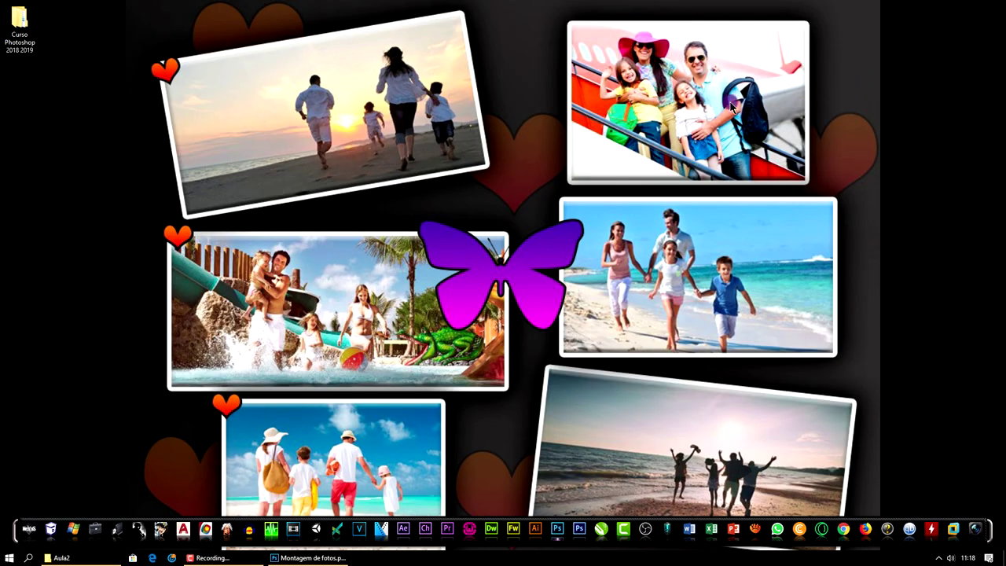